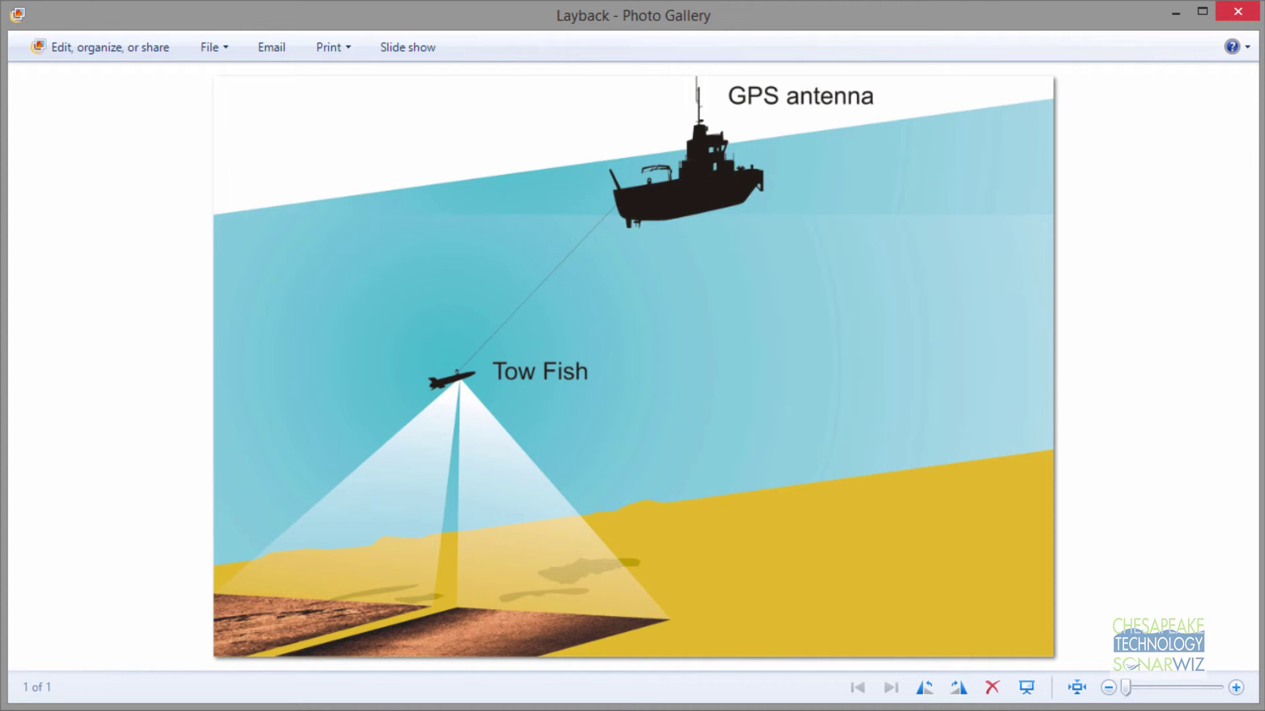
# Step: Switch from the layback diagram to SonarWiz and open its user manual
pyautogui.click(1182, 20)
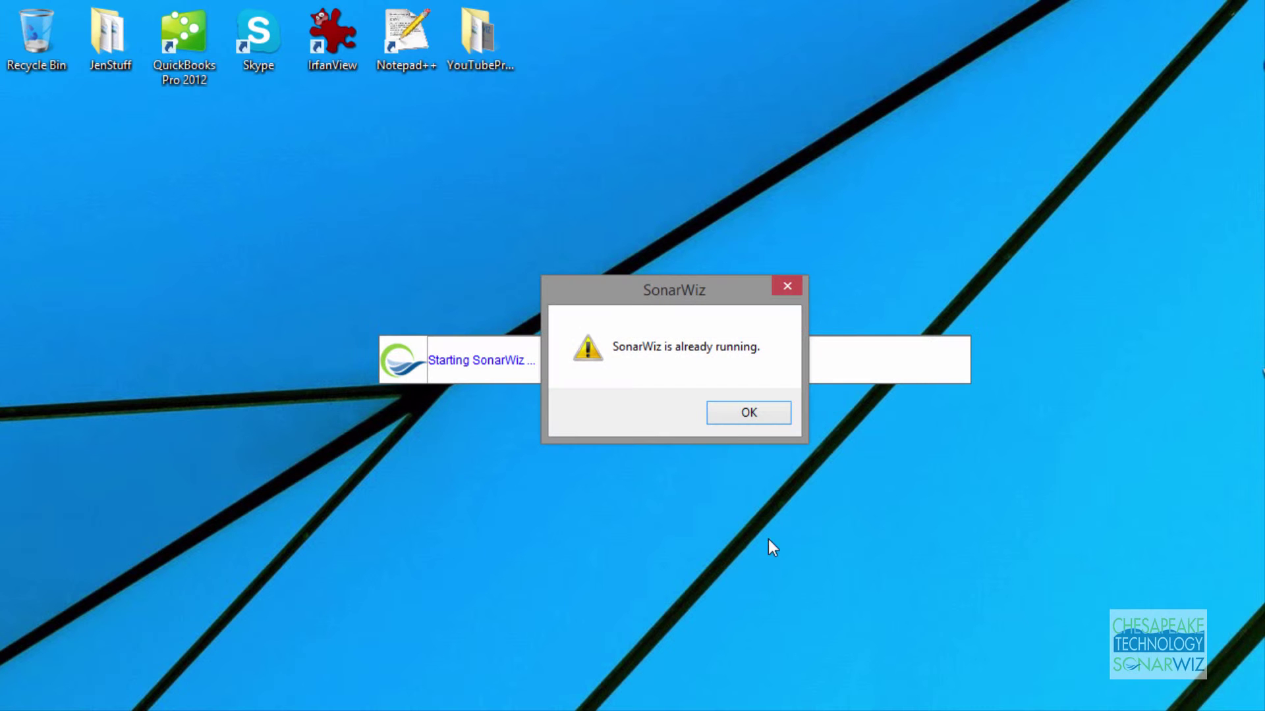
pyautogui.click(746, 412)
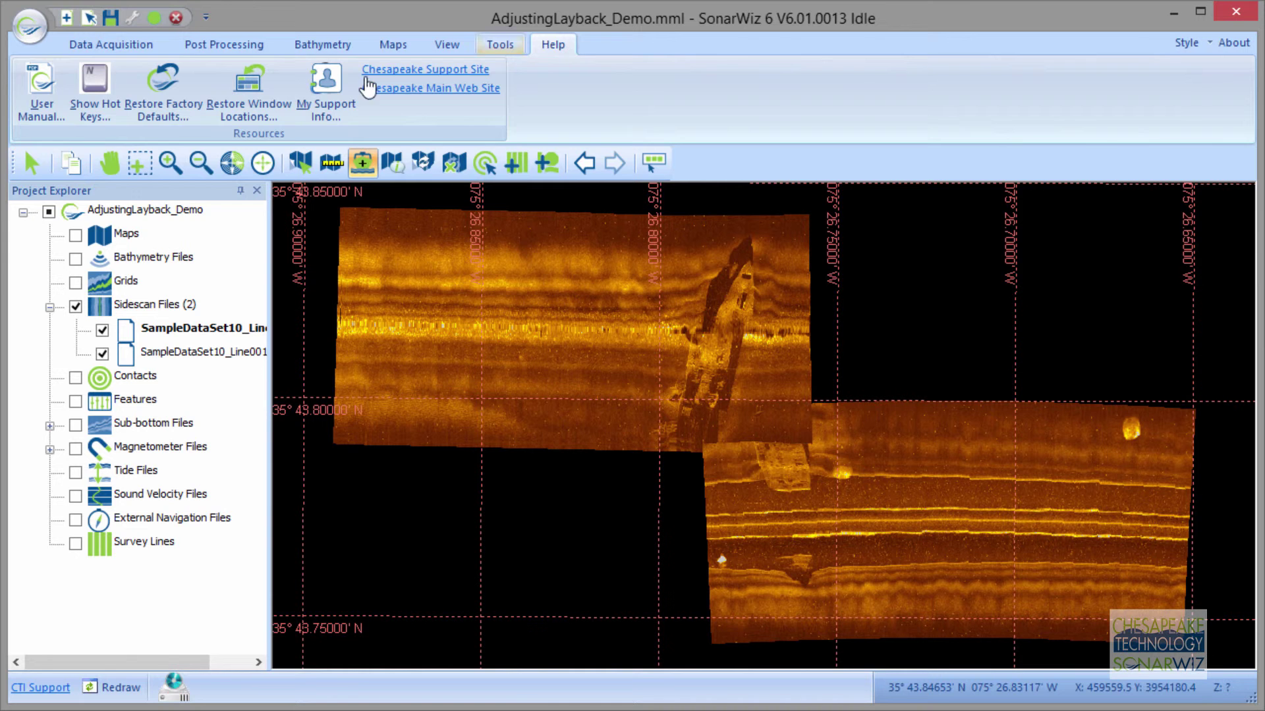
pyautogui.click(50, 81)
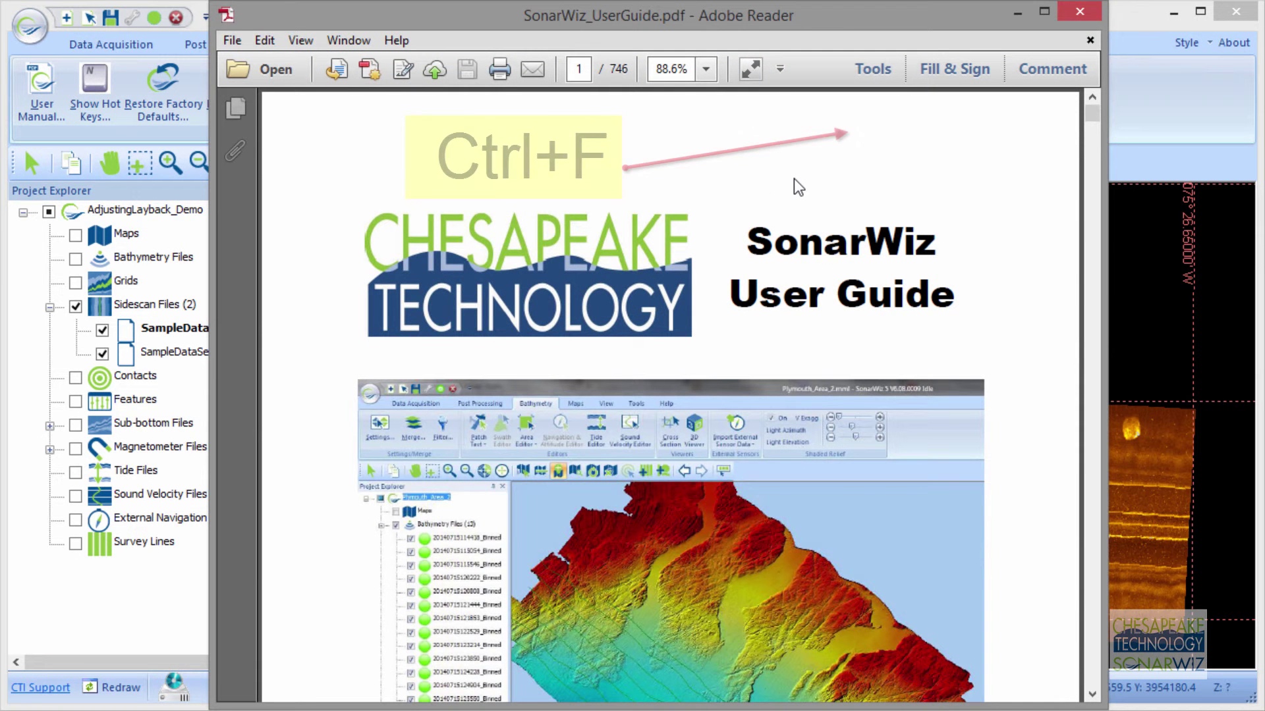
# Step: Search the SonarWiz User Guide for "layback", go through the matches in the table of contents, and close the guide
pyautogui.hotkey('ctrl', 'f')
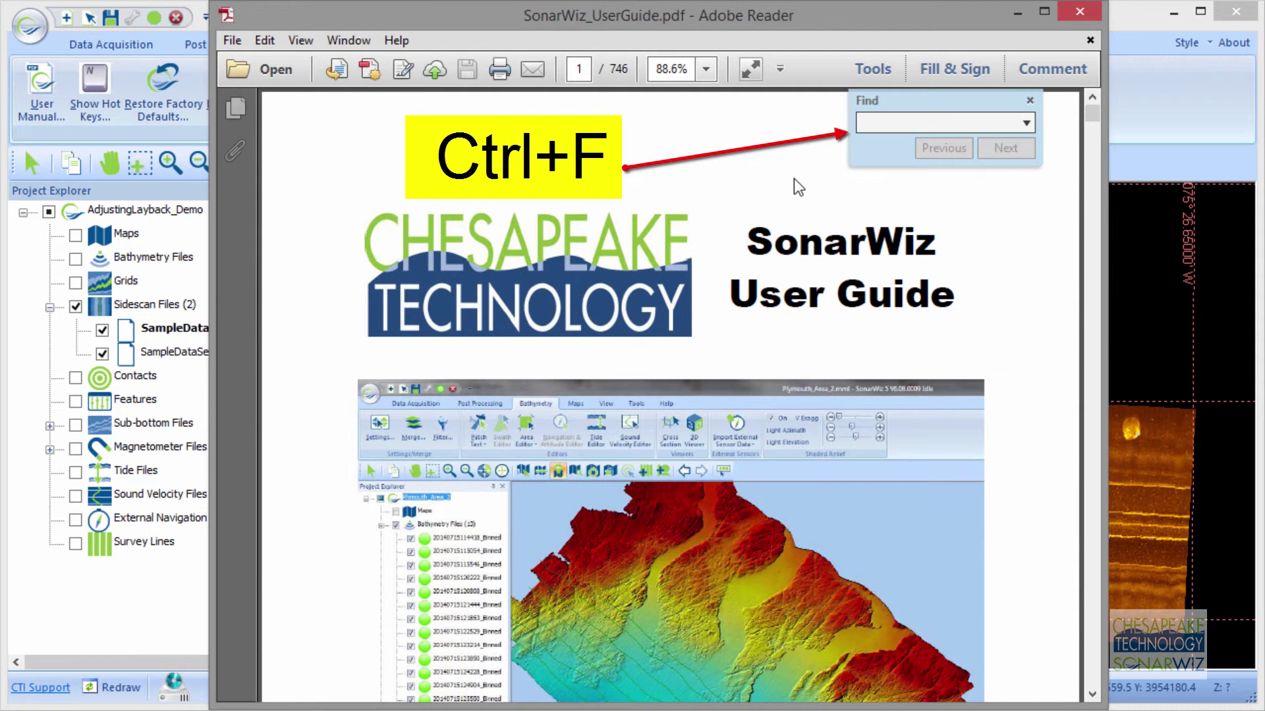
pyautogui.write('layback')
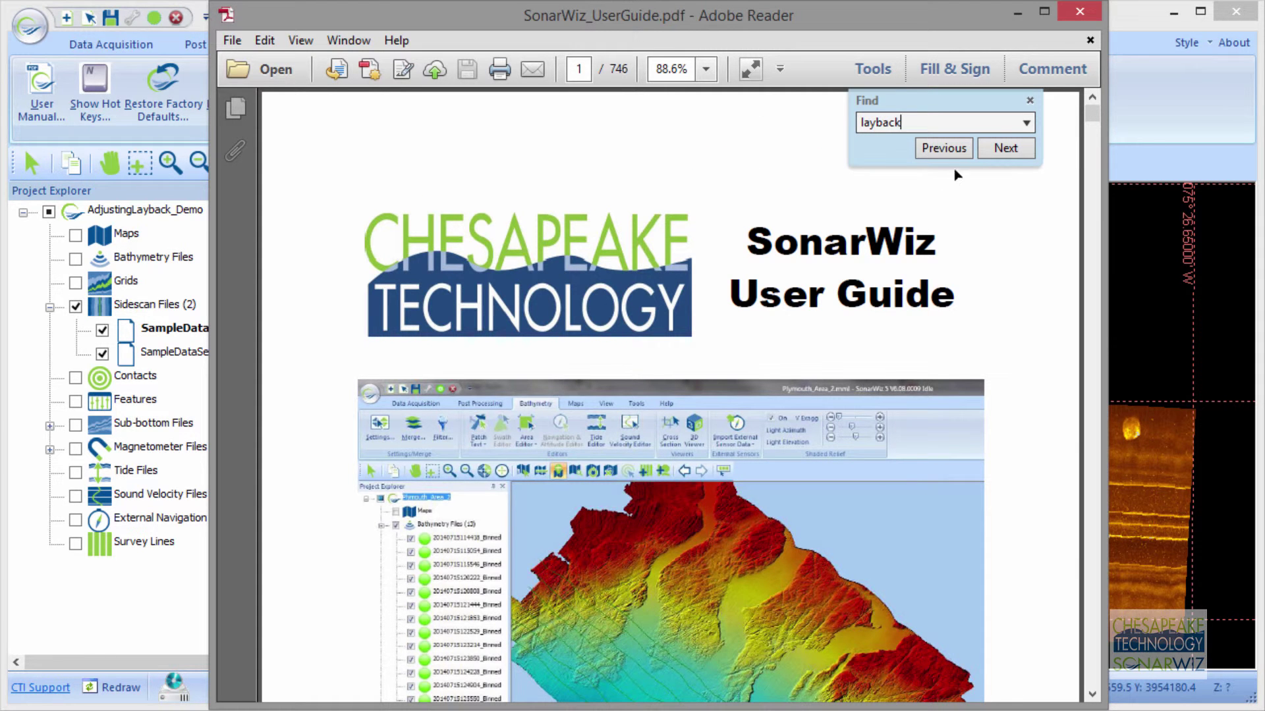
pyautogui.click(1006, 147)
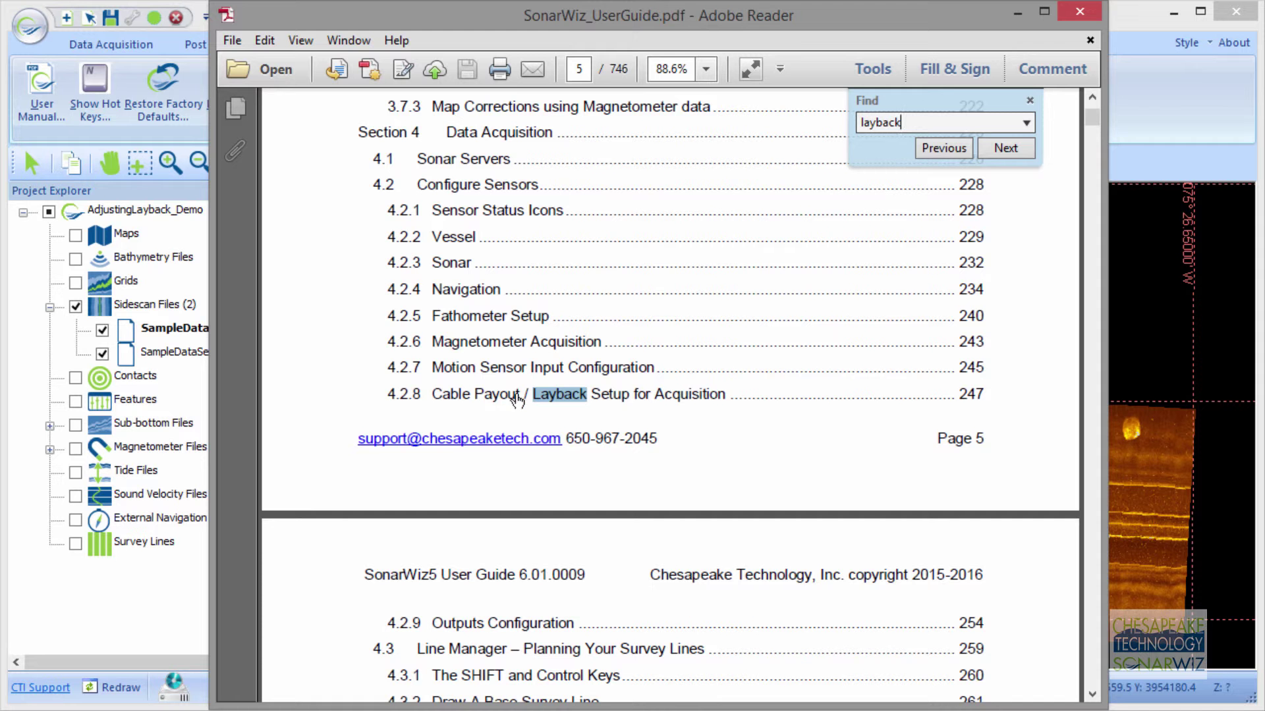
pyautogui.click(1006, 147)
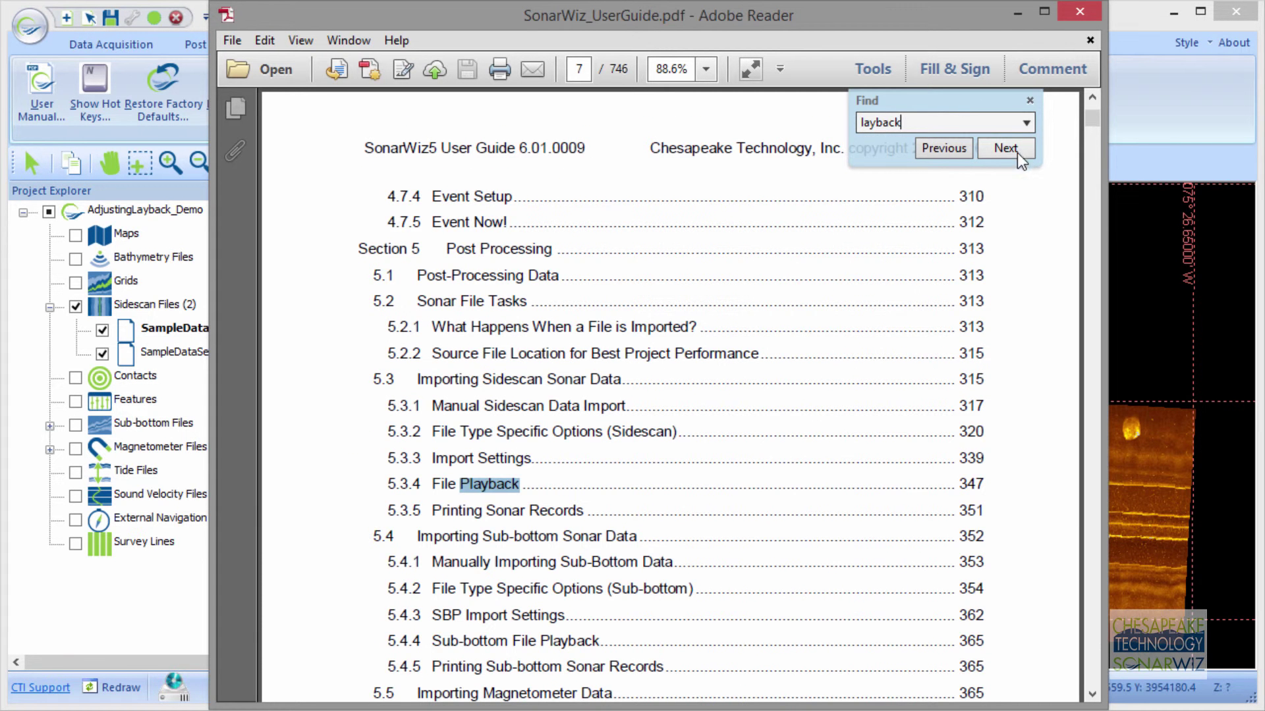
pyautogui.click(1012, 151)
pyautogui.click(1012, 150)
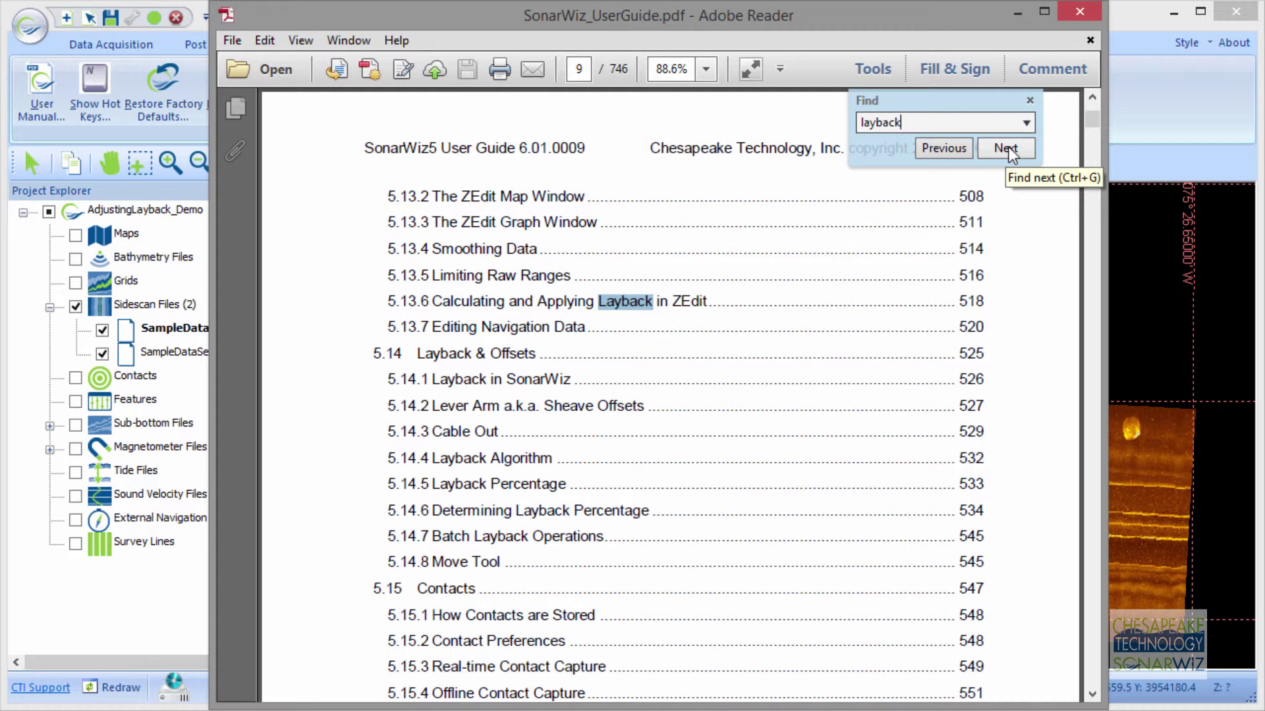
pyautogui.click(1084, 11)
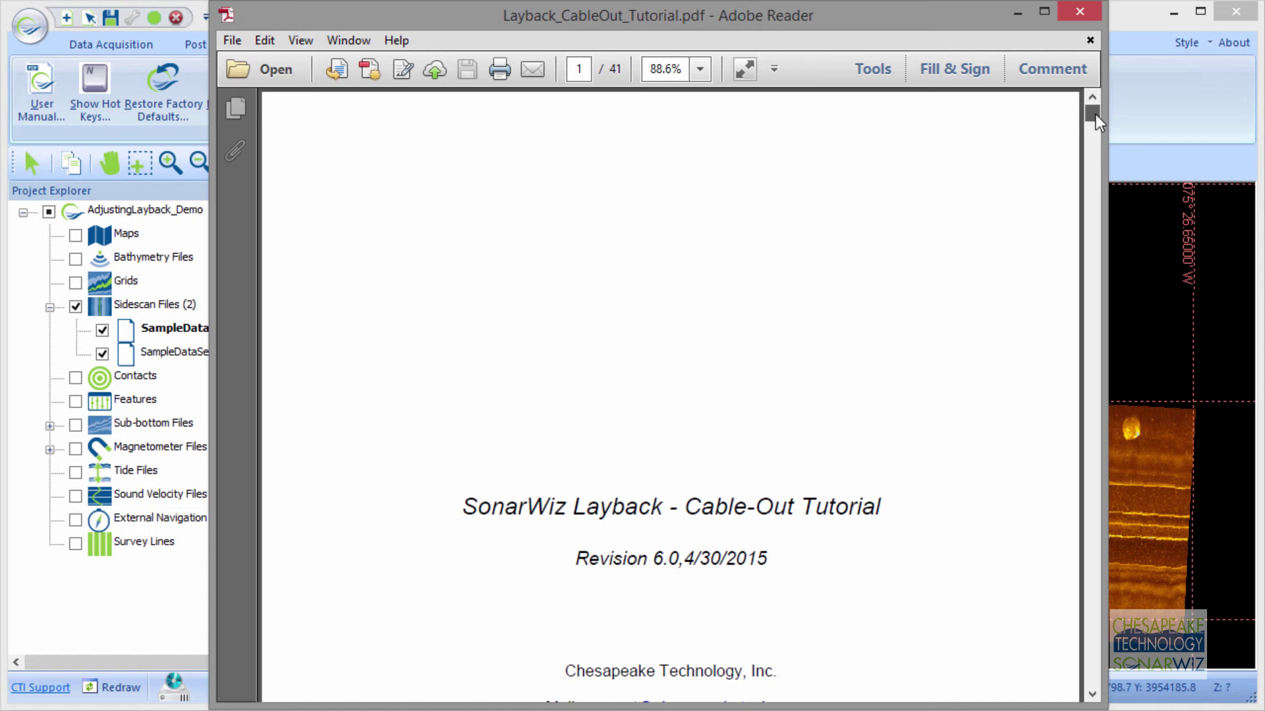
# Step: Read section 2.1, XTF Options on CableOut Import, in the Layback_CableOut_Tutorial PDF through the File Type Specific Options illustration, and close the document
pyautogui.moveTo(1096, 113); pyautogui.dragTo(1096, 128)
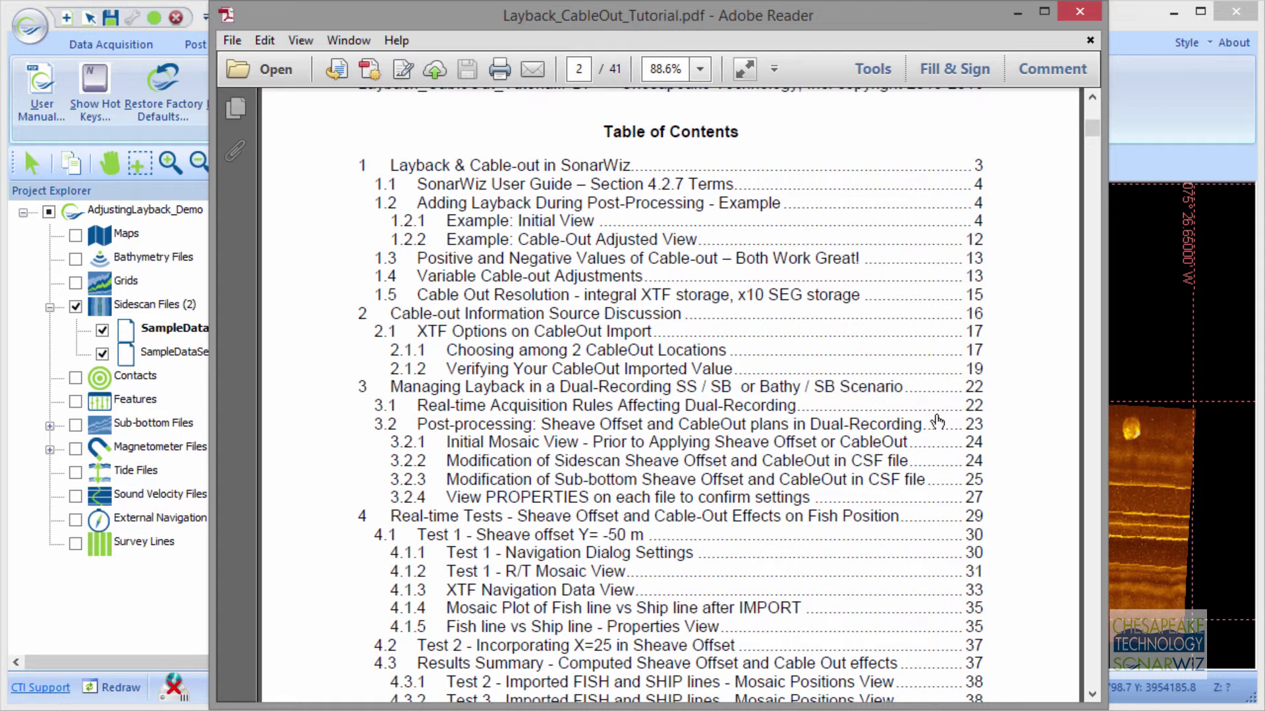
pyautogui.click(490, 339)
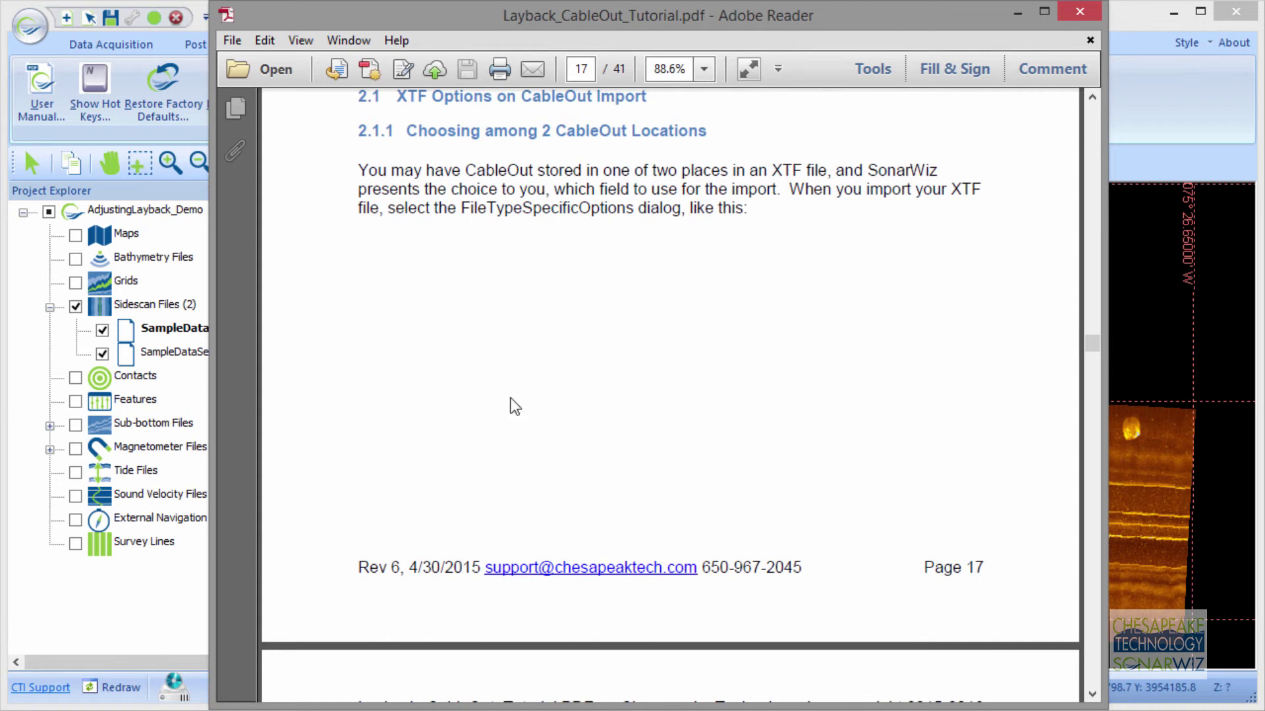
pyautogui.scroll(-10, 510, 408)
pyautogui.scroll(-6, 509, 381)
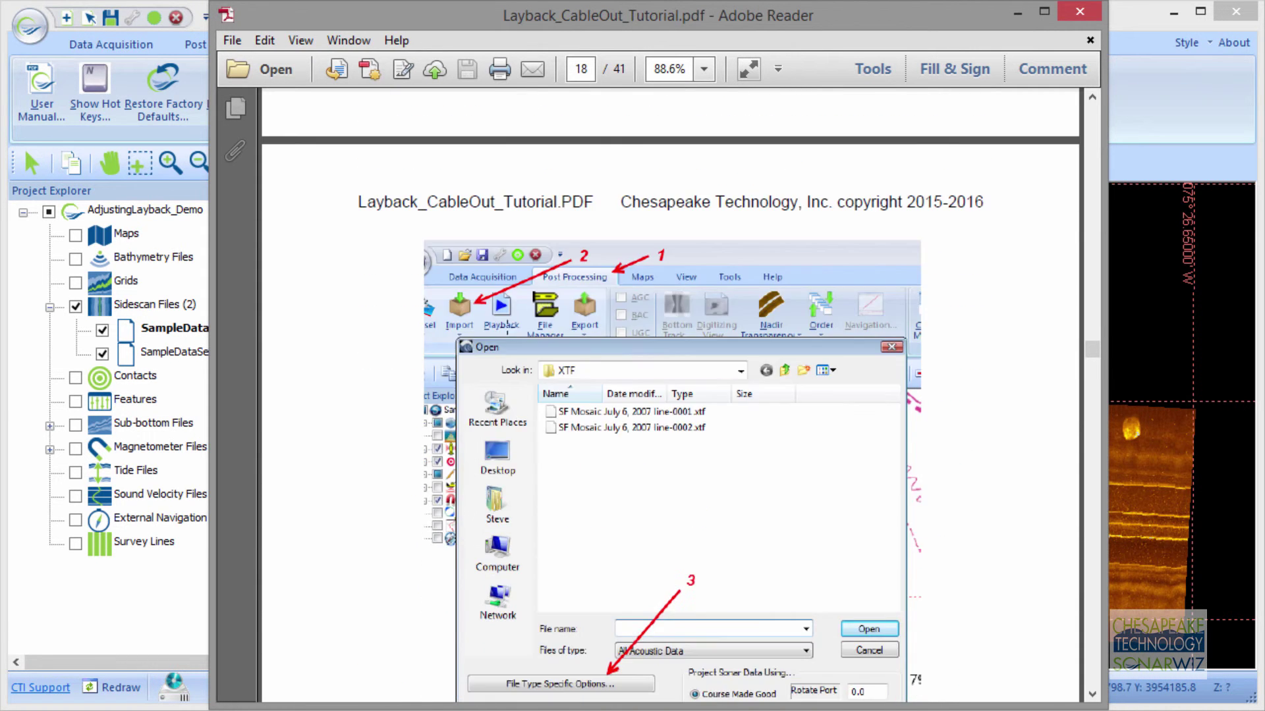
pyautogui.scroll(-9, 509, 381)
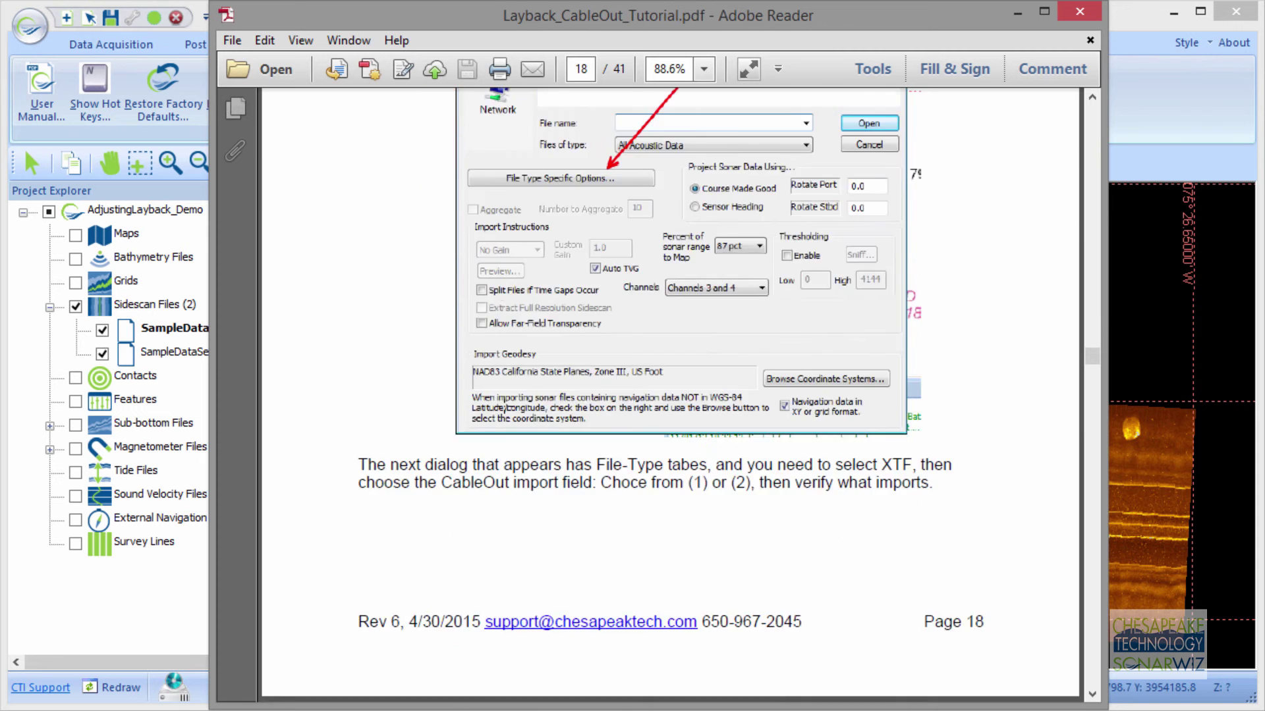
pyautogui.scroll(-3, 494, 440)
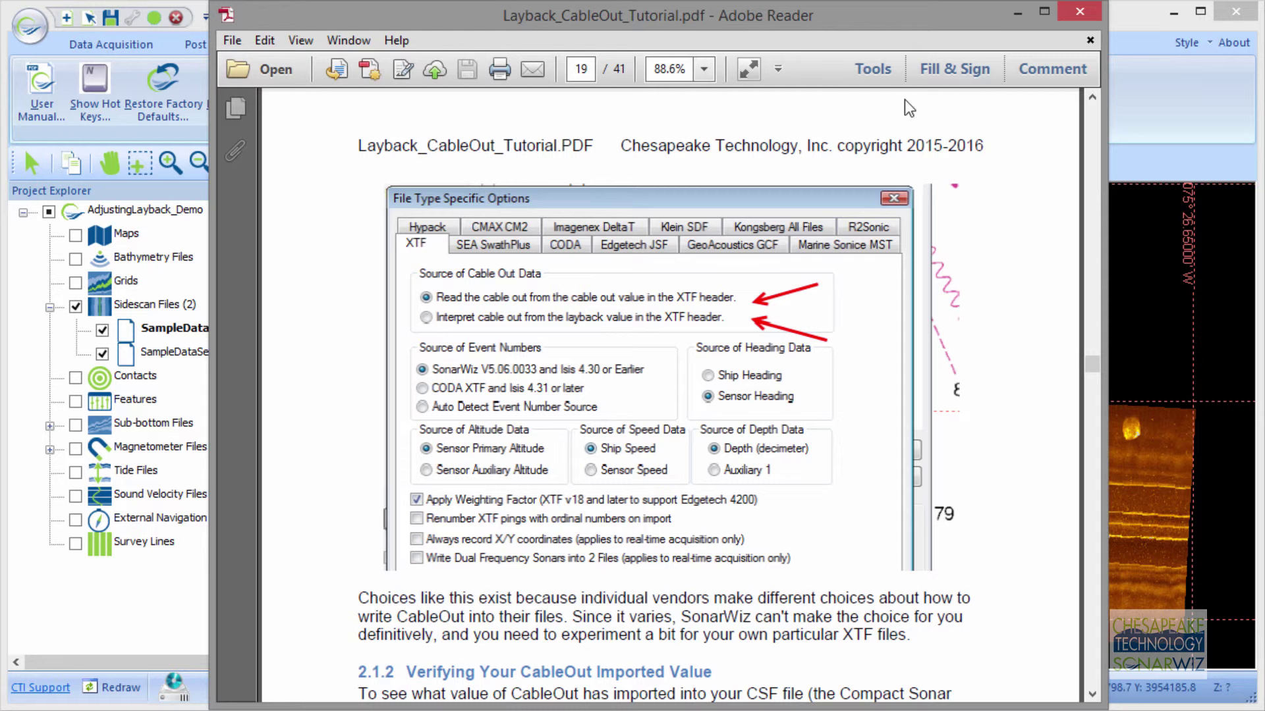
pyautogui.click(1082, 10)
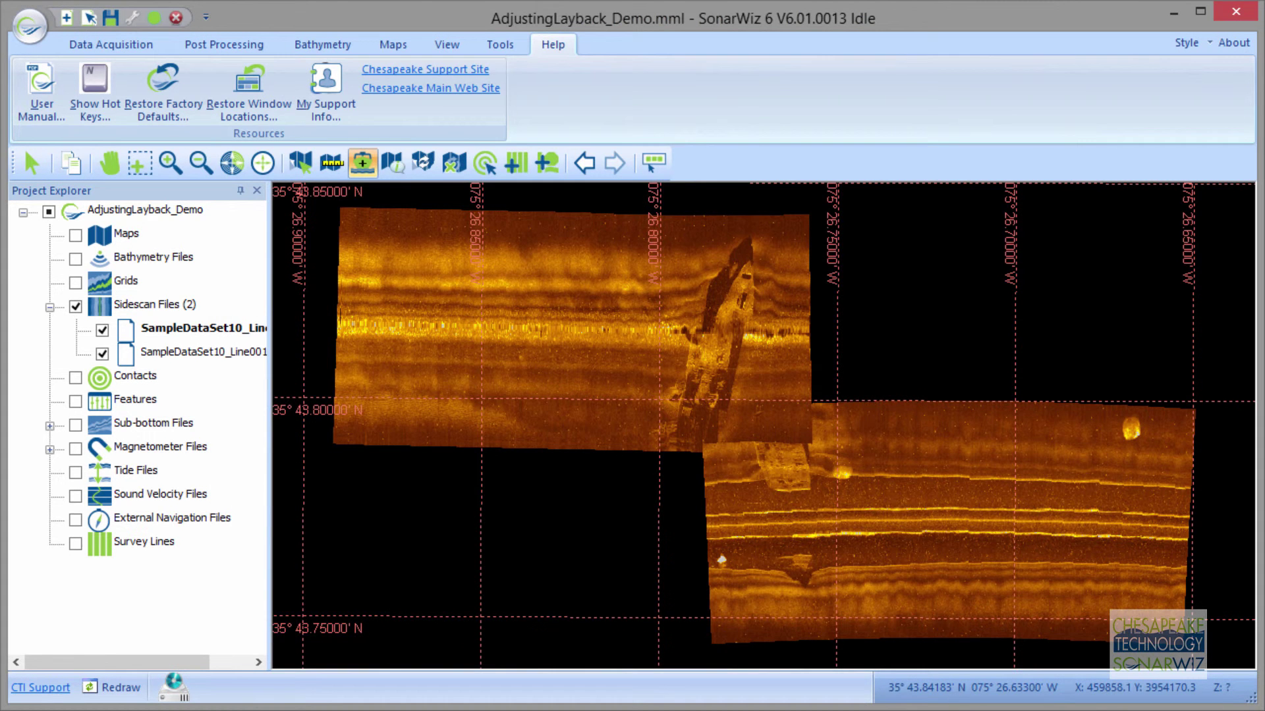
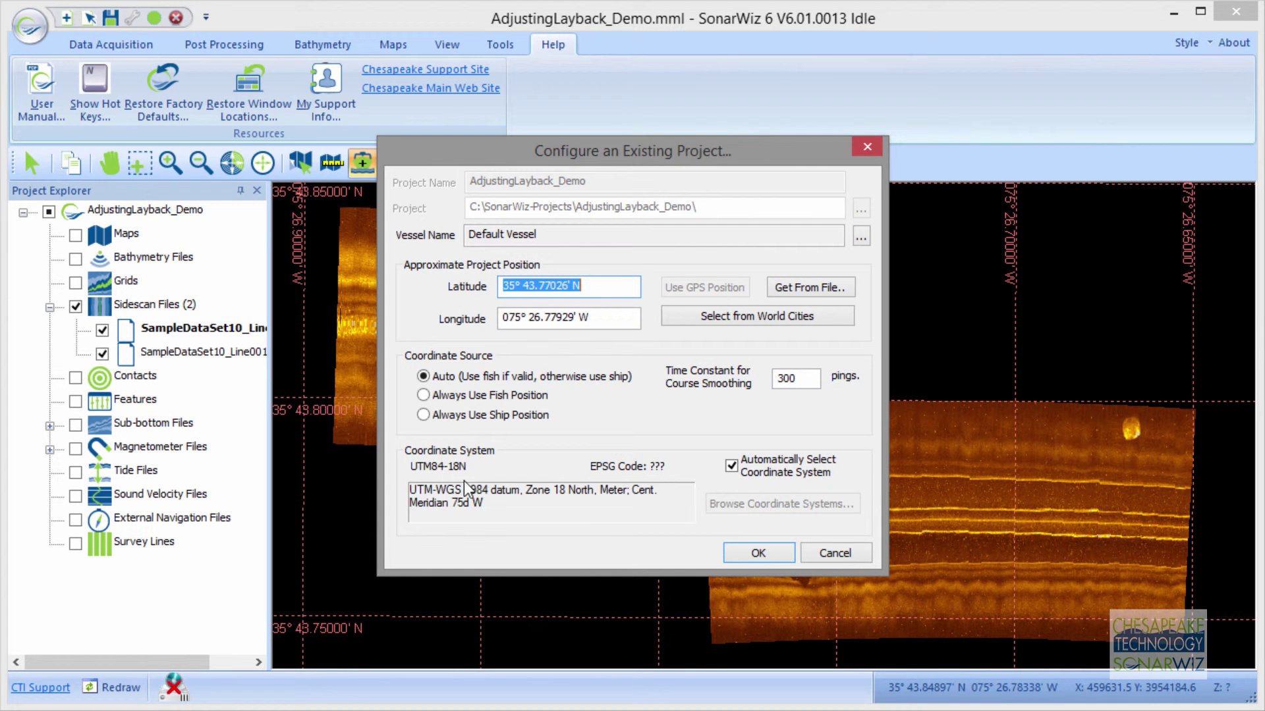
# Step: Accept the existing project configuration and review the bottom tracking of the SampleDataSet10_Line002 sidescan file
pyautogui.click(765, 555)
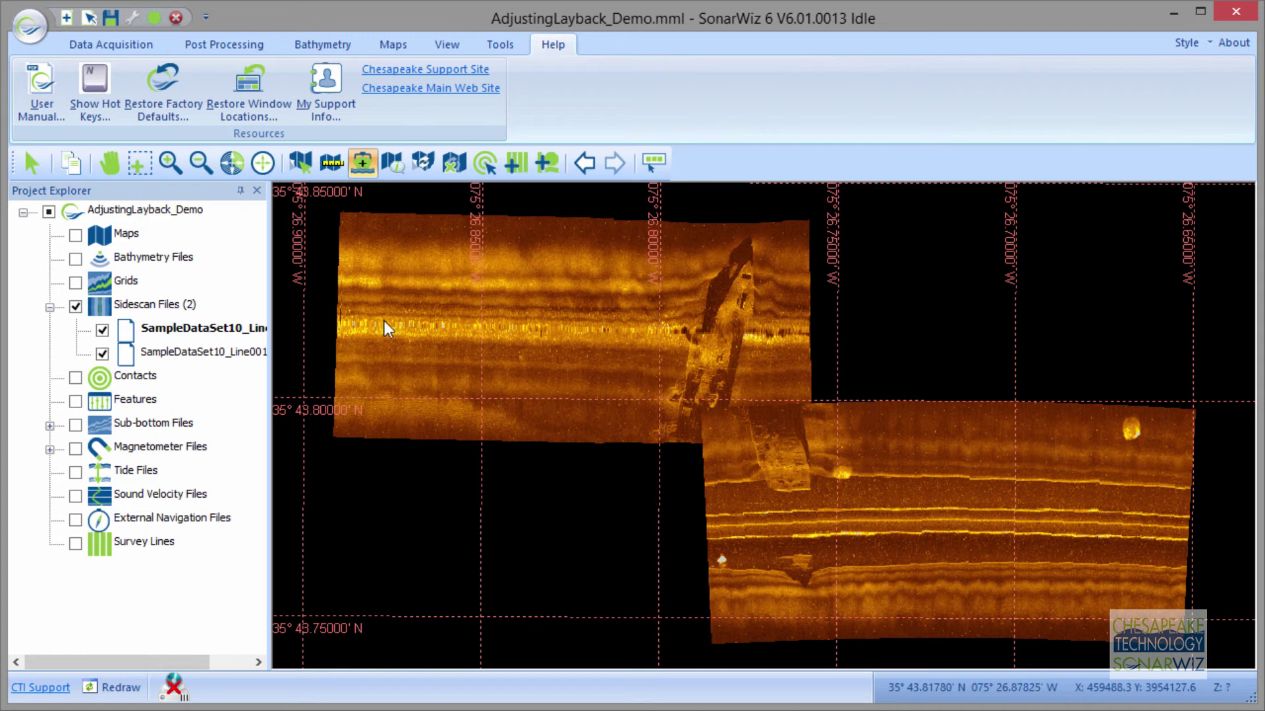
pyautogui.rightClick(404, 320)
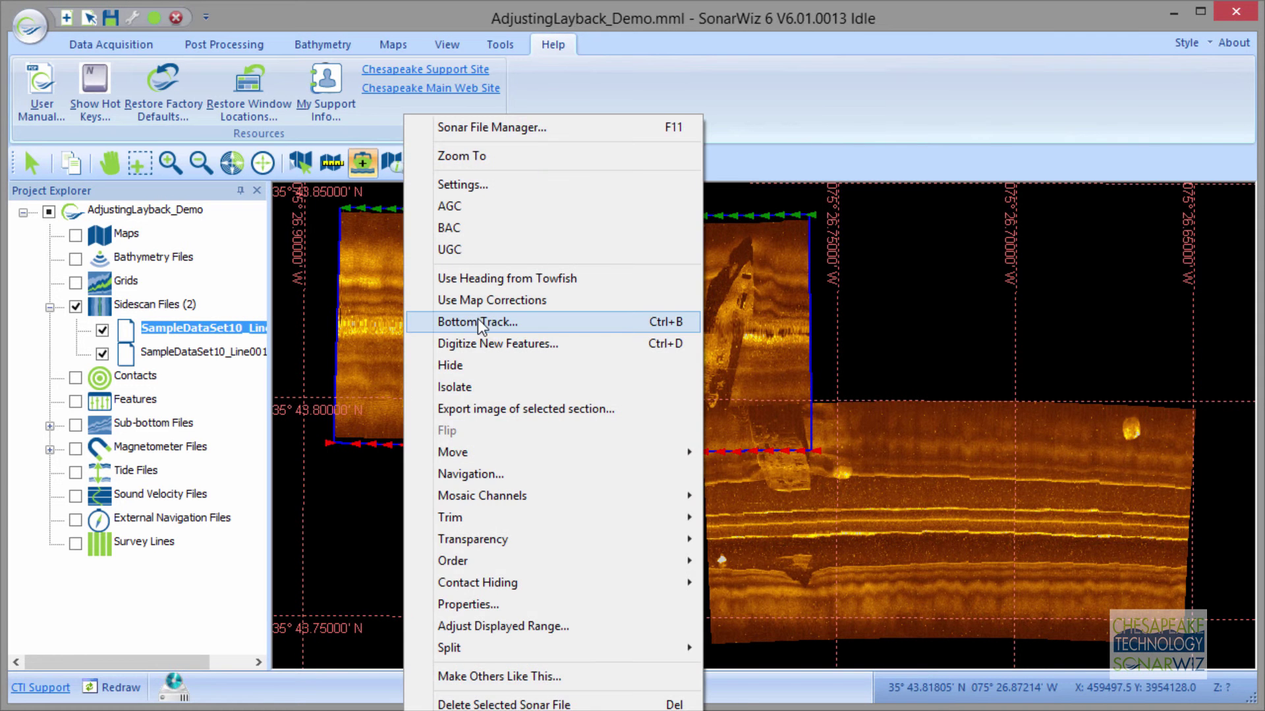
pyautogui.click(480, 325)
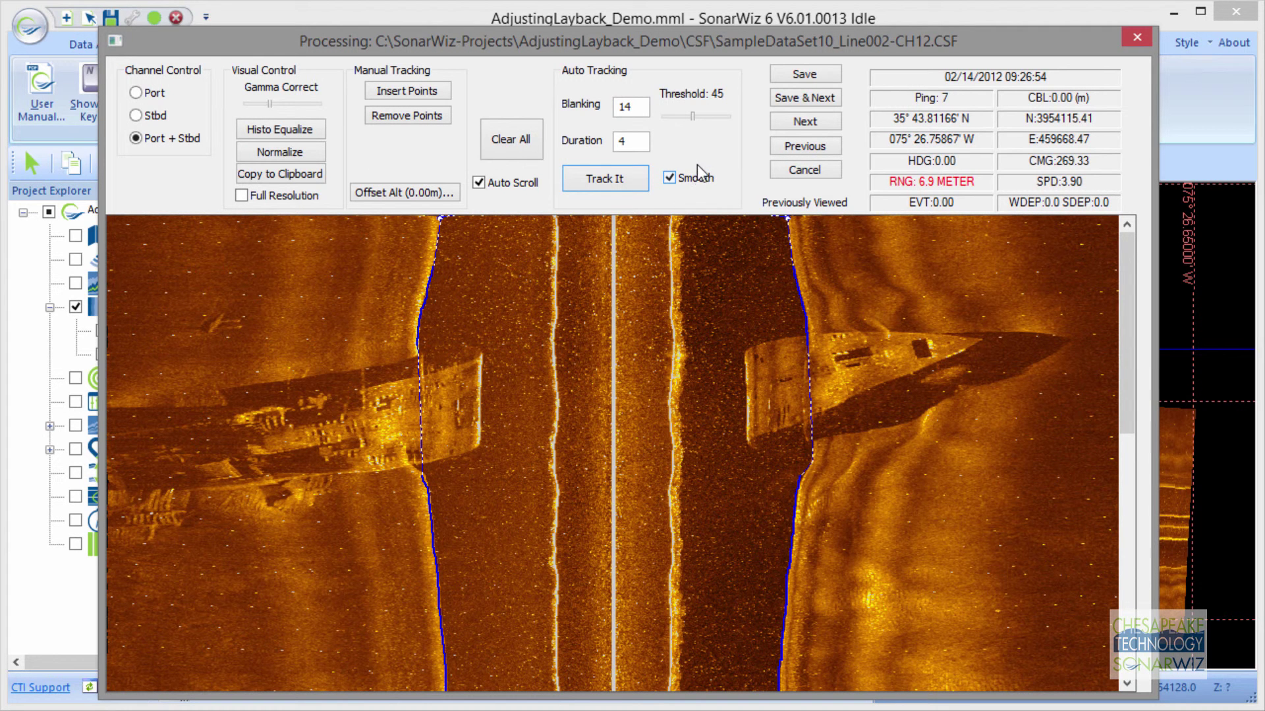
pyautogui.click(1135, 37)
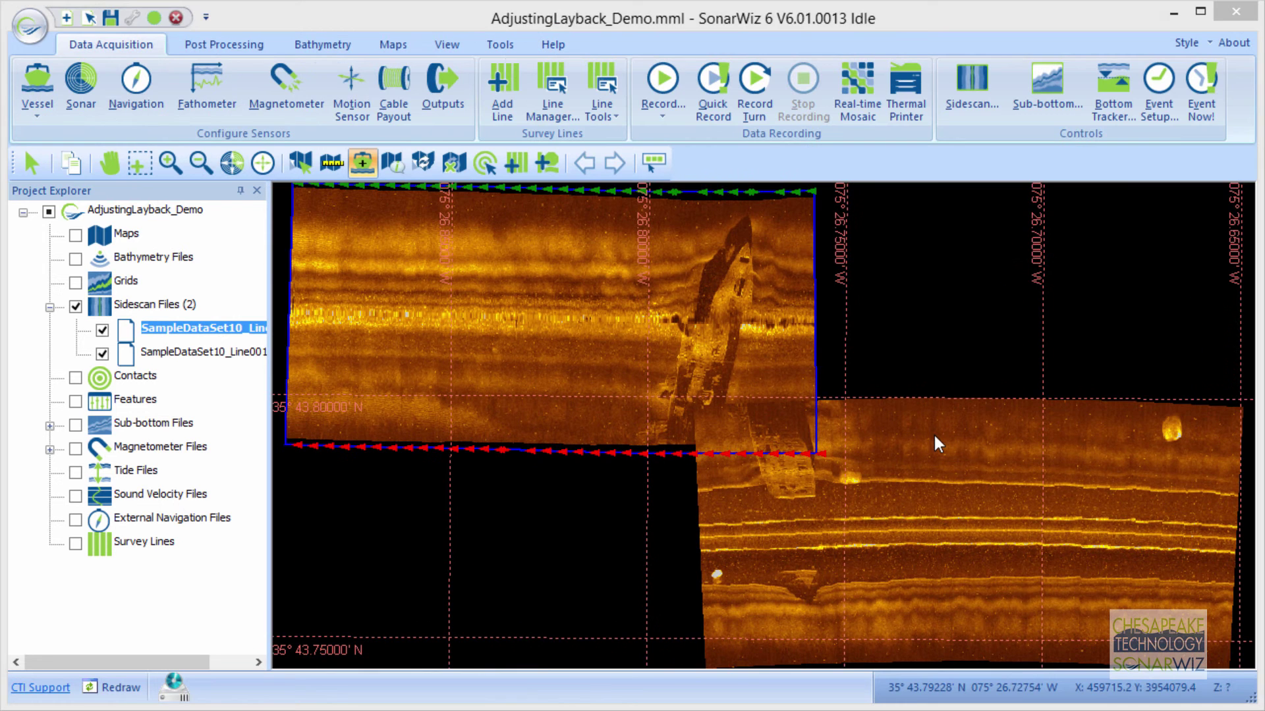
# Step: Open the bottom tracking of the SampleDataSet10_Line001 sidescan file and auto-track the bottom on both channels
pyautogui.click(932, 437)
pyautogui.rightClick(931, 437)
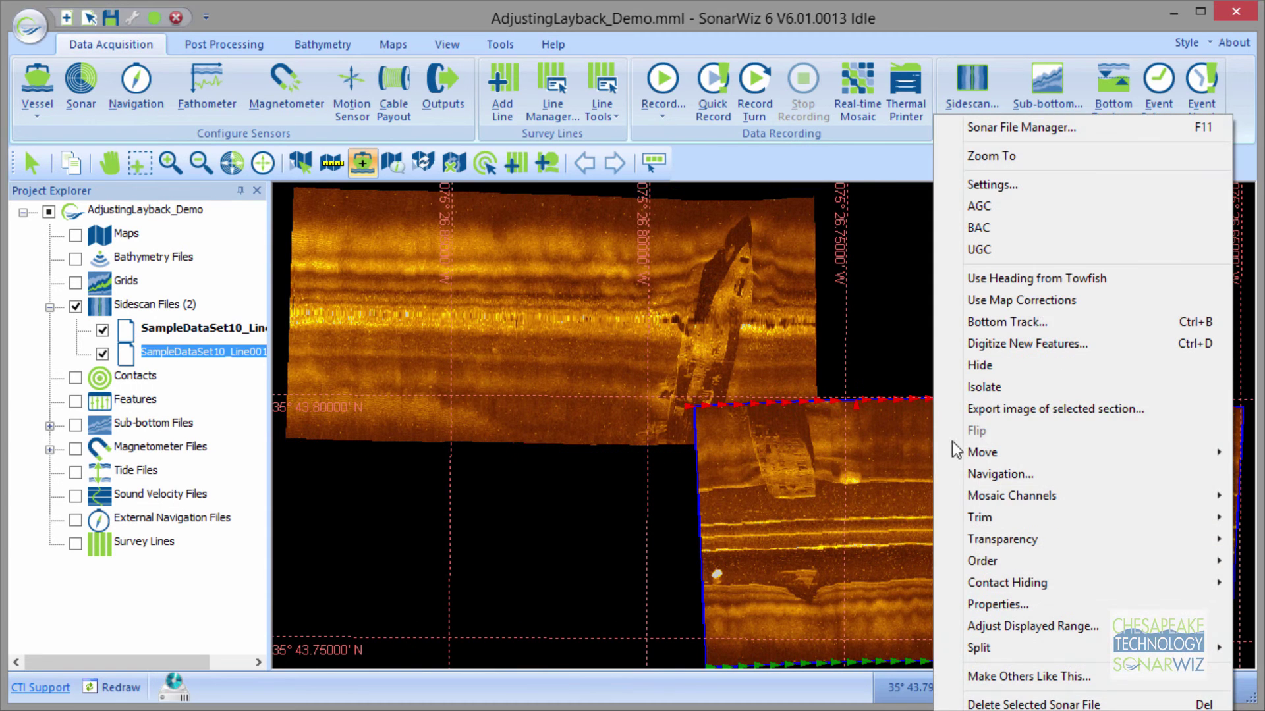
pyautogui.click(1019, 320)
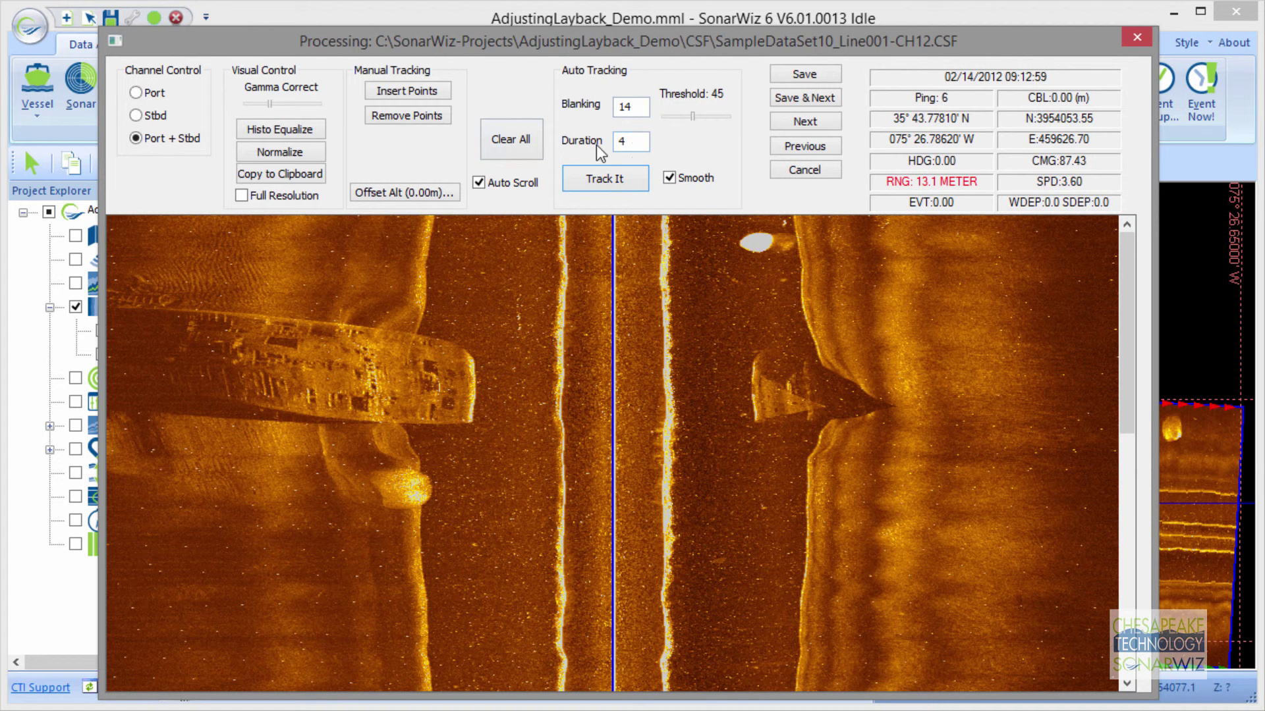
pyautogui.click(598, 180)
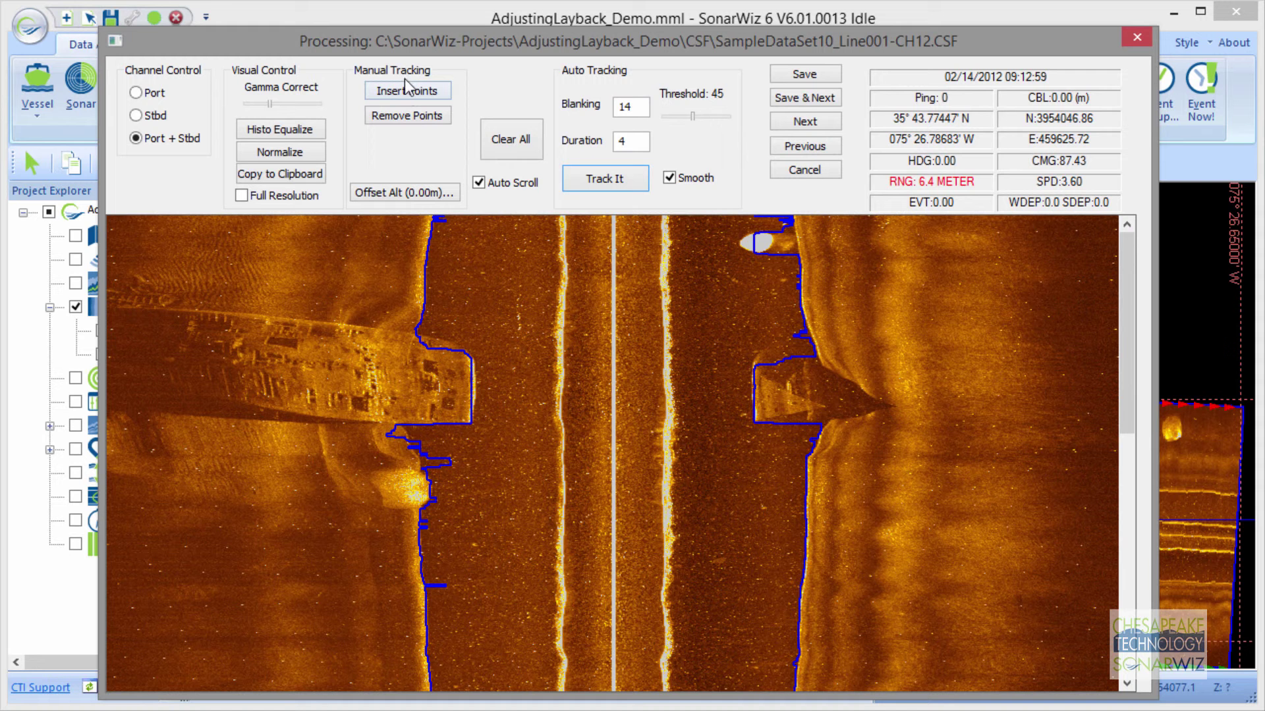
# Step: Remove the stray bottom-track points along the port side around the wreck and the bright spot below it
pyautogui.click(408, 119)
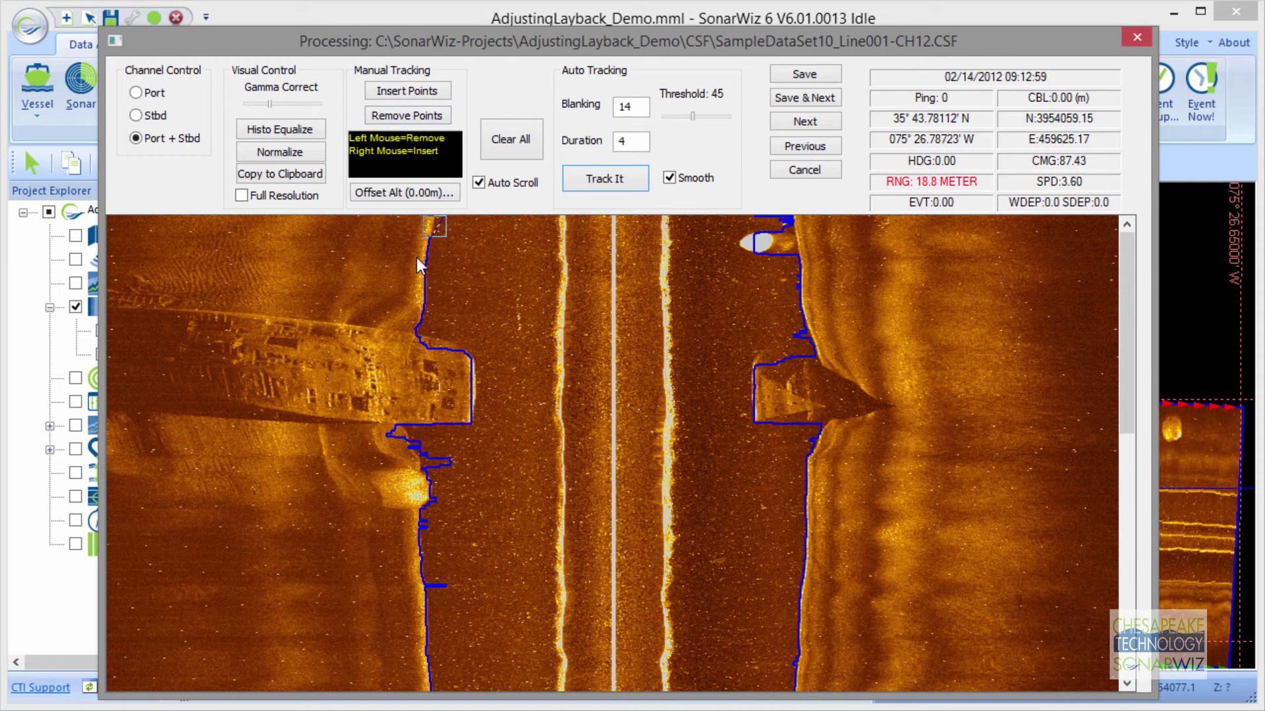
pyautogui.moveTo(444, 579); pyautogui.dragTo(428, 598)
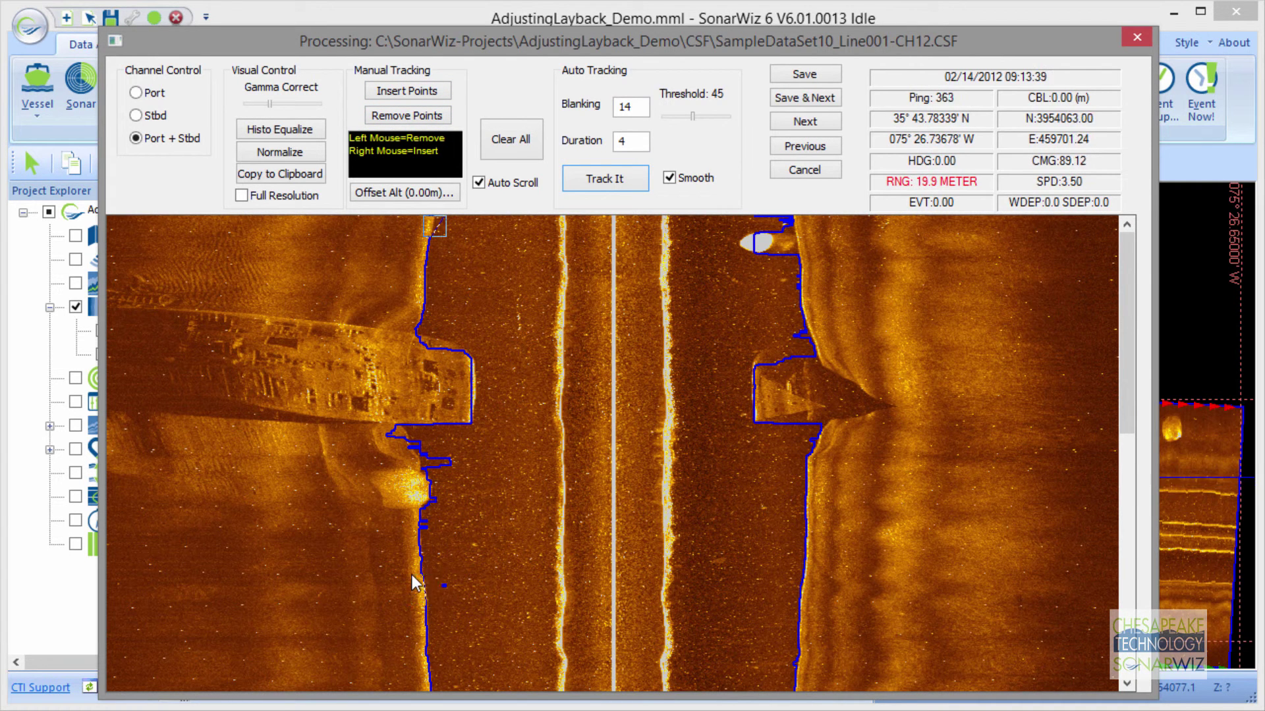
pyautogui.click(413, 582)
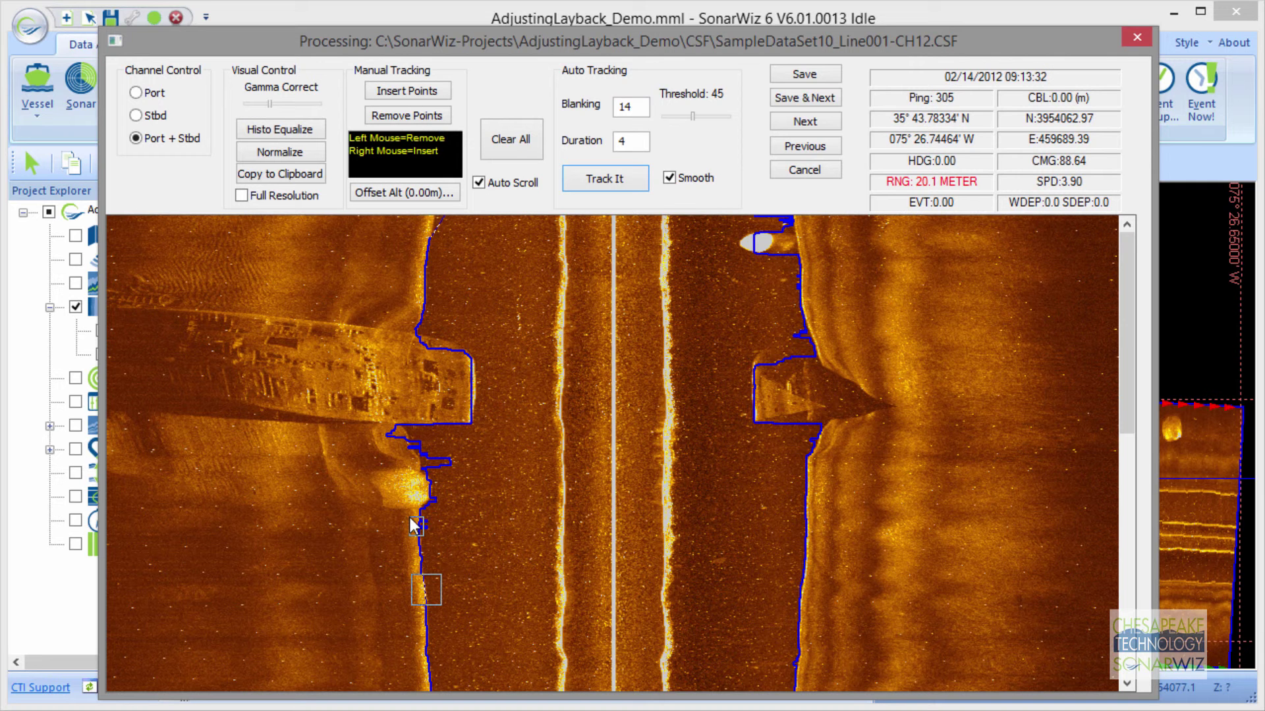
pyautogui.moveTo(405, 515); pyautogui.dragTo(381, 366)
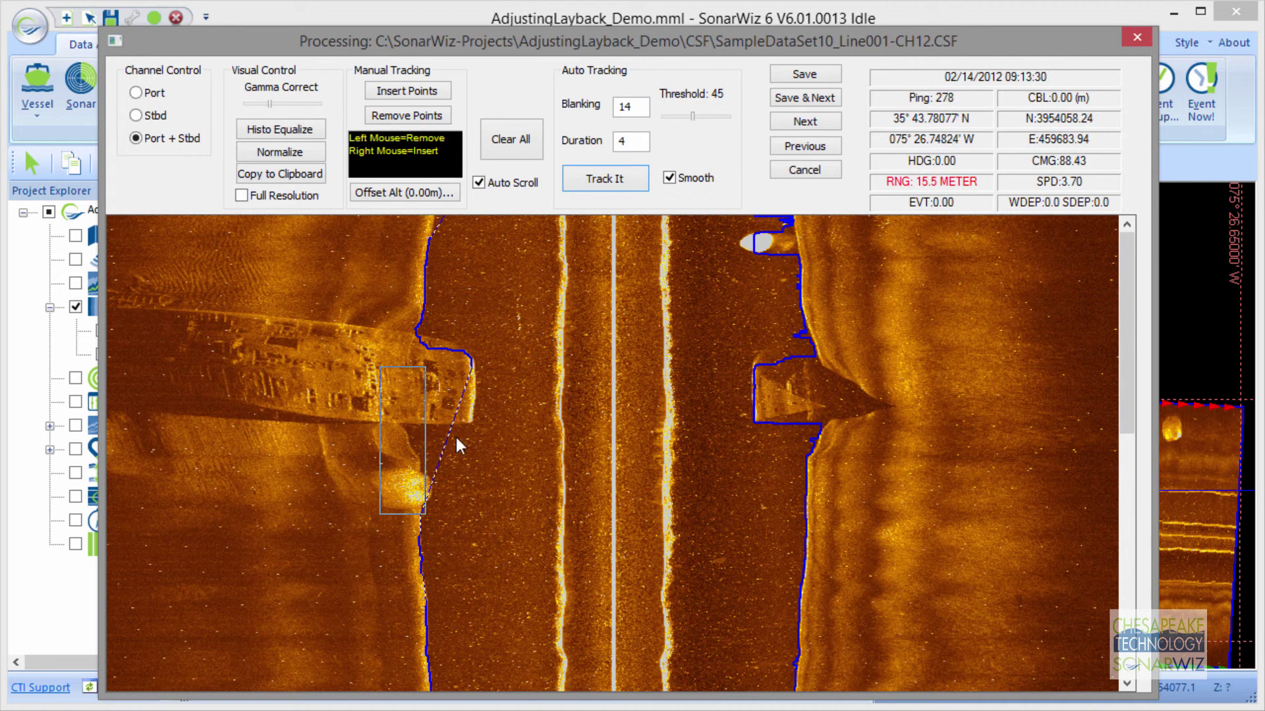
pyautogui.moveTo(481, 392); pyautogui.dragTo(398, 321)
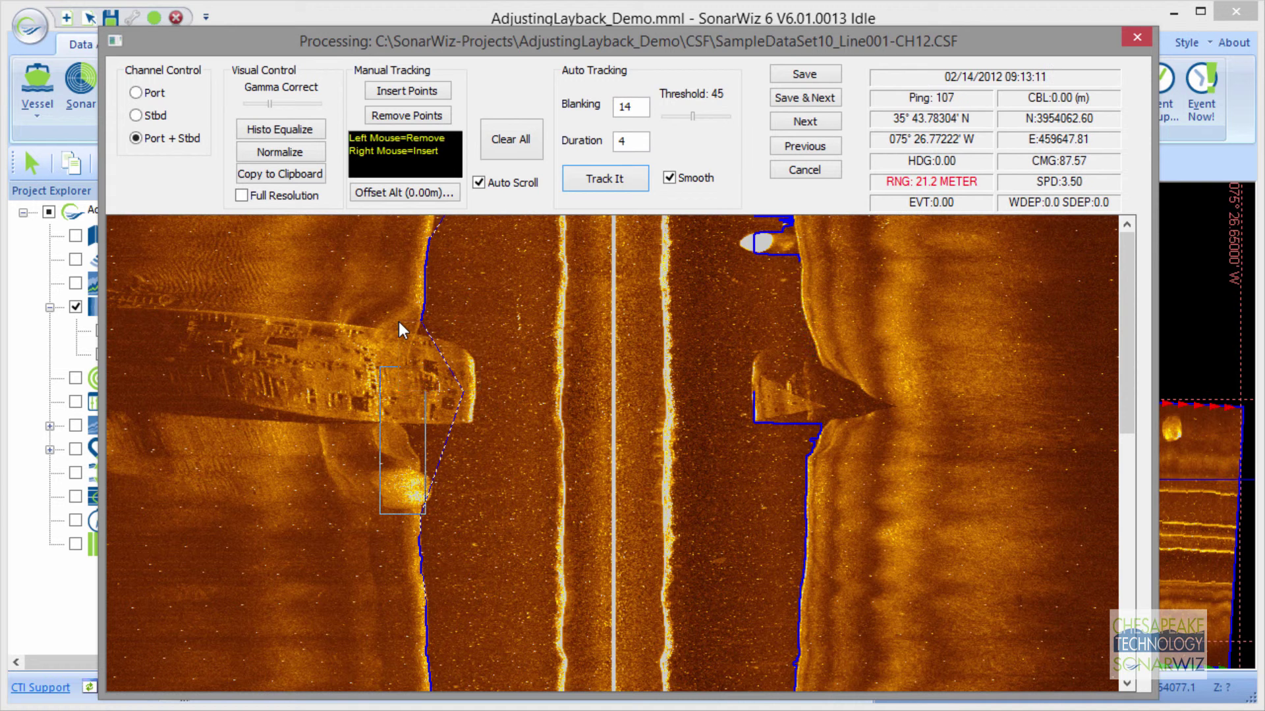
# Step: Insert three port-channel bottom-track points at the wreck's two edges and just below it, and save the bottom track
pyautogui.click(136, 93)
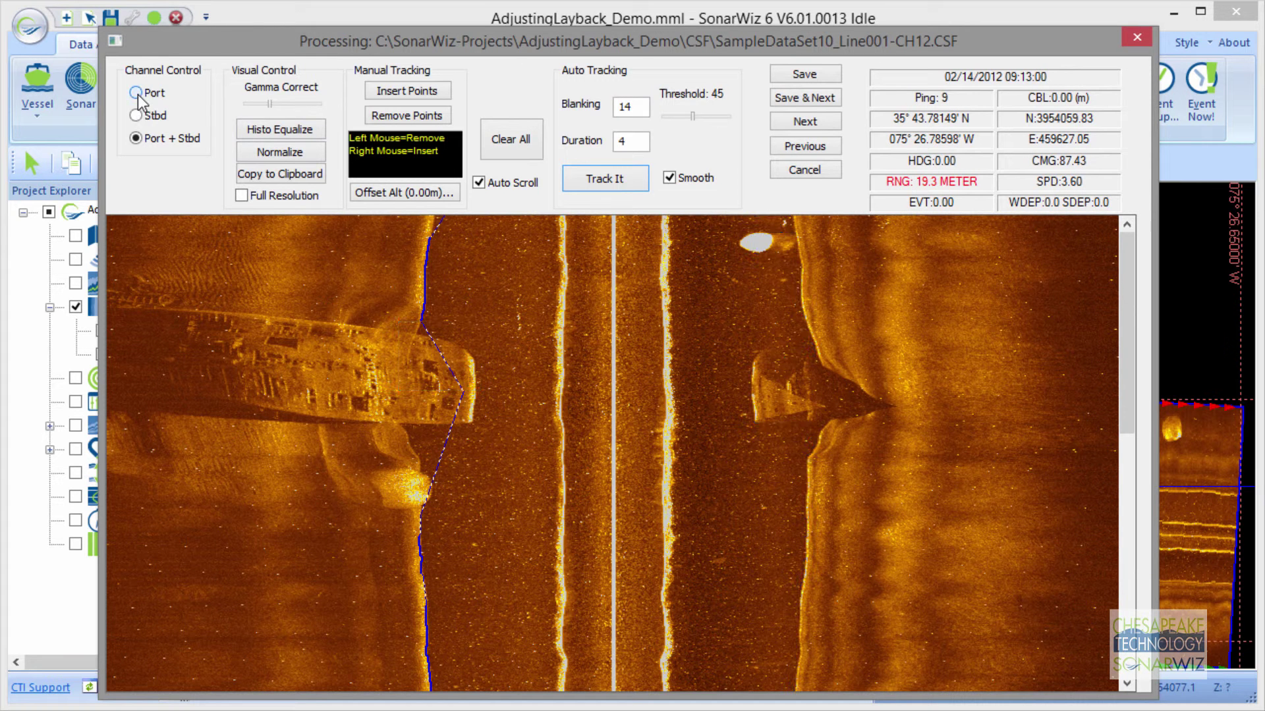
pyautogui.click(422, 91)
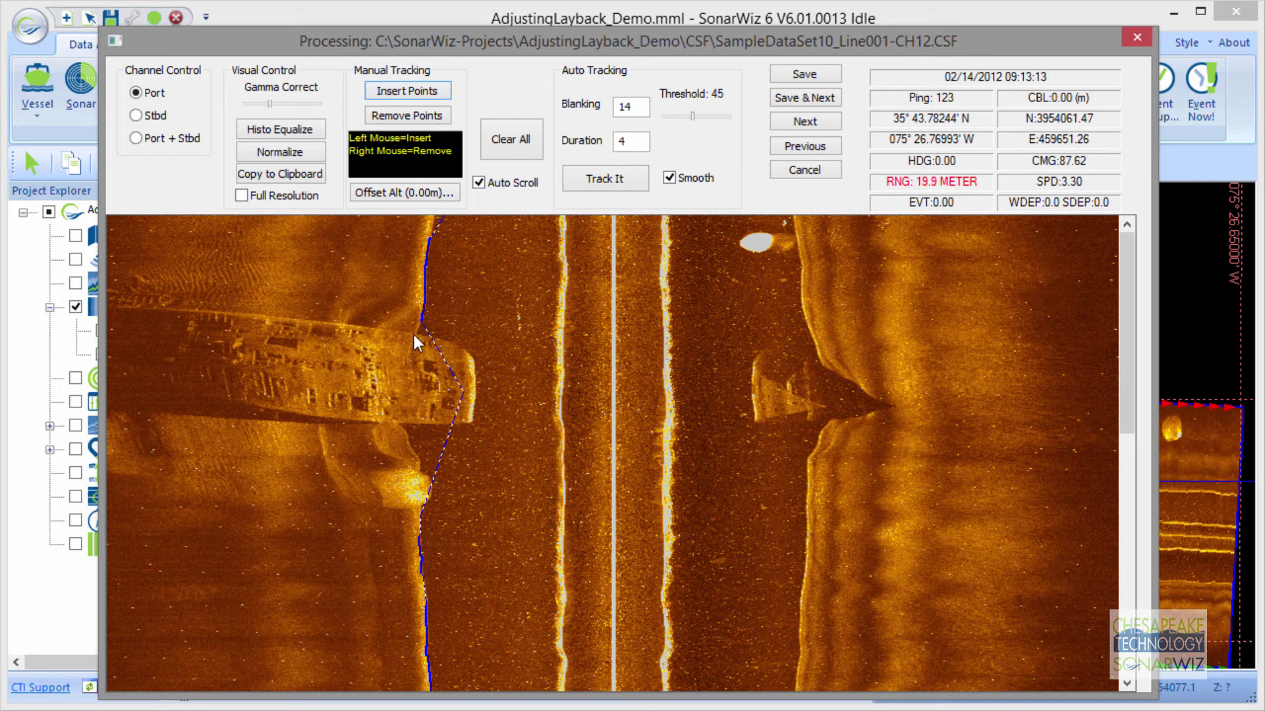
pyautogui.click(414, 335)
pyautogui.click(399, 423)
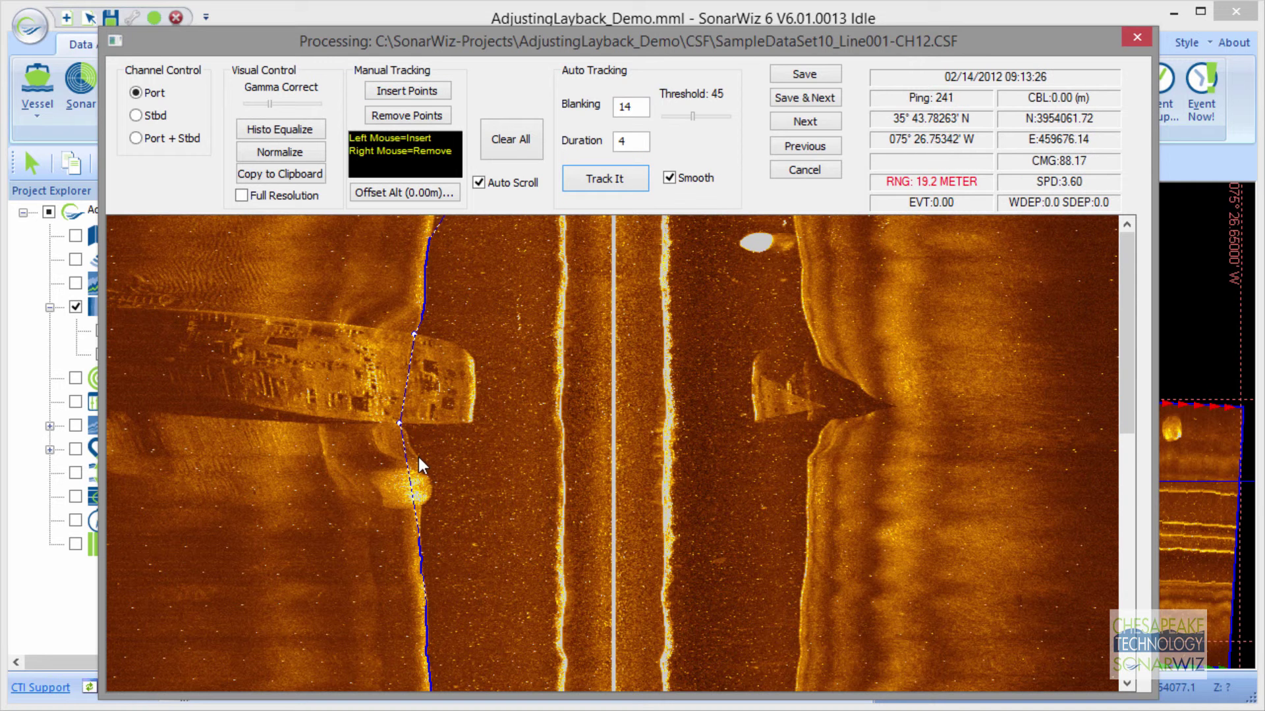
pyautogui.click(417, 457)
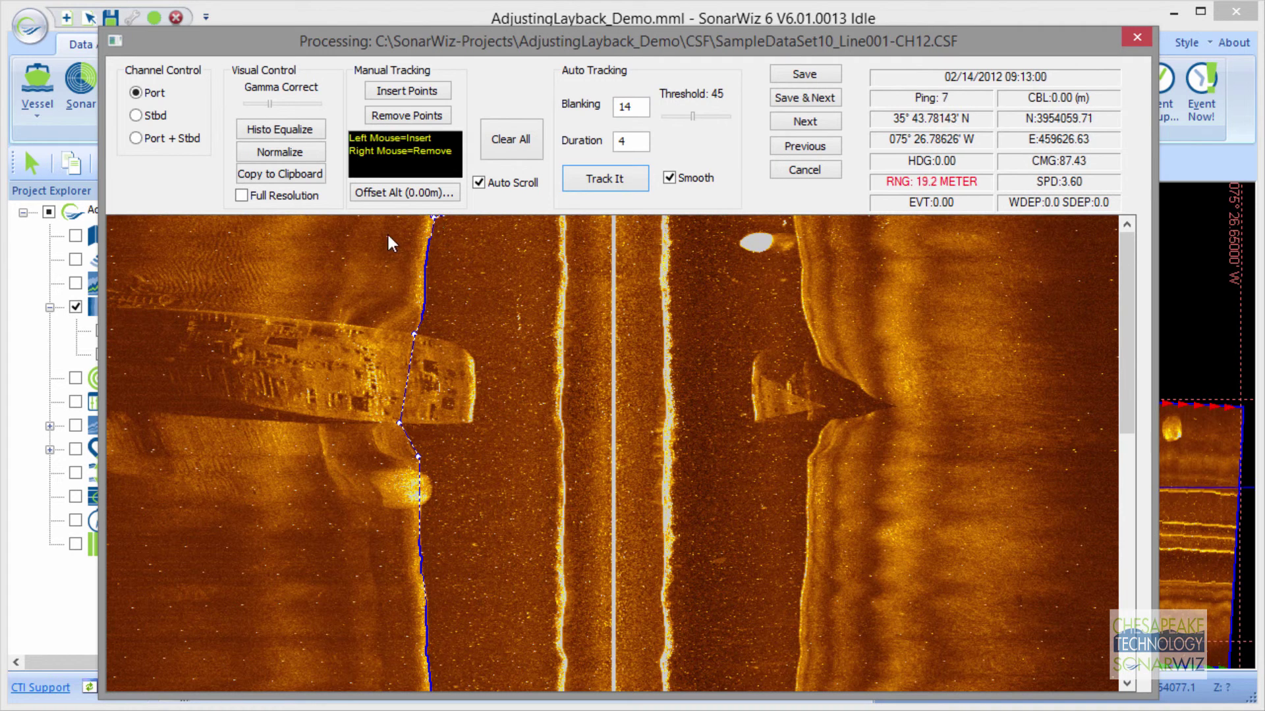
pyautogui.click(813, 69)
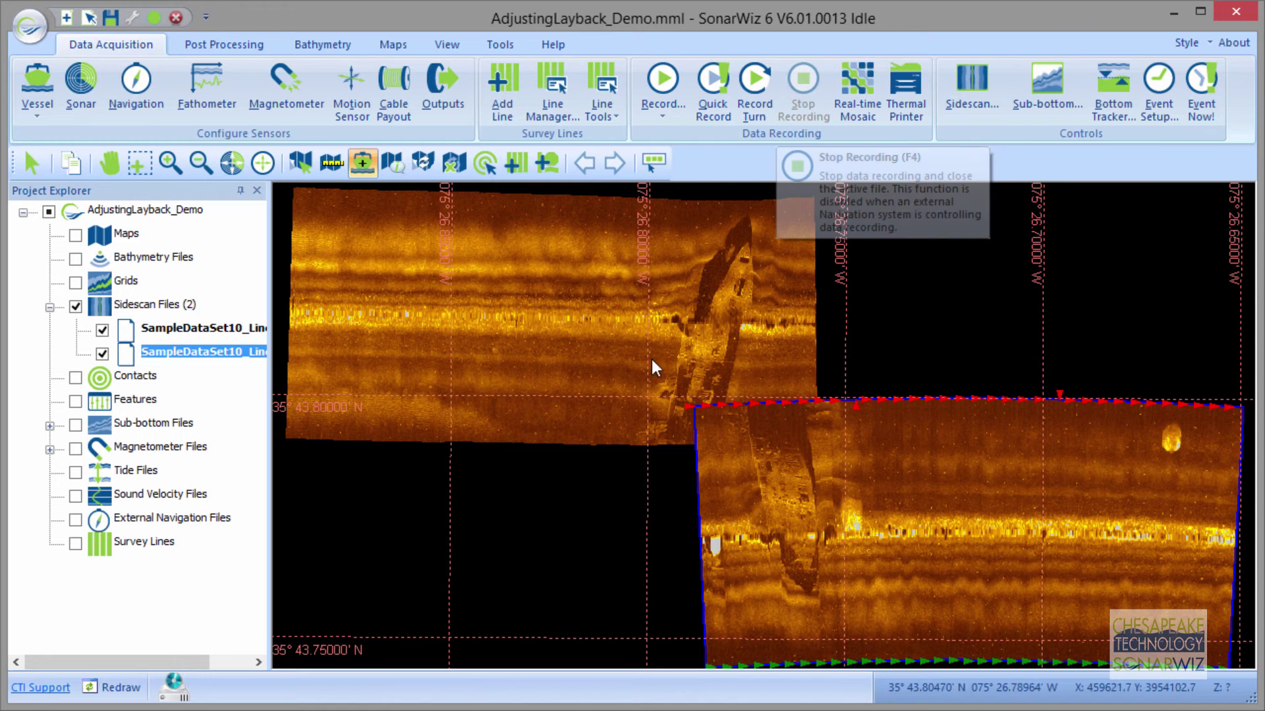
# Step: Reopen the bottom tracking of SampleDataSet10_Line001 and remove the stray starboard-channel points near the bright target and around the wreck
pyautogui.rightClick(855, 468)
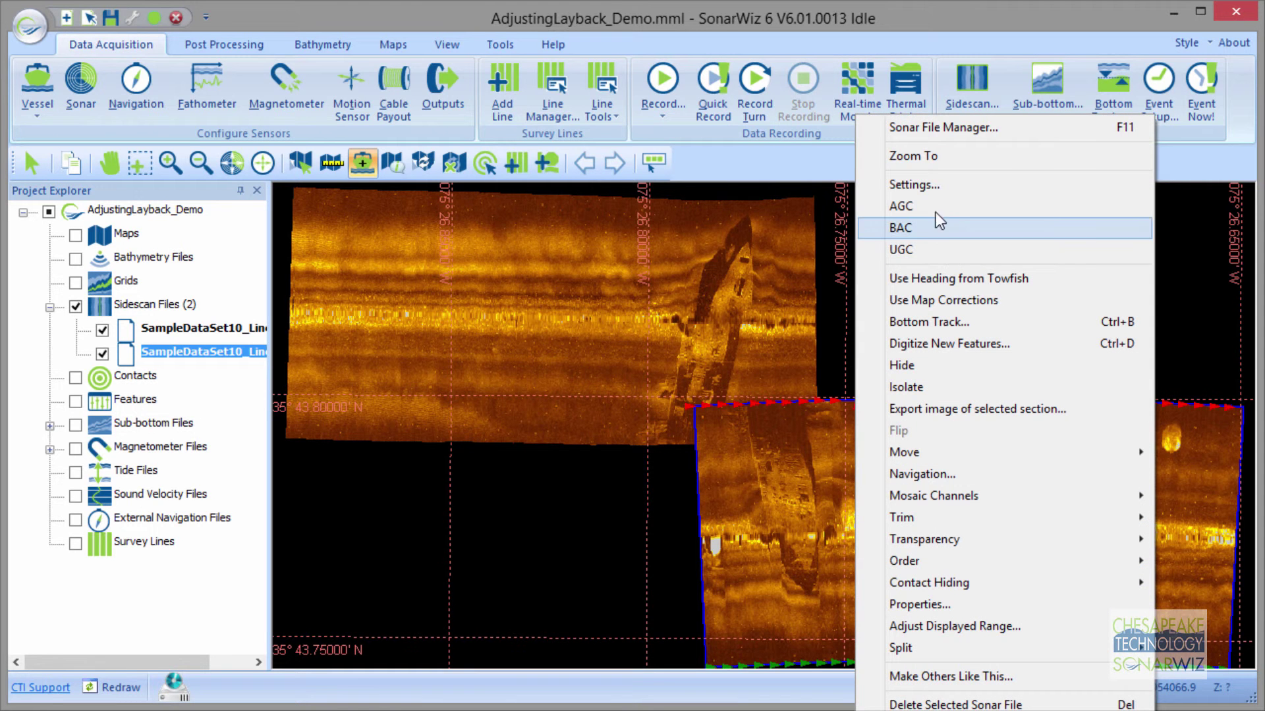
pyautogui.click(909, 321)
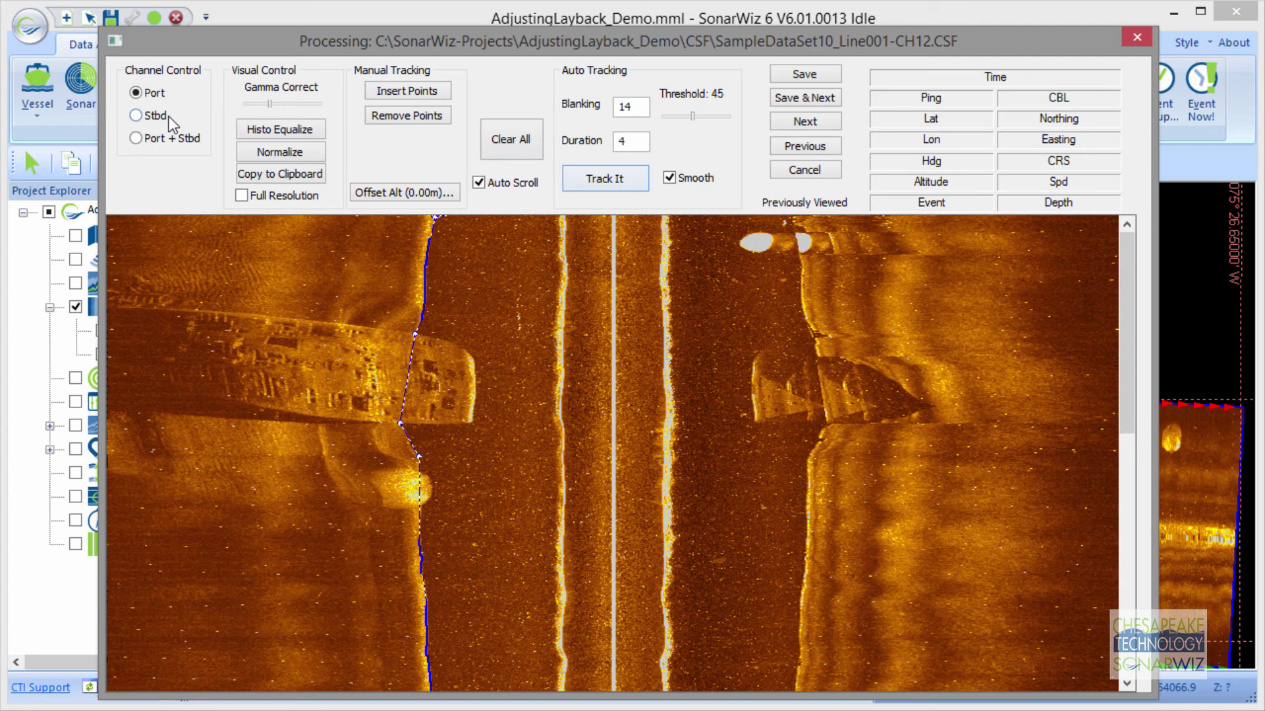
pyautogui.click(138, 117)
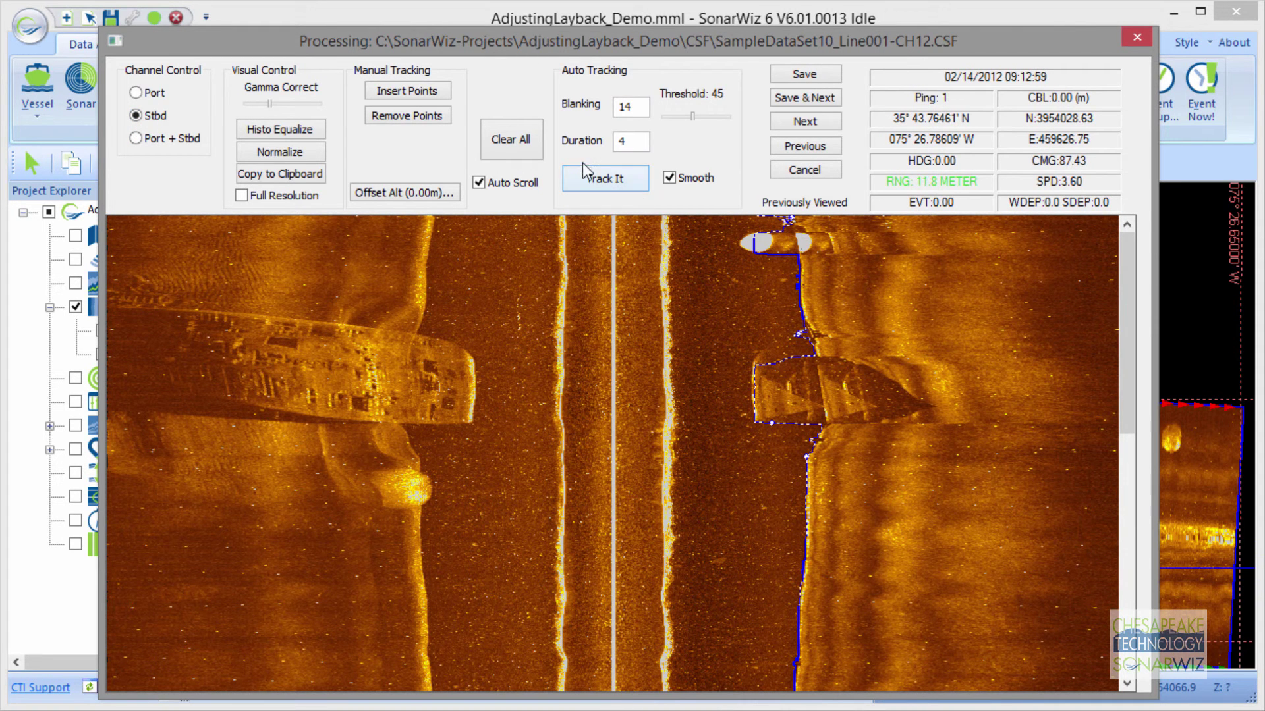
pyautogui.click(406, 116)
pyautogui.moveTo(811, 272); pyautogui.dragTo(777, 216)
pyautogui.moveTo(820, 362); pyautogui.dragTo(790, 318)
pyautogui.moveTo(827, 452); pyautogui.dragTo(805, 339)
# Step: Insert three starboard-channel bottom-track points at the line's first ping and the wreck's two edges, then save and close the bottom tracking
pyautogui.click(427, 97)
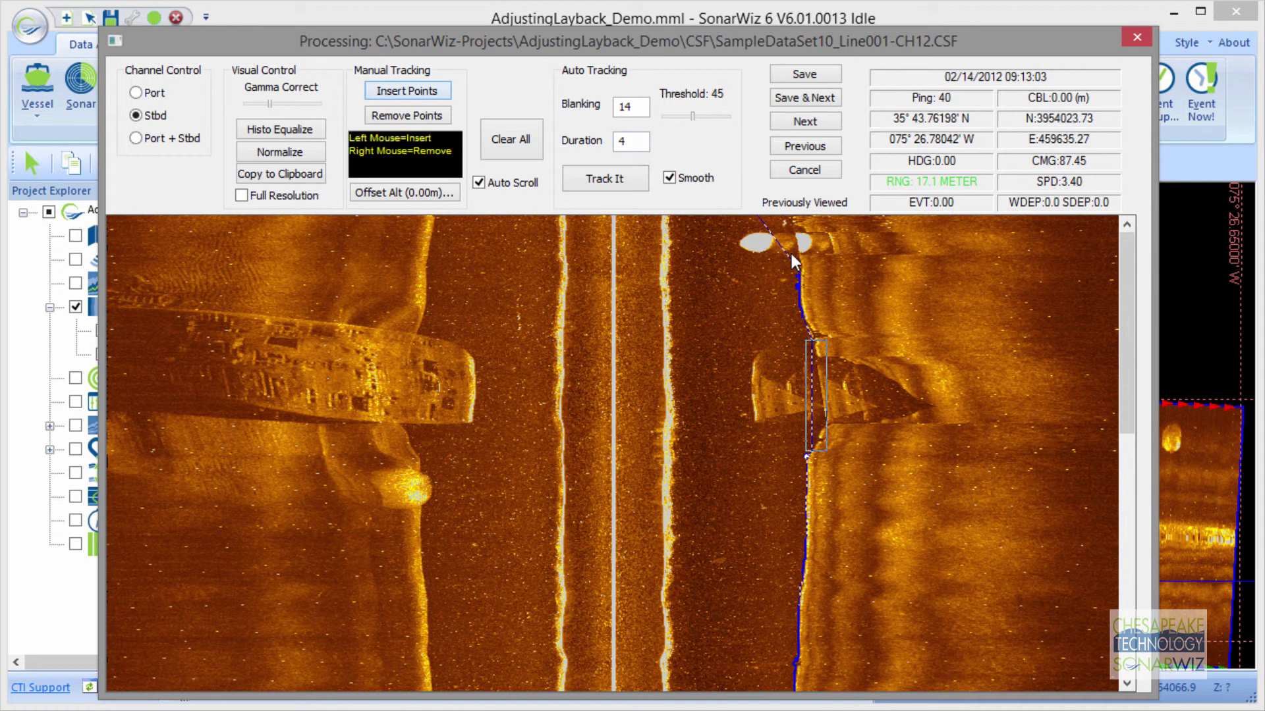
pyautogui.click(793, 220)
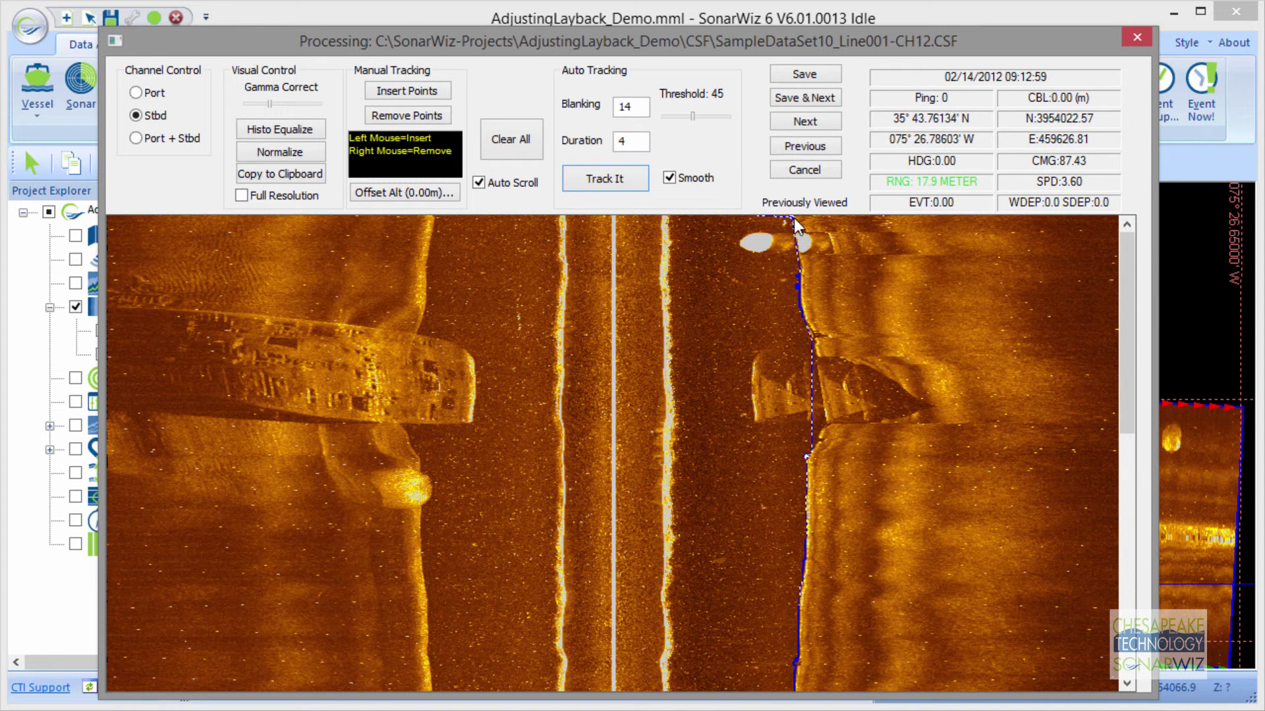
pyautogui.click(816, 357)
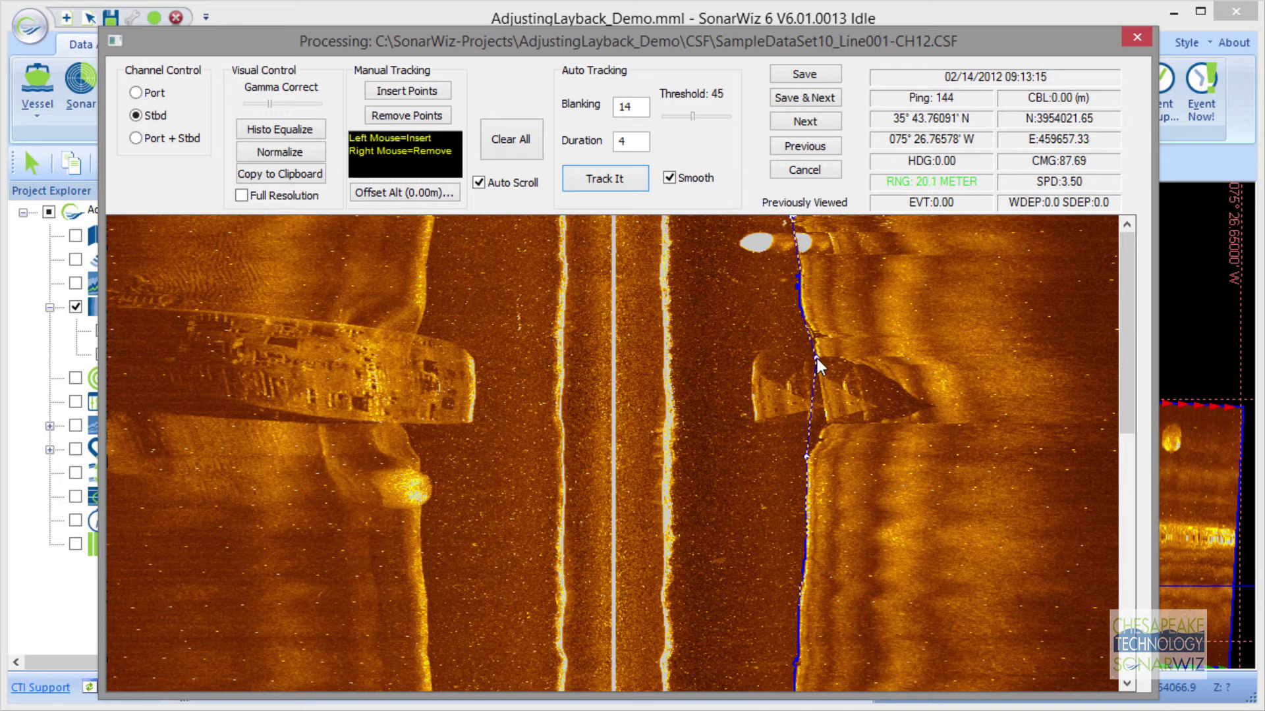
pyautogui.click(824, 420)
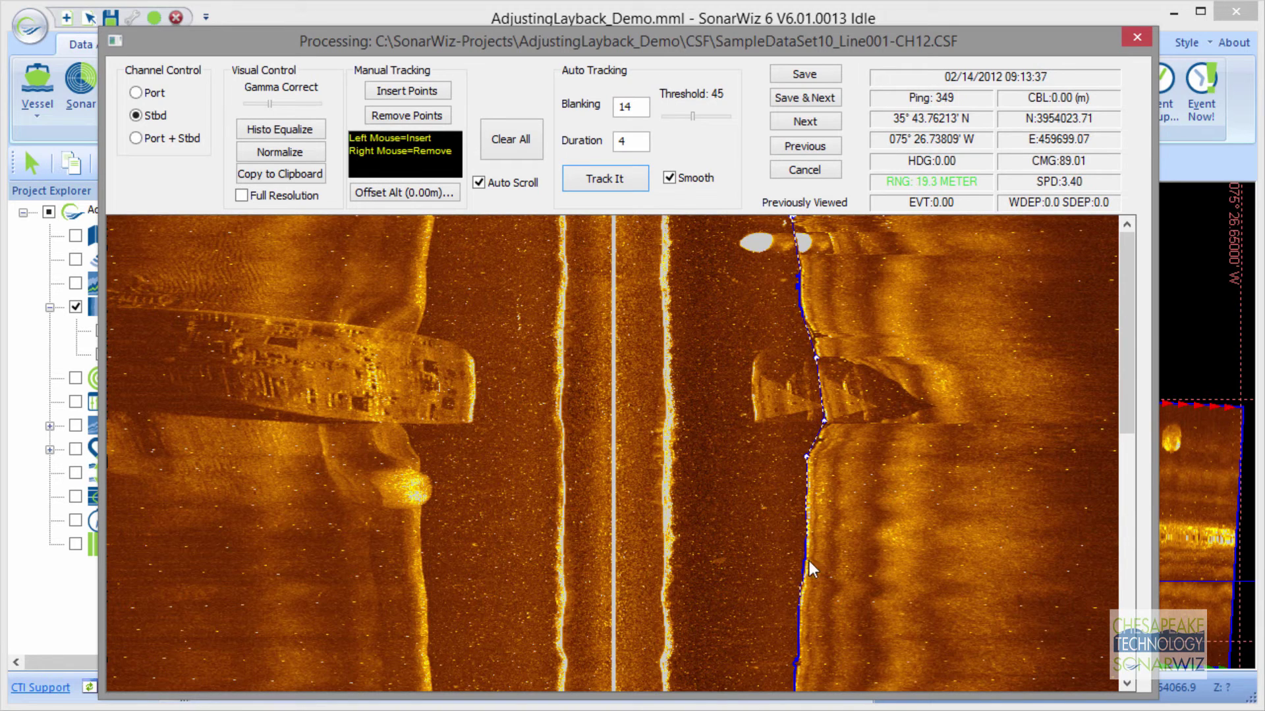
pyautogui.moveTo(1133, 311); pyautogui.dragTo(1120, 484)
pyautogui.scroll(10, 1086, 560)
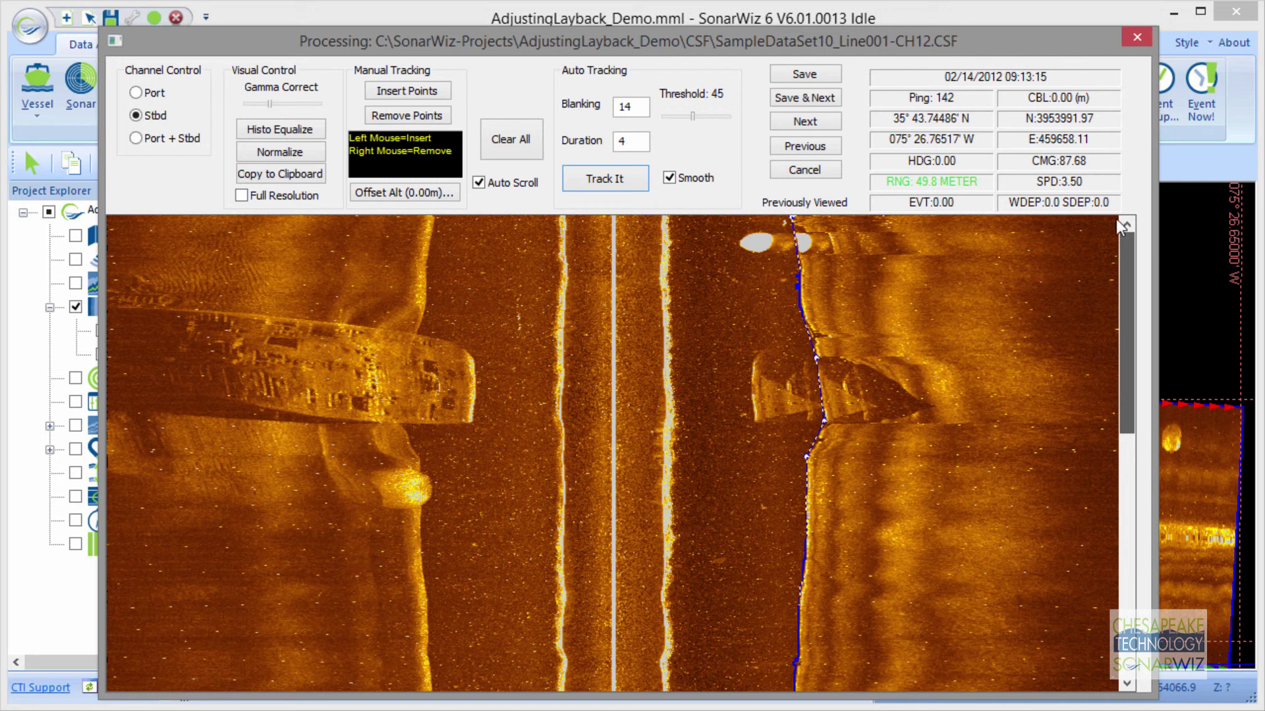
pyautogui.click(806, 79)
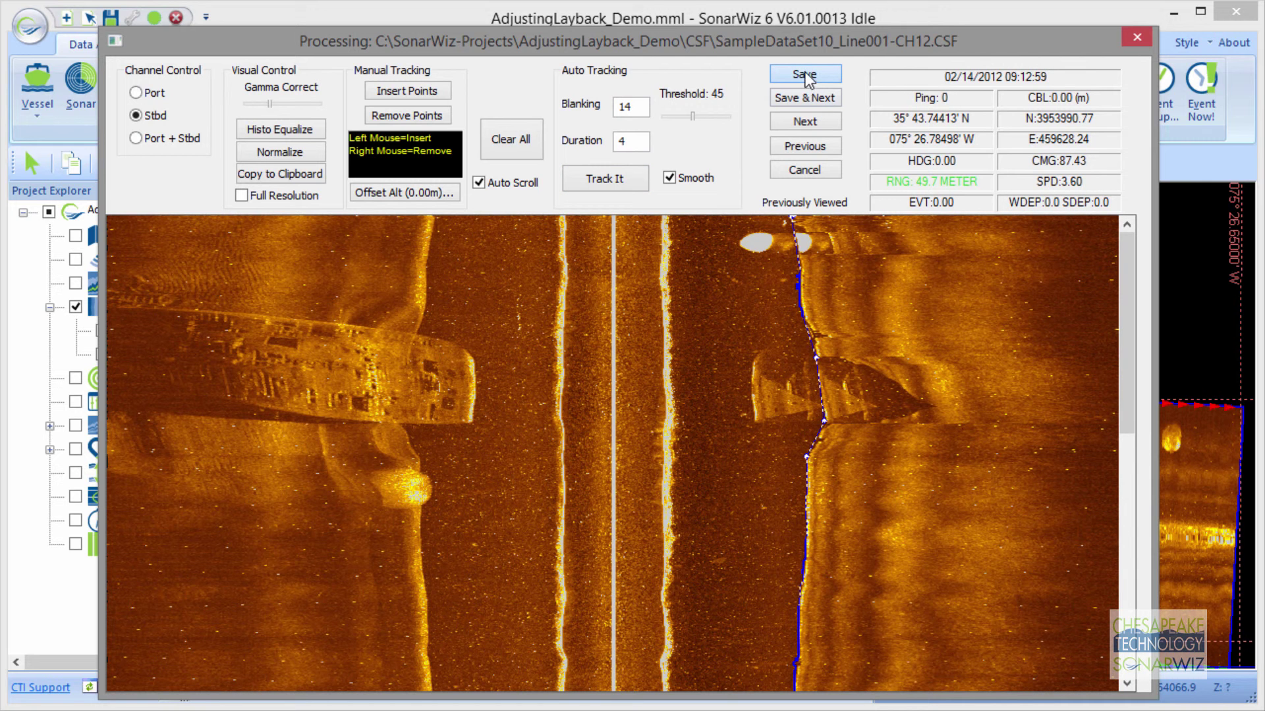
pyautogui.click(1140, 37)
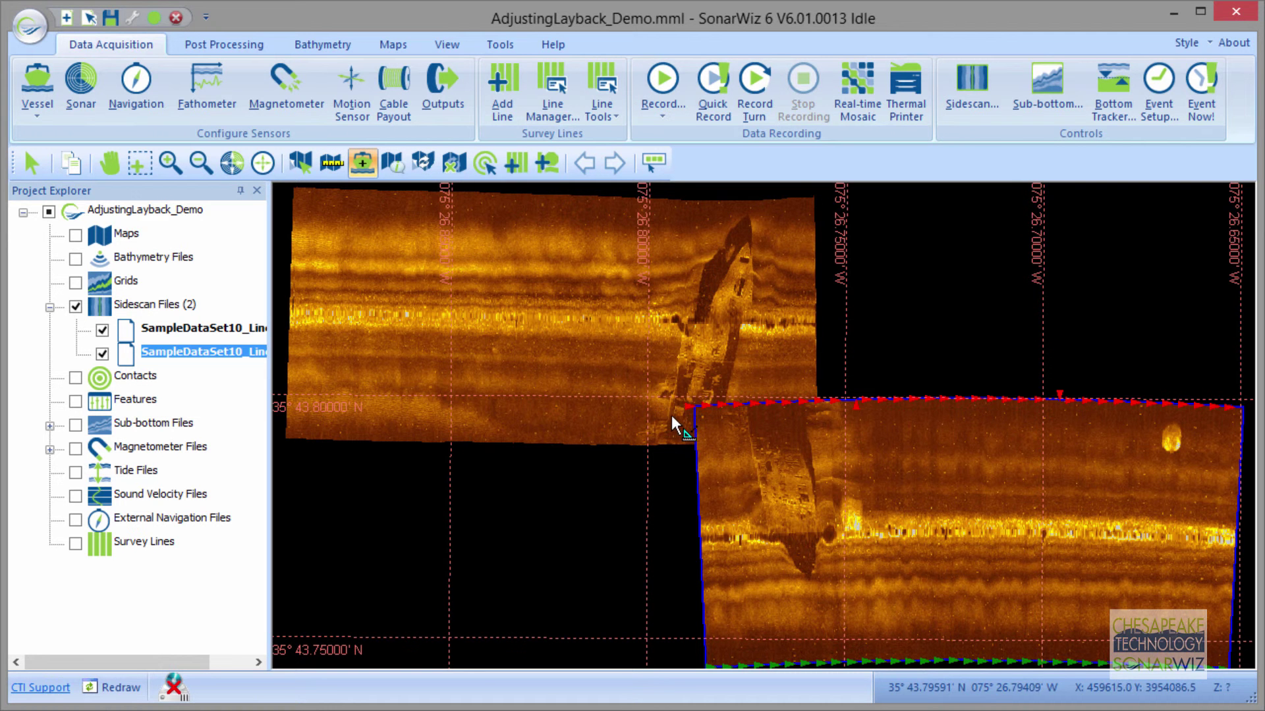
# Step: Measure the east-west offset between the wreck's images in the two sidescan lines, and select SampleDataSet10_Line002
pyautogui.moveTo(671, 415); pyautogui.dragTo(749, 414)
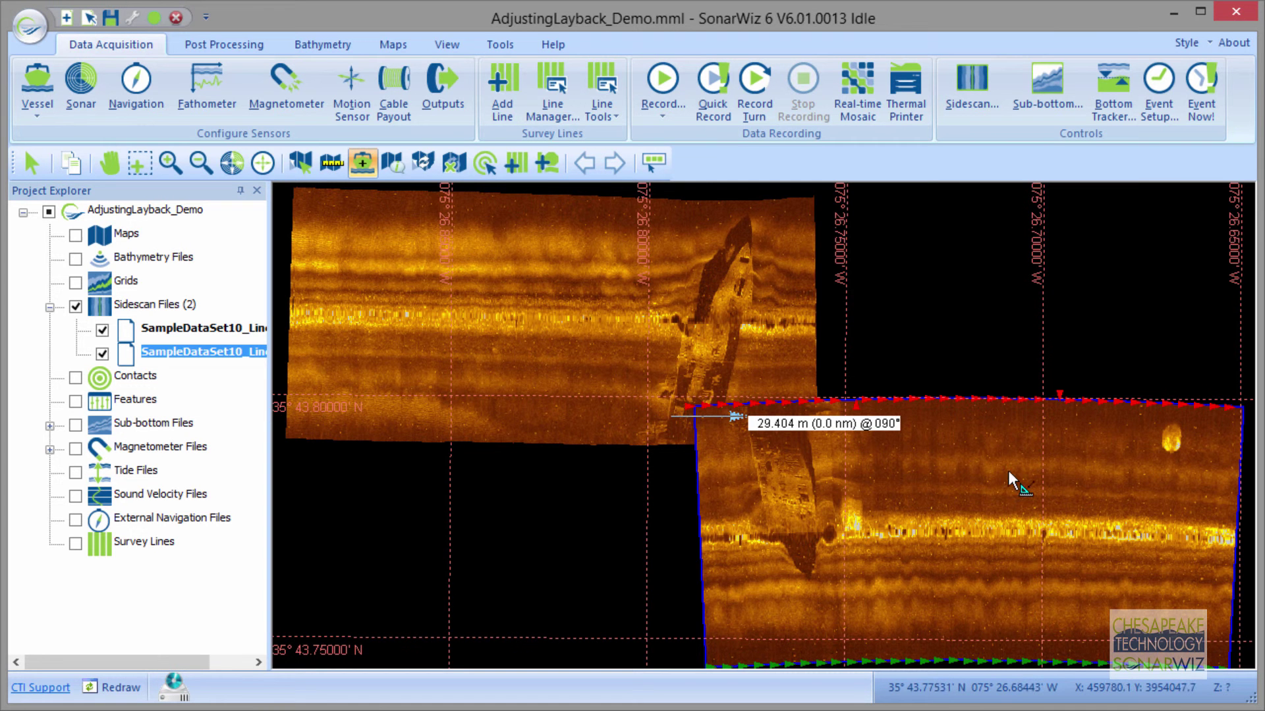
pyautogui.click(624, 307)
pyautogui.click(623, 307)
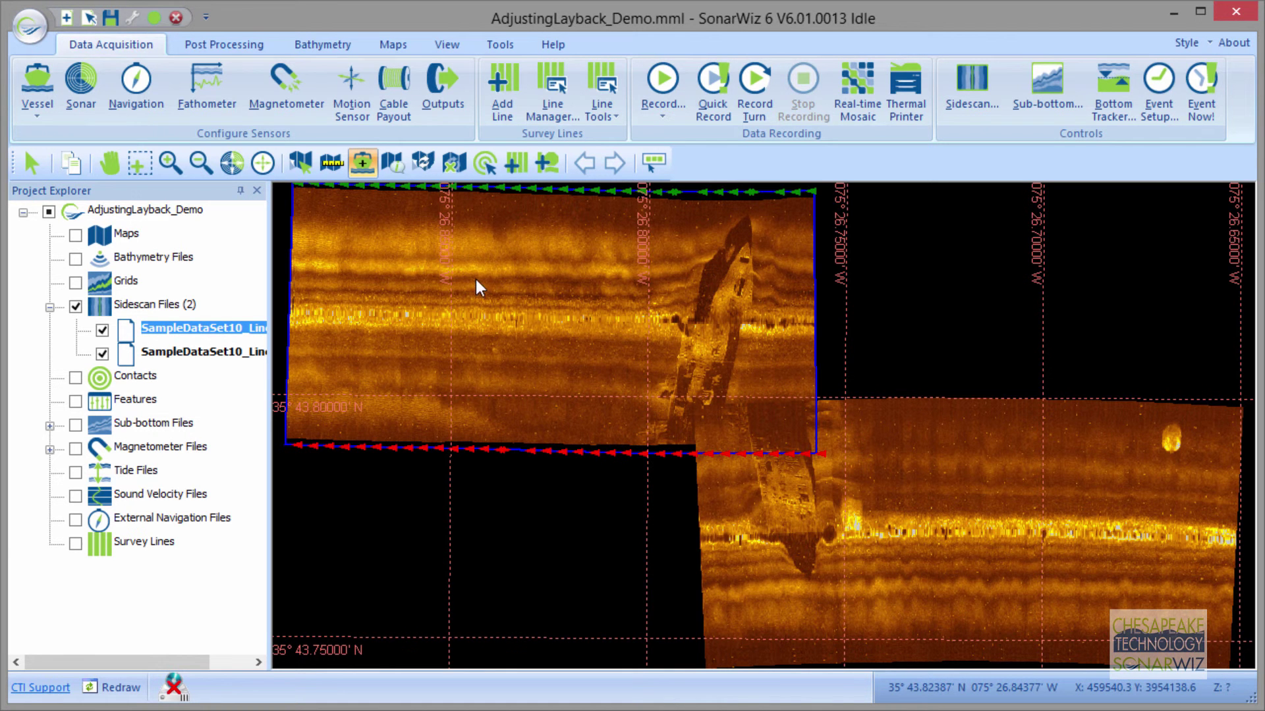
# Step: Open the Sonar File Manager, resize its columns to show the layback settings, and keep Cable - Percent as the algorithm for SampleDataSet10_Line002
pyautogui.click(228, 50)
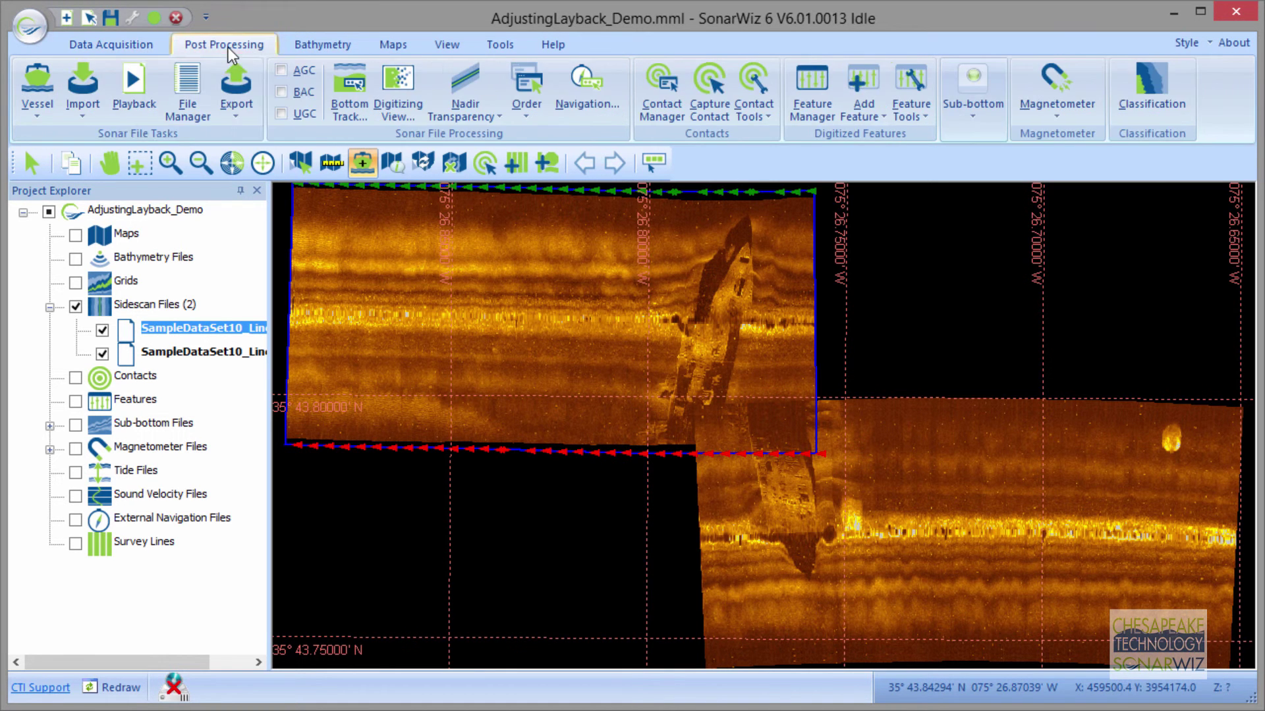
pyautogui.click(191, 101)
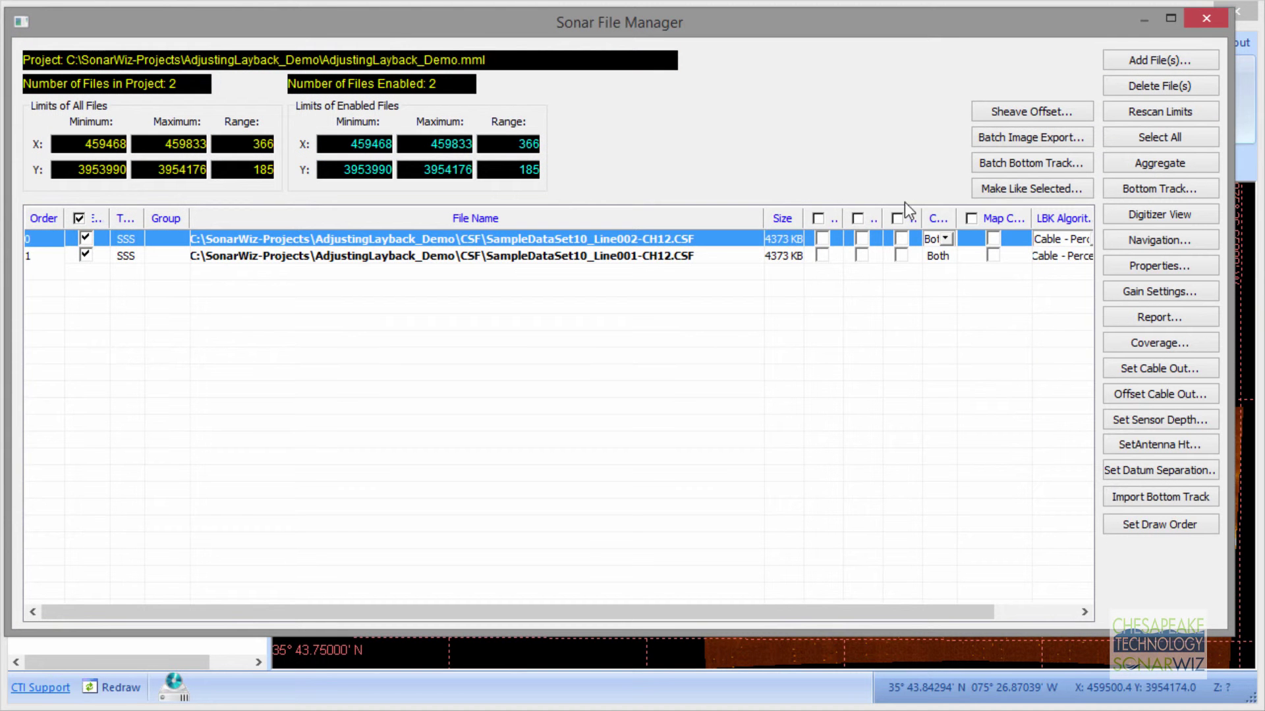
pyautogui.moveTo(764, 216); pyautogui.dragTo(535, 216)
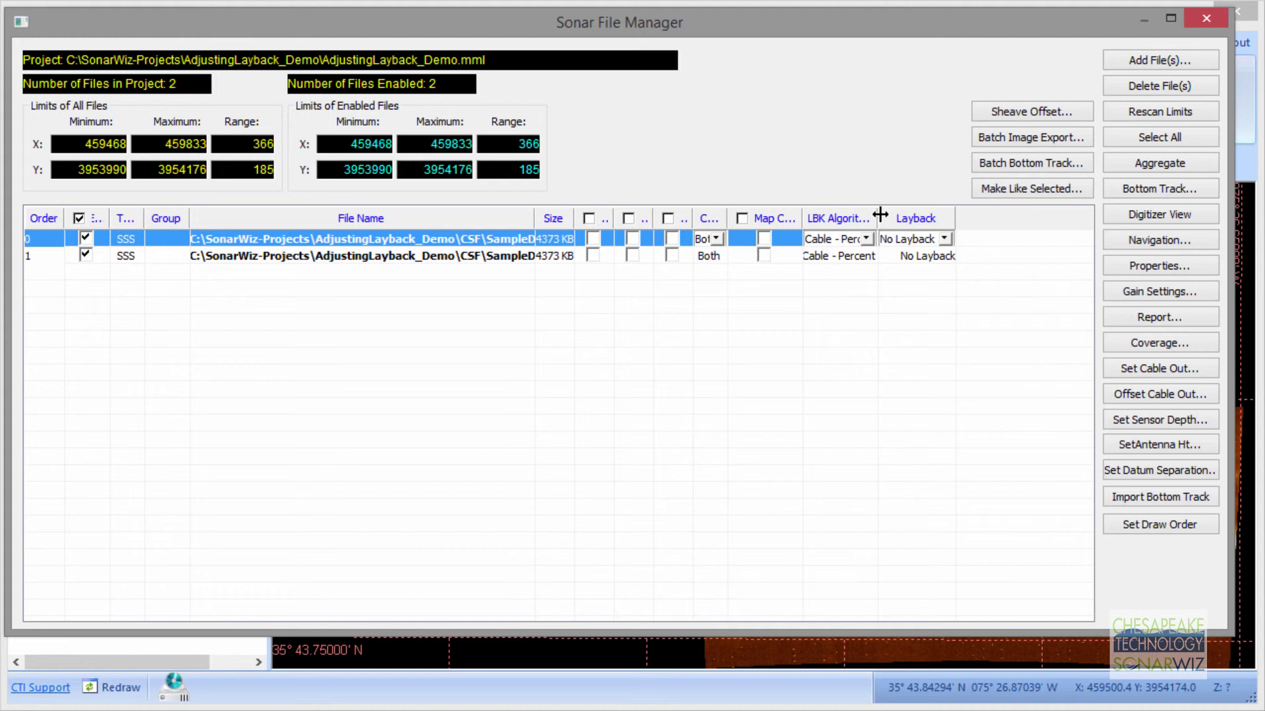
pyautogui.moveTo(880, 214); pyautogui.dragTo(915, 216)
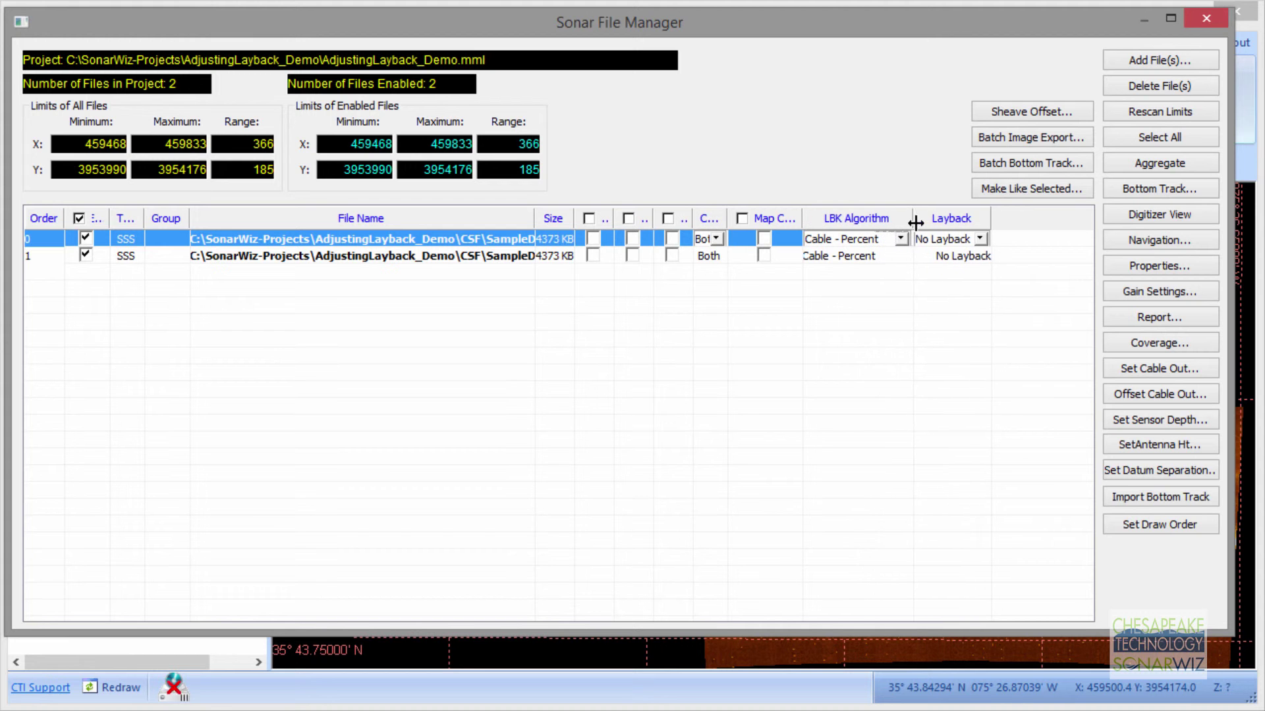
pyautogui.click(883, 262)
pyautogui.click(883, 262)
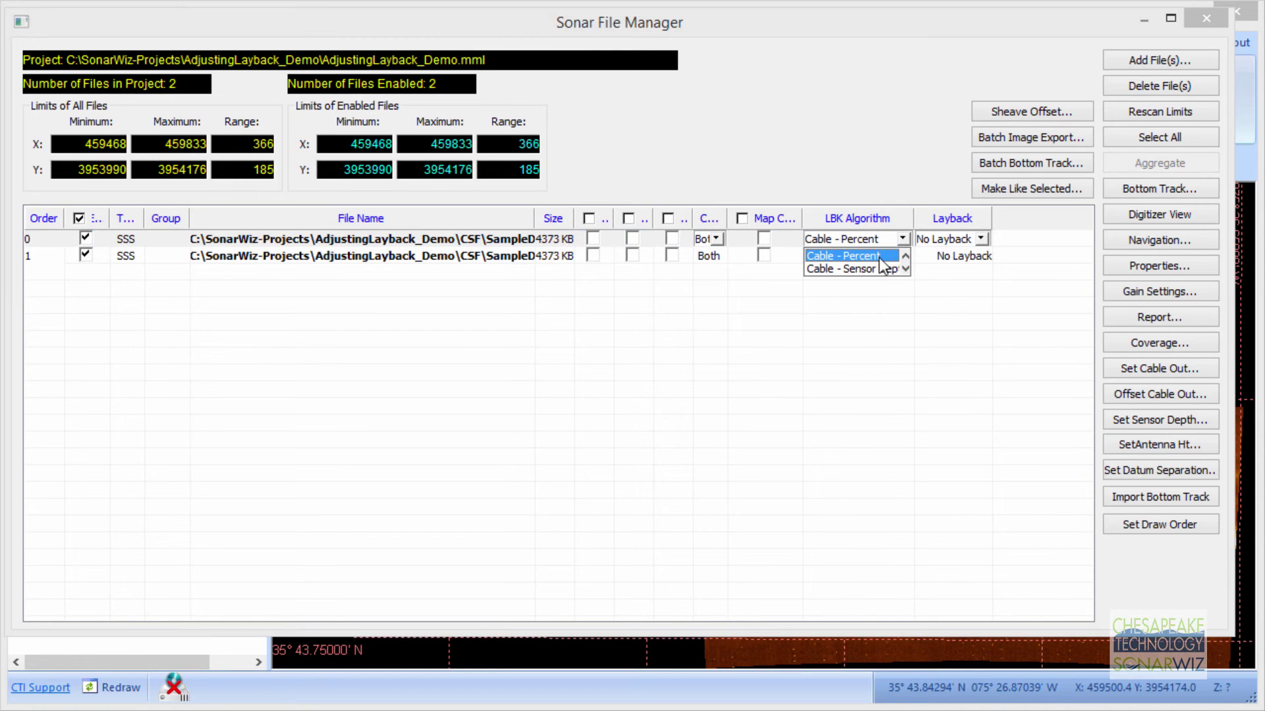
pyautogui.press('Escape')
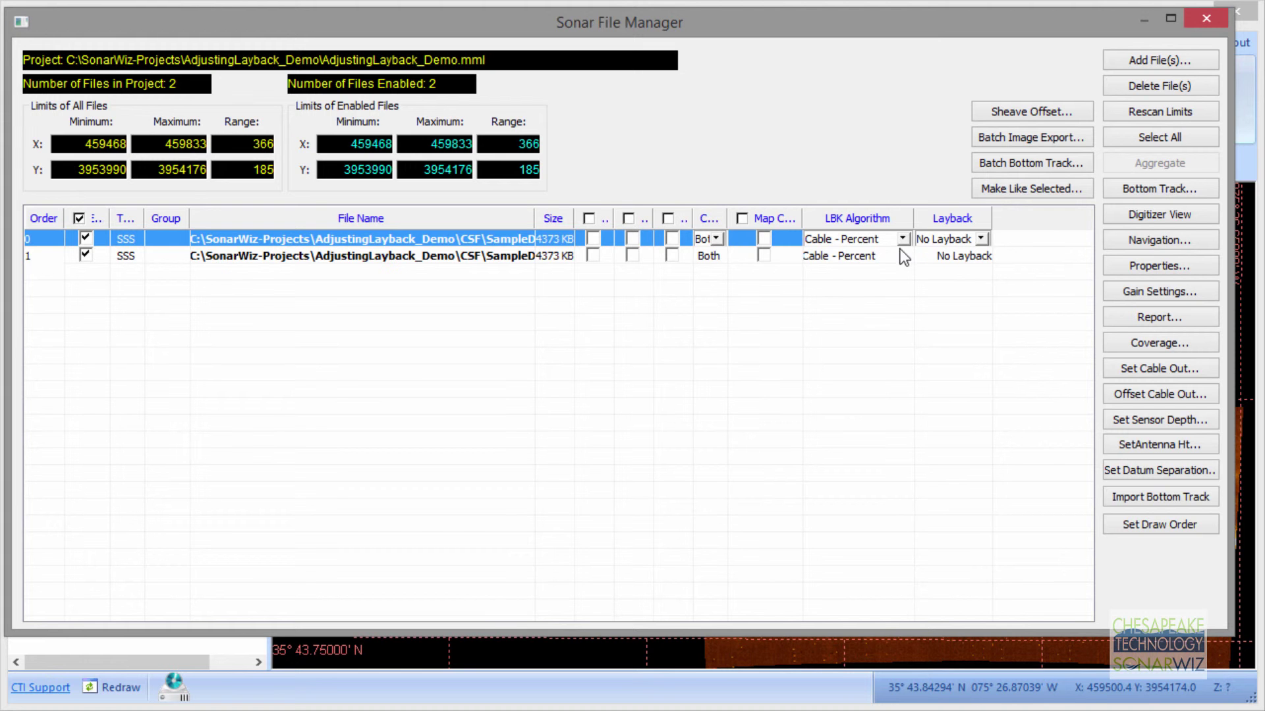
# Step: Set the layback of SampleDataSet10_Line002 to 100% cable out
pyautogui.click(981, 241)
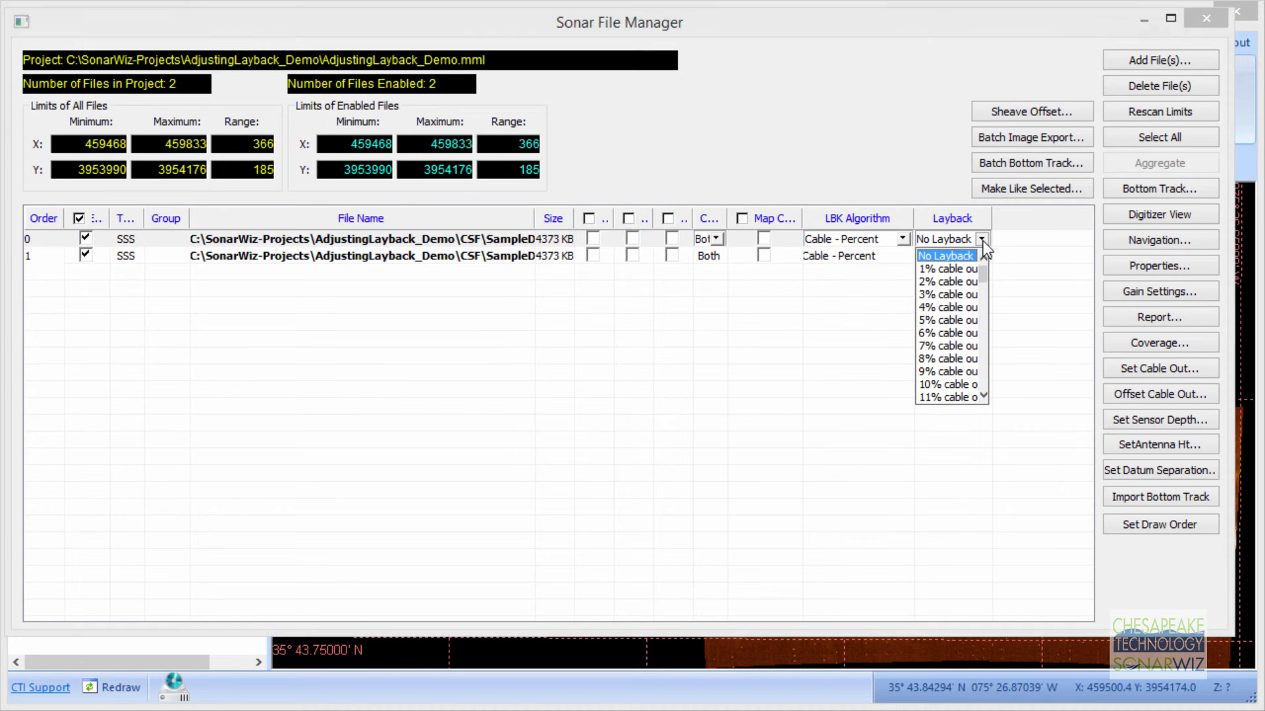
pyautogui.moveTo(989, 276); pyautogui.dragTo(992, 337)
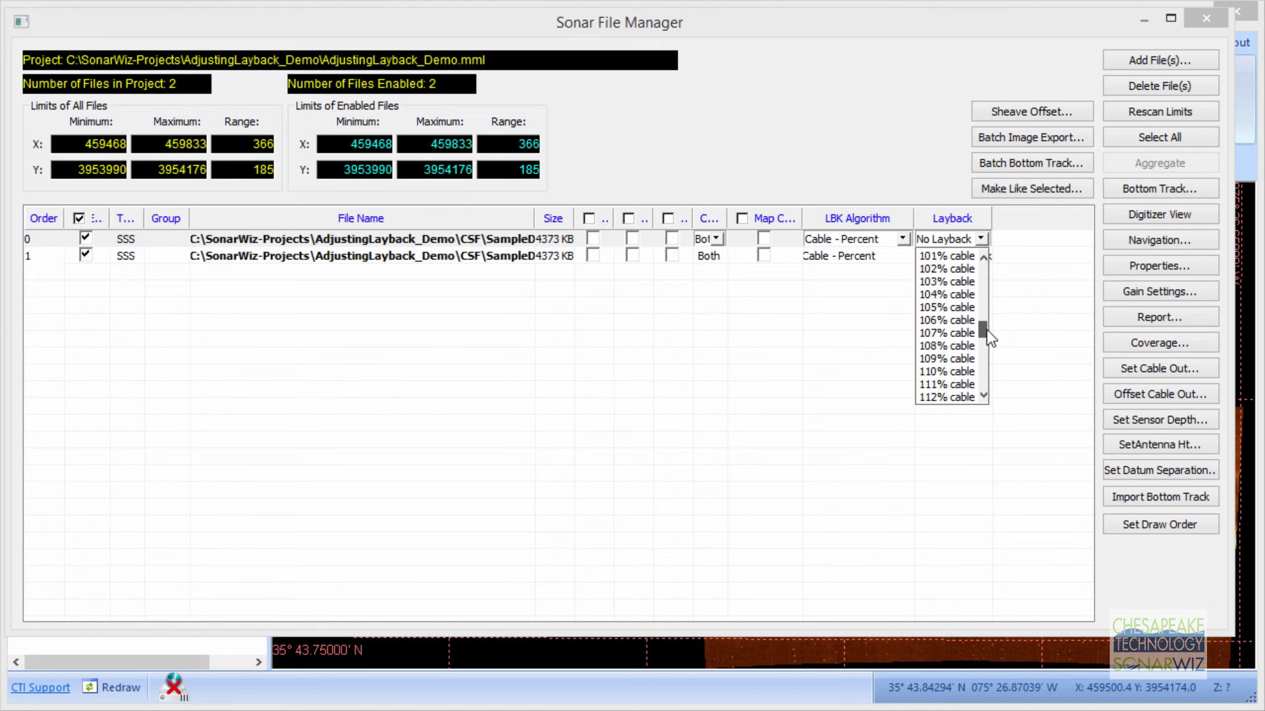
pyautogui.click(983, 257)
pyautogui.click(984, 258)
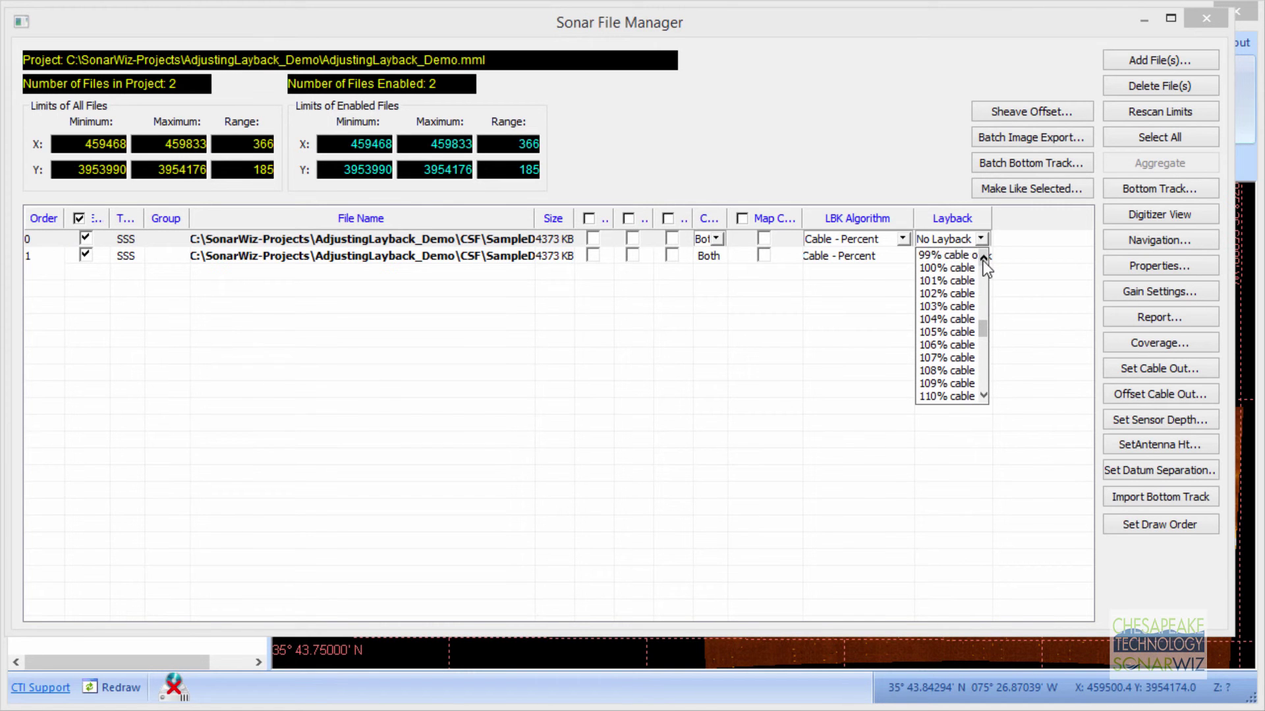
pyautogui.click(983, 258)
pyautogui.click(983, 257)
pyautogui.click(956, 321)
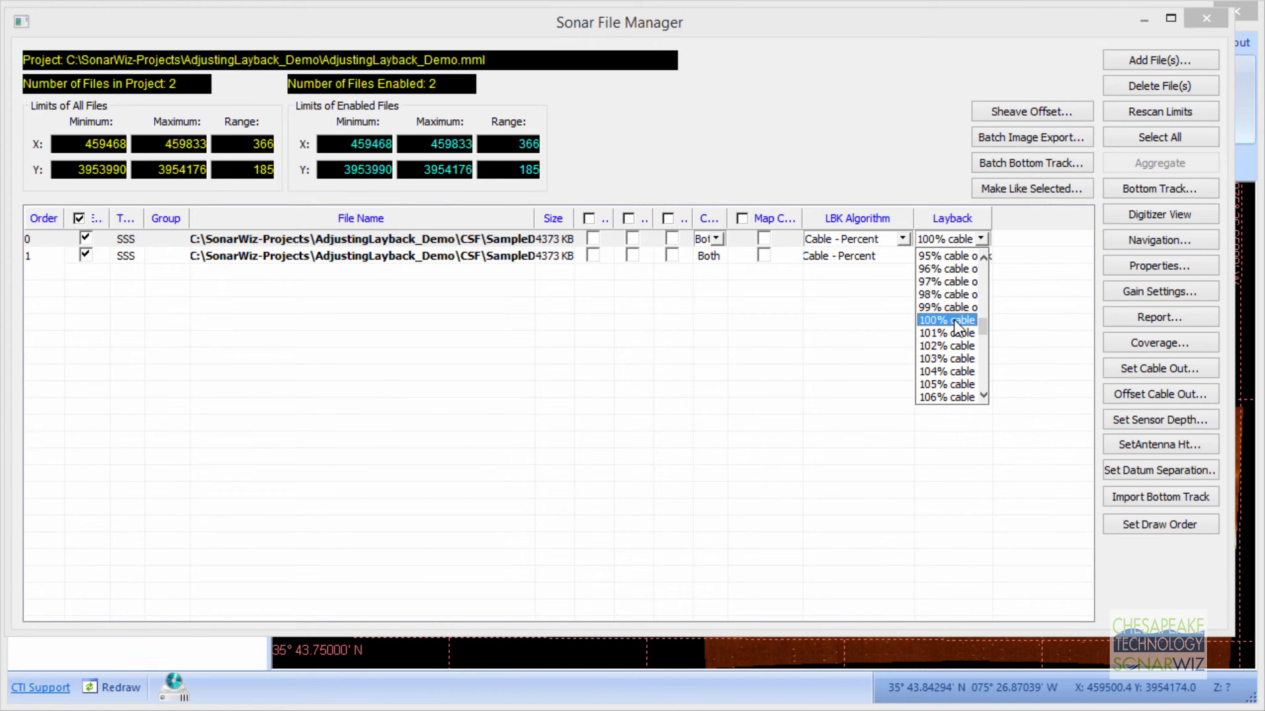
pyautogui.click(957, 323)
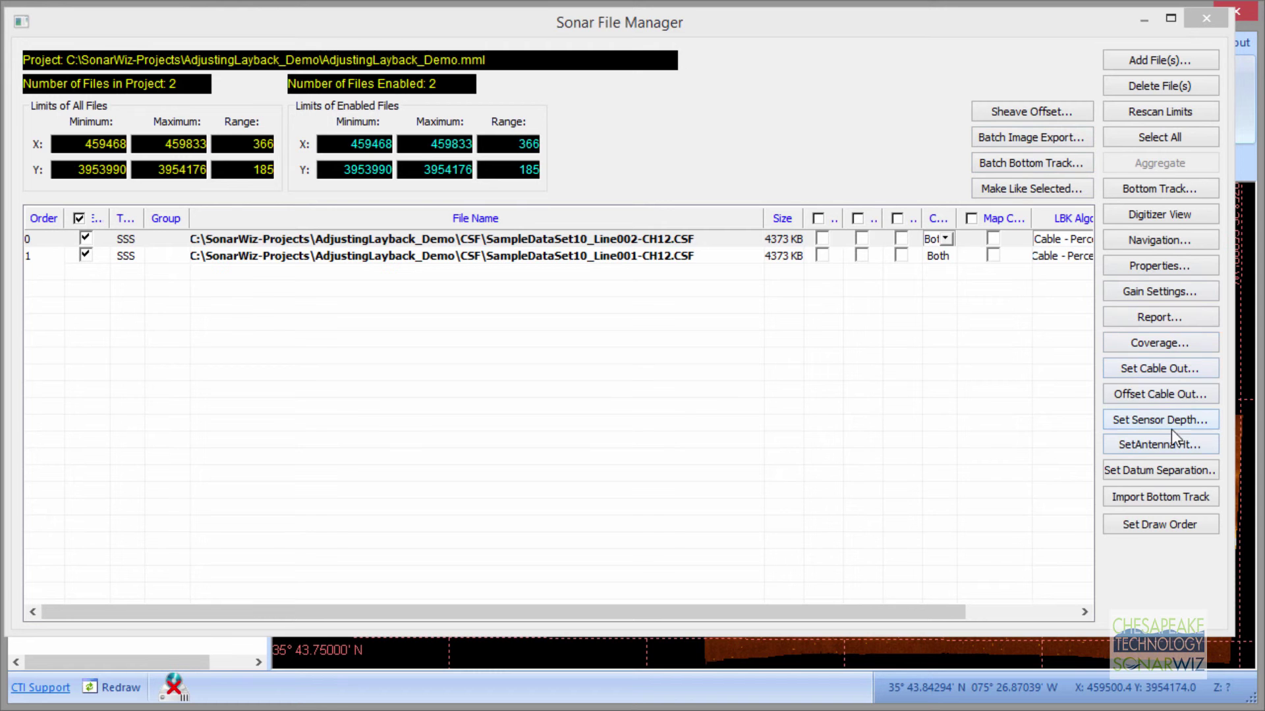
# Step: Set the cable out to 15 meters for both sidescan files and close the Sonar File Manager
pyautogui.click(1157, 372)
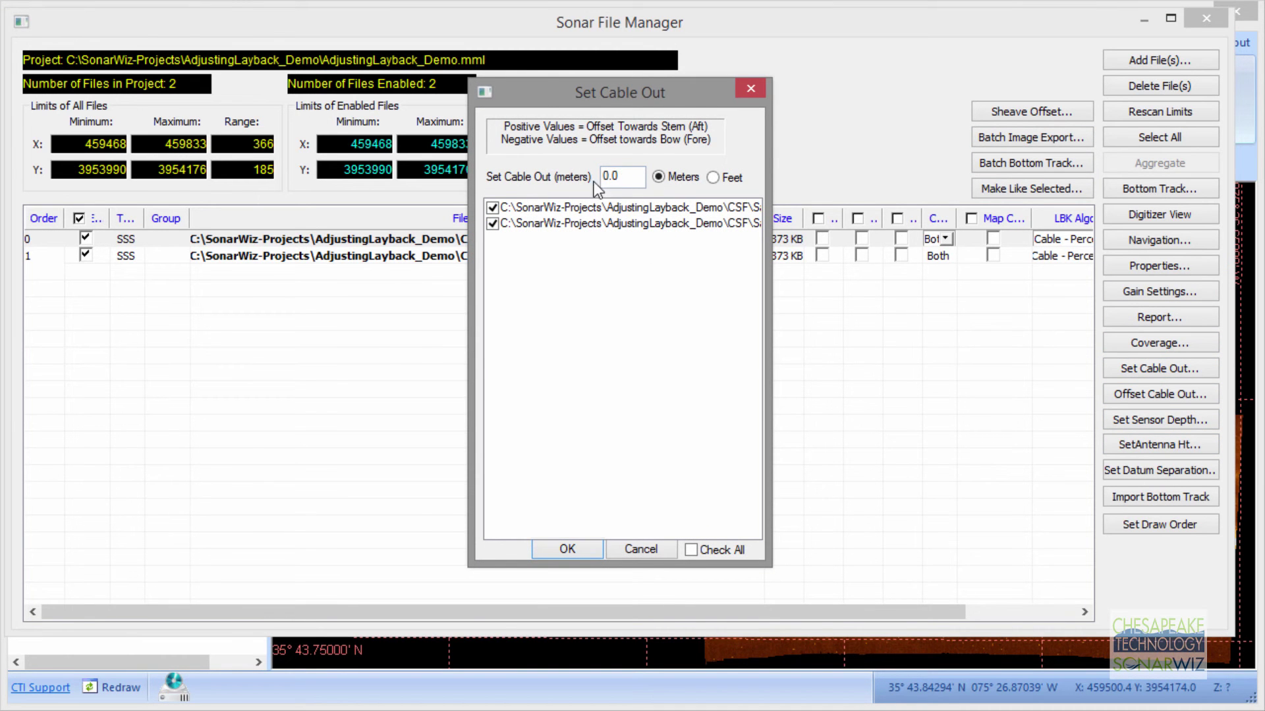
pyautogui.doubleClick(613, 177)
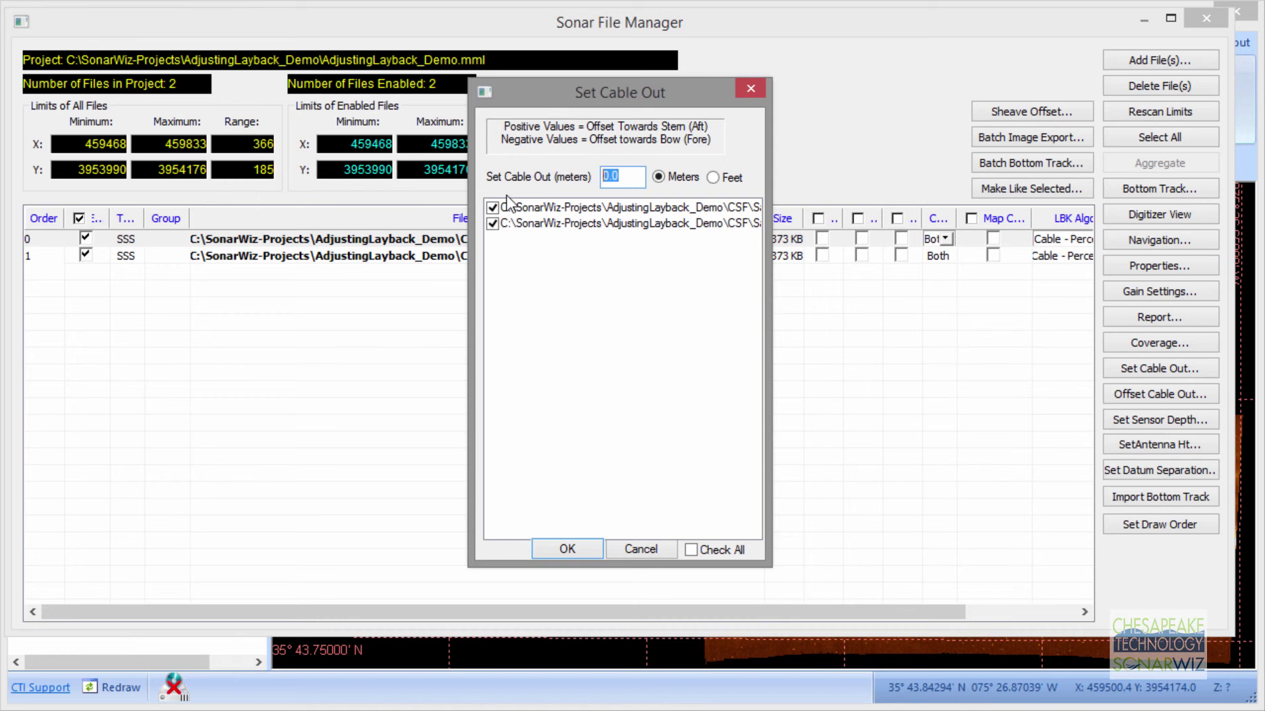
pyautogui.write('15')
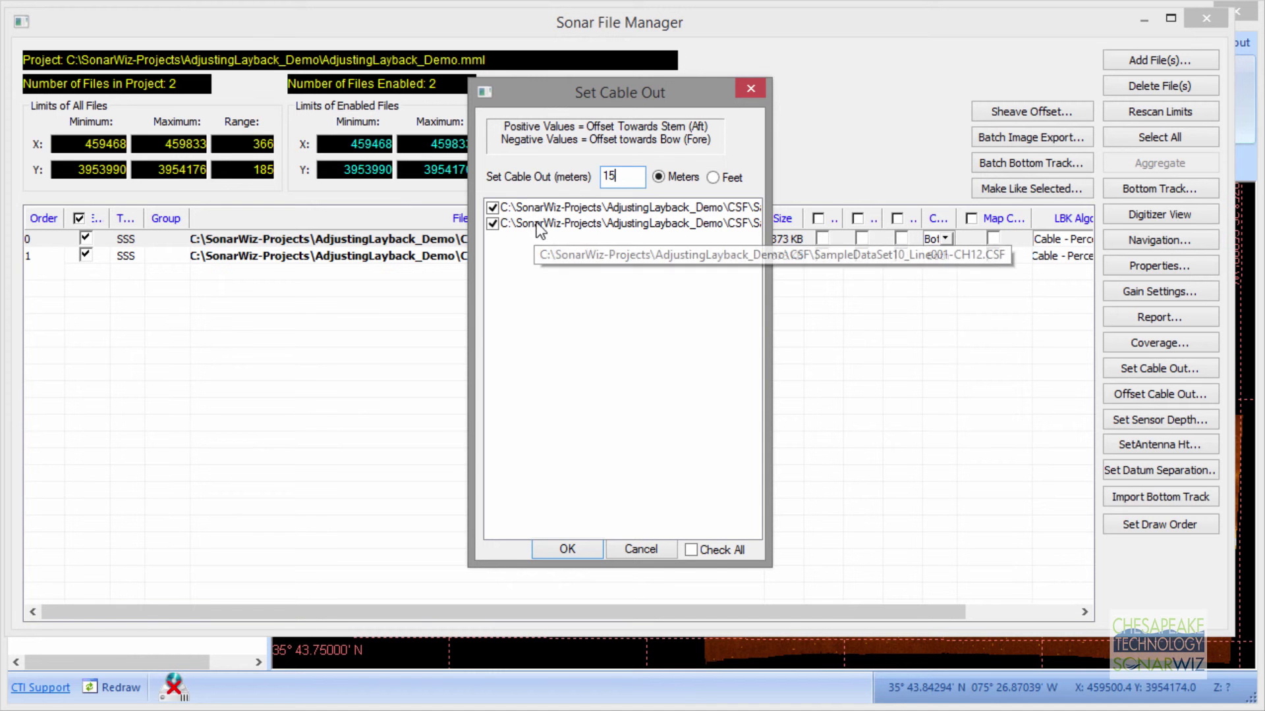
pyautogui.click(577, 542)
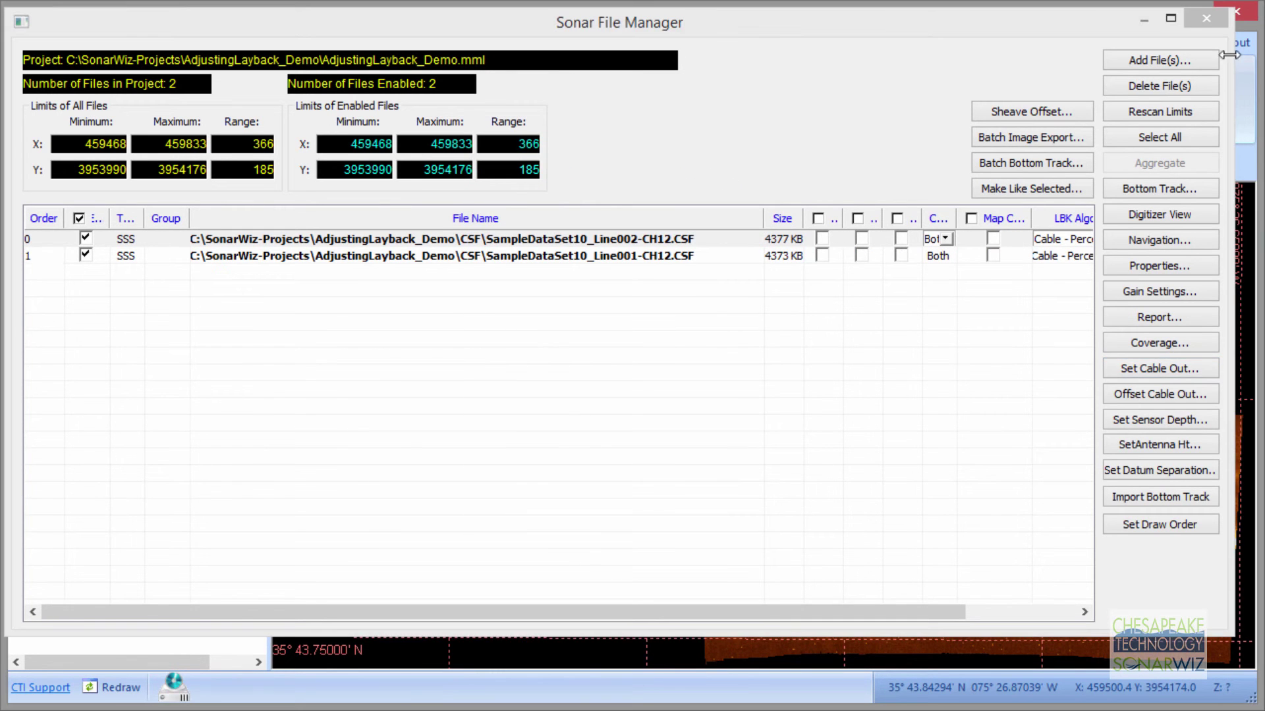
pyautogui.click(1212, 21)
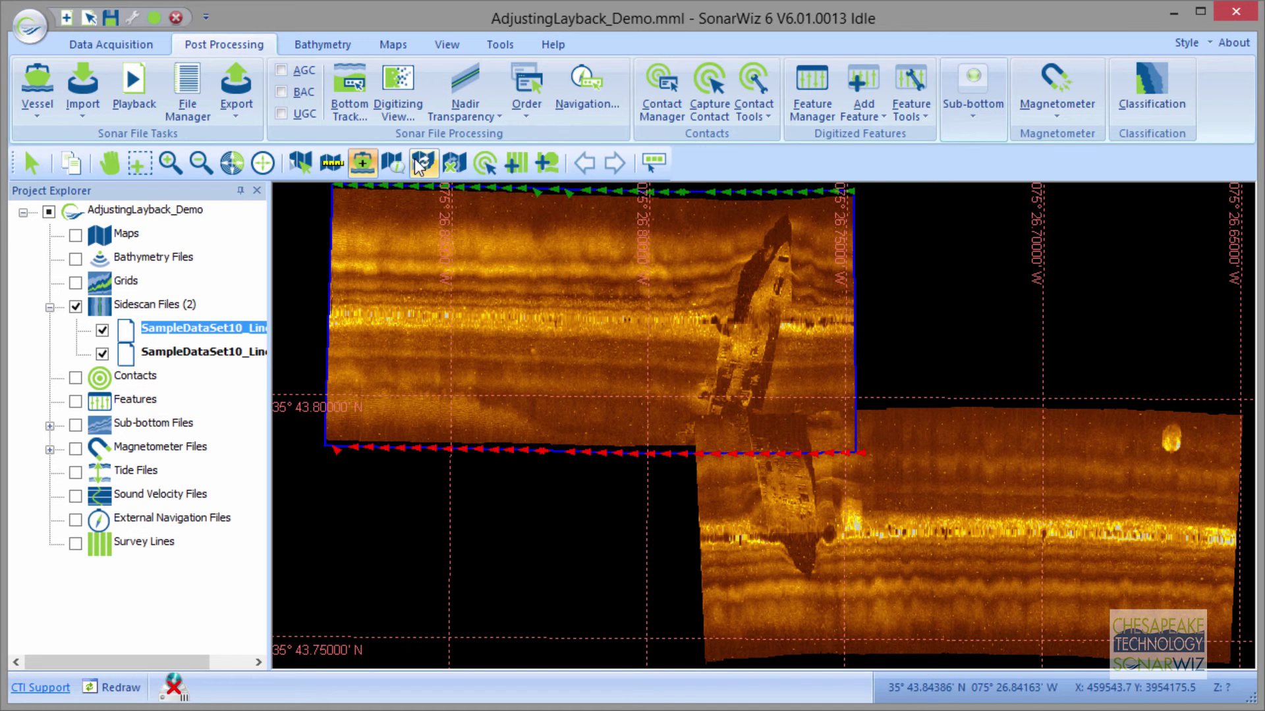
# Step: Measure the remaining east-west offset between the wreck's images in the two lines, and clear the measurement
pyautogui.click(263, 164)
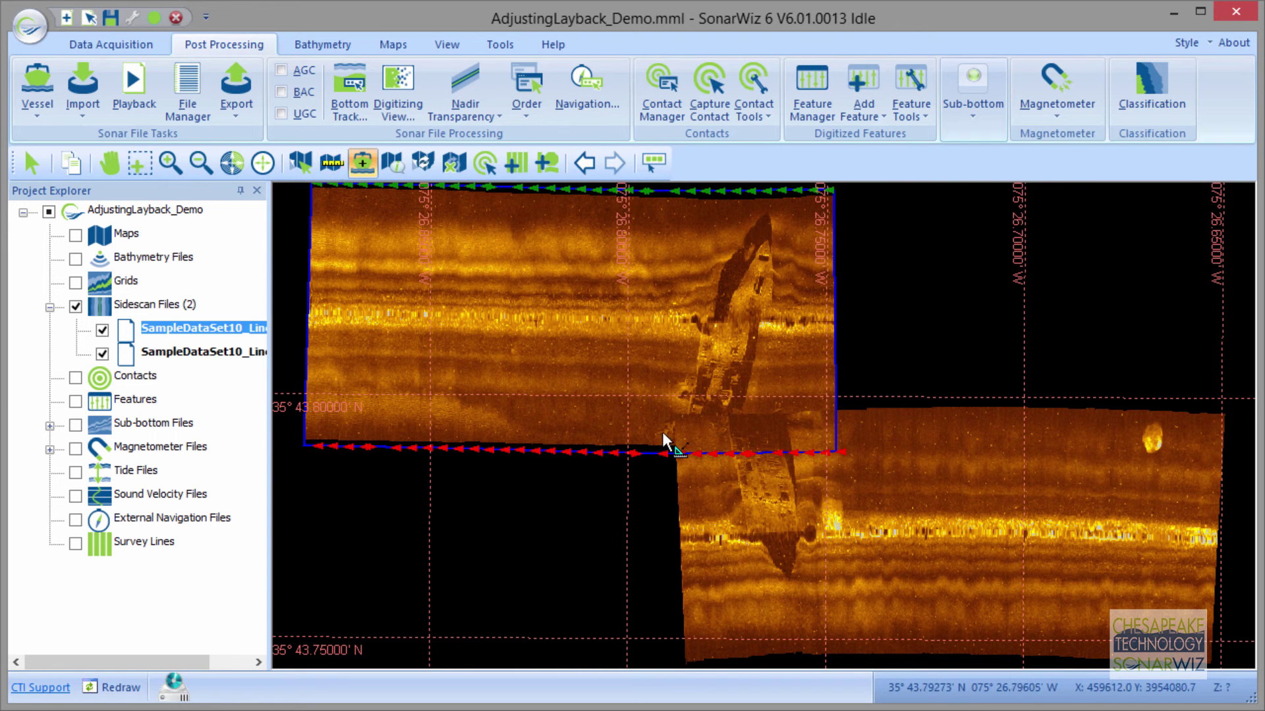
pyautogui.moveTo(686, 413); pyautogui.dragTo(729, 424)
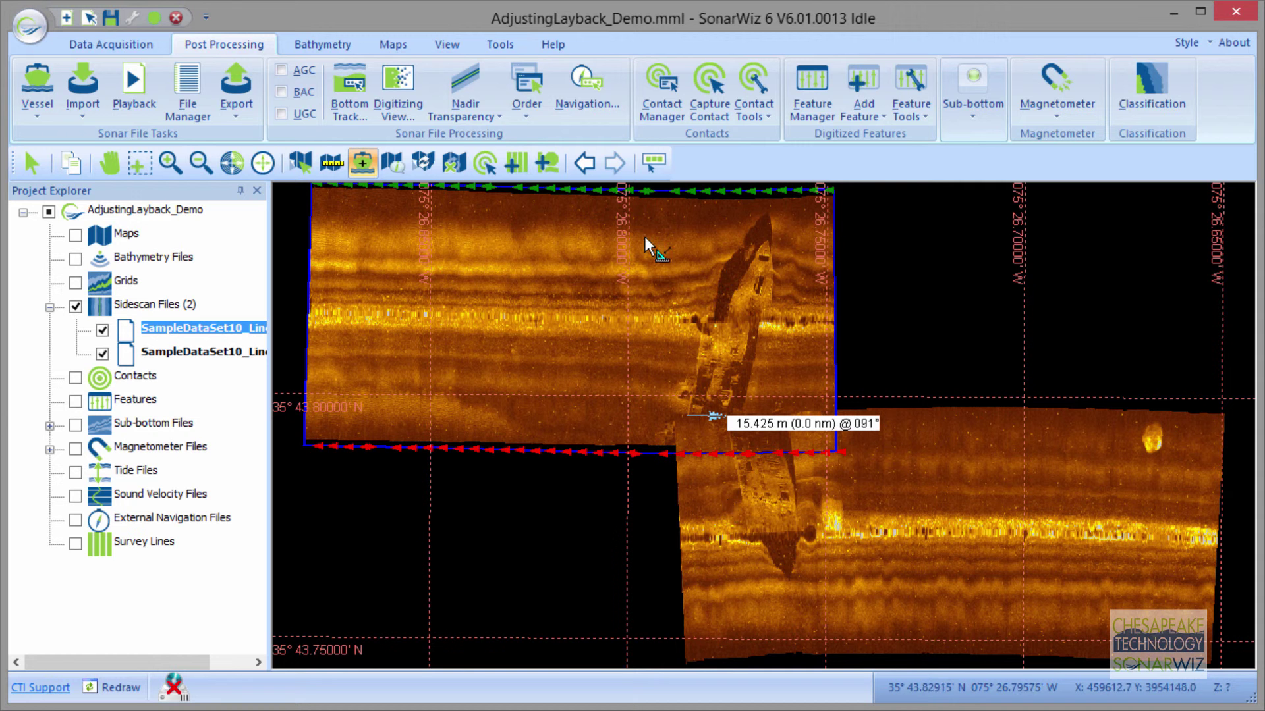
pyautogui.click(478, 220)
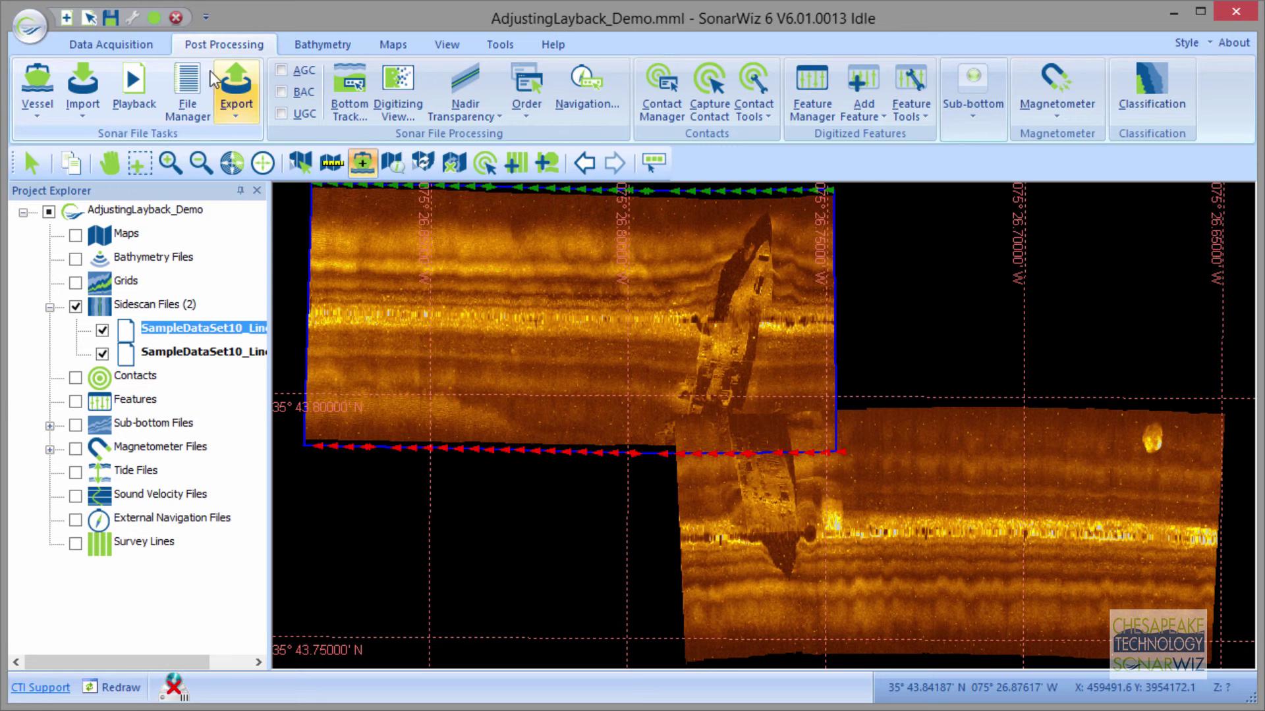
# Step: Reopen the Sonar File Manager and set the cable out to 22 meters for both sidescan files
pyautogui.click(186, 97)
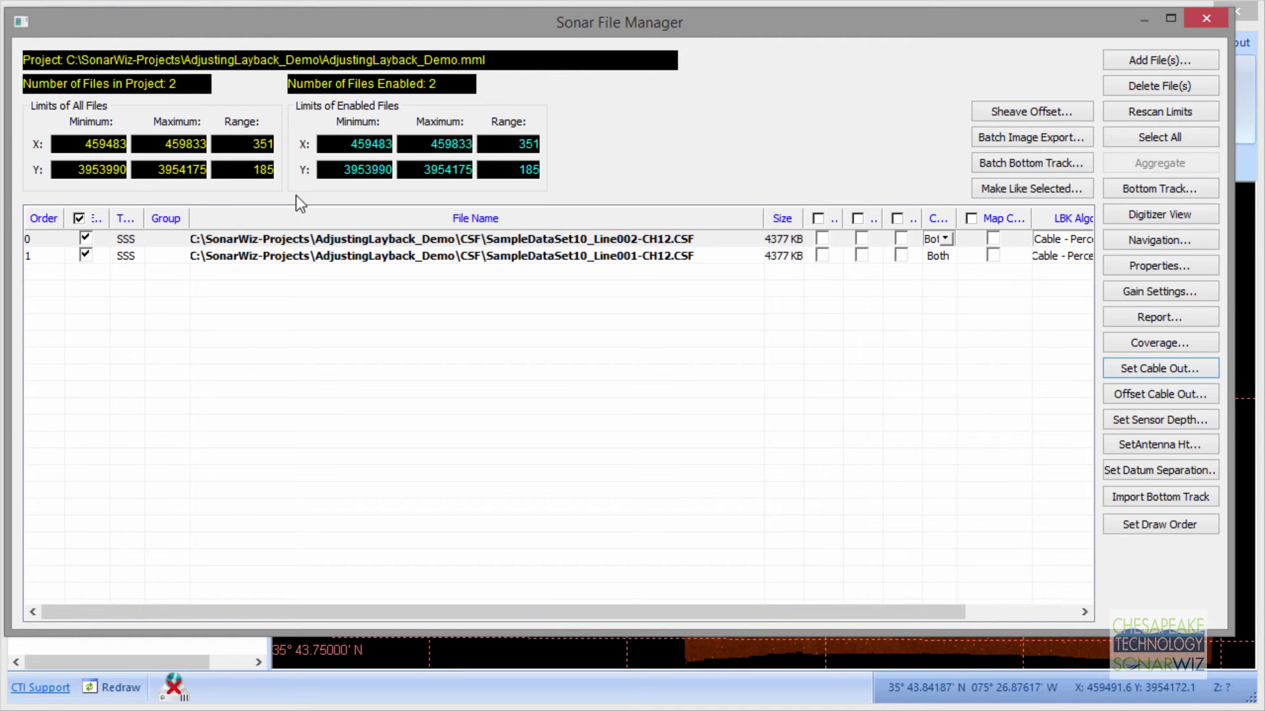
pyautogui.click(1149, 369)
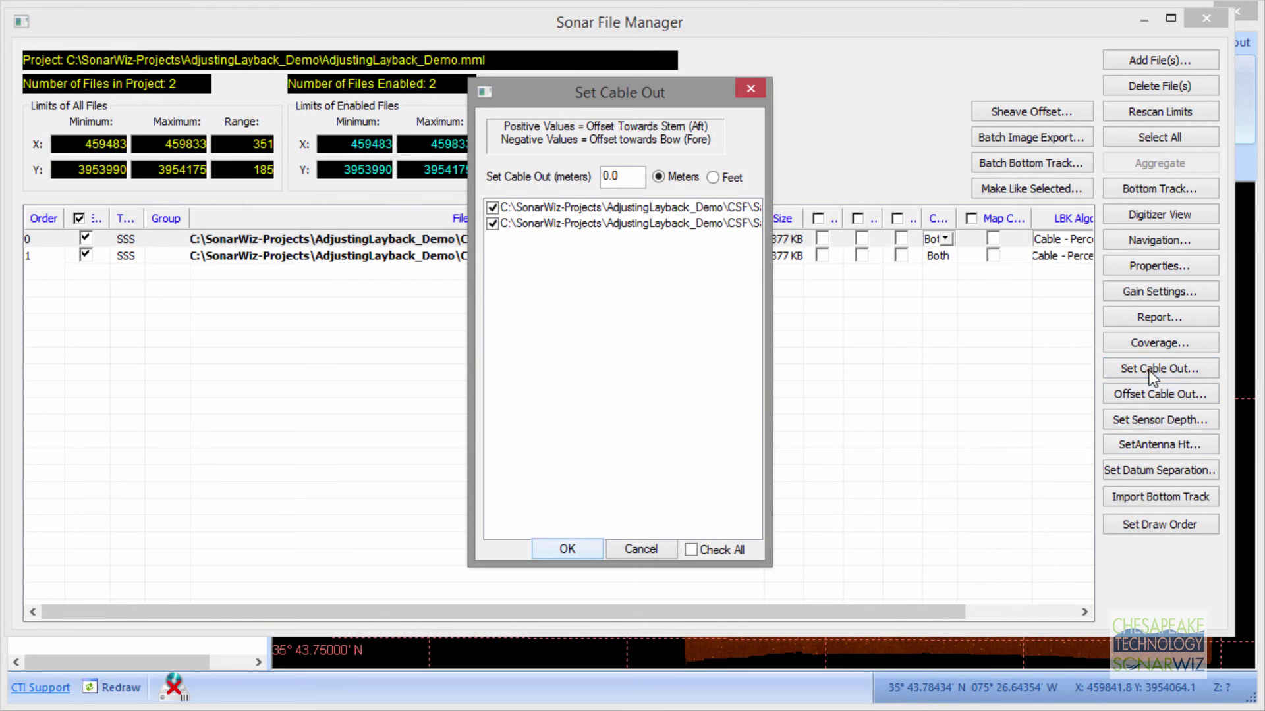
pyautogui.moveTo(639, 177); pyautogui.dragTo(599, 177)
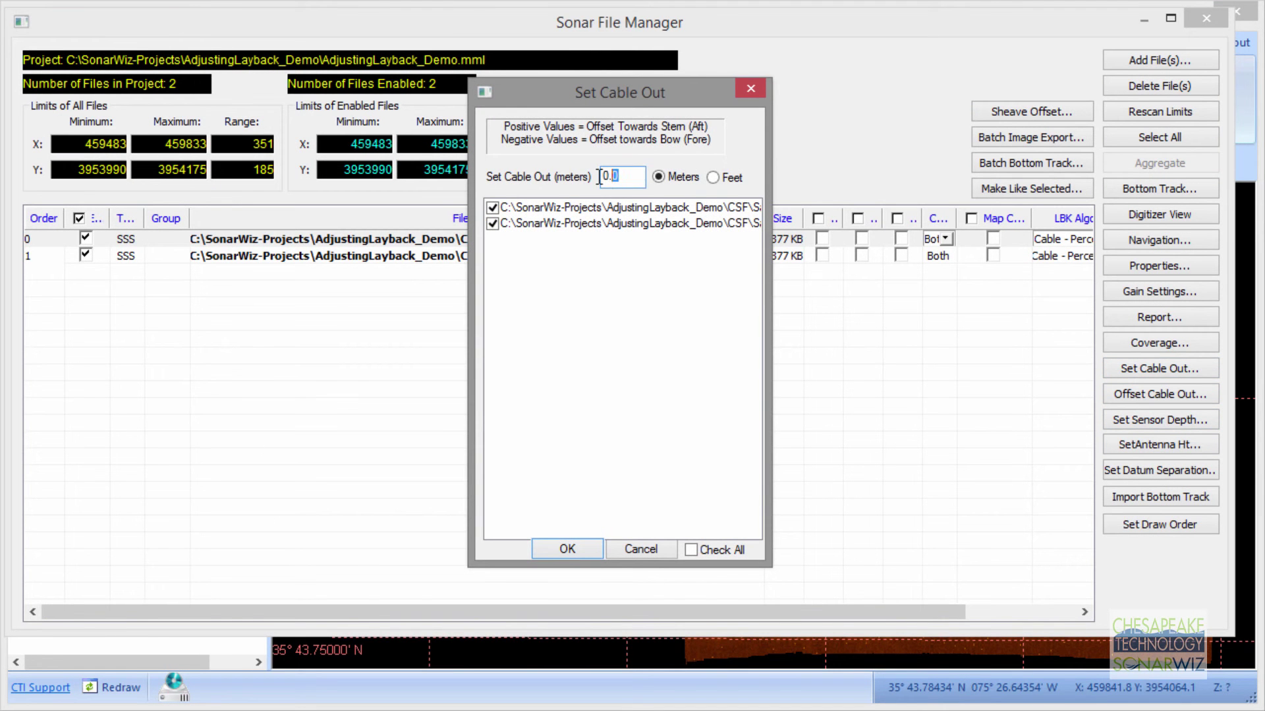
pyautogui.write('22')
pyautogui.click(577, 548)
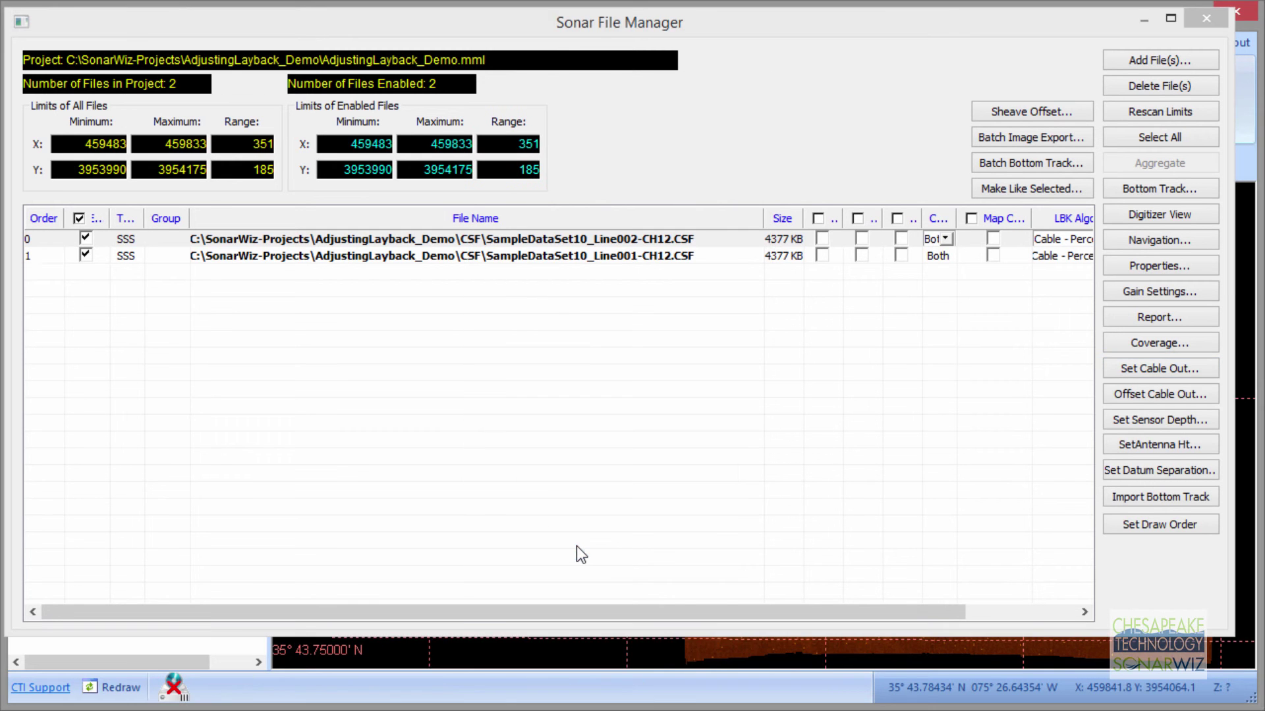
# Step: Close the Sonar File Manager and measure the remaining east-west offset between the wreck's images in the two lines
pyautogui.click(1198, 22)
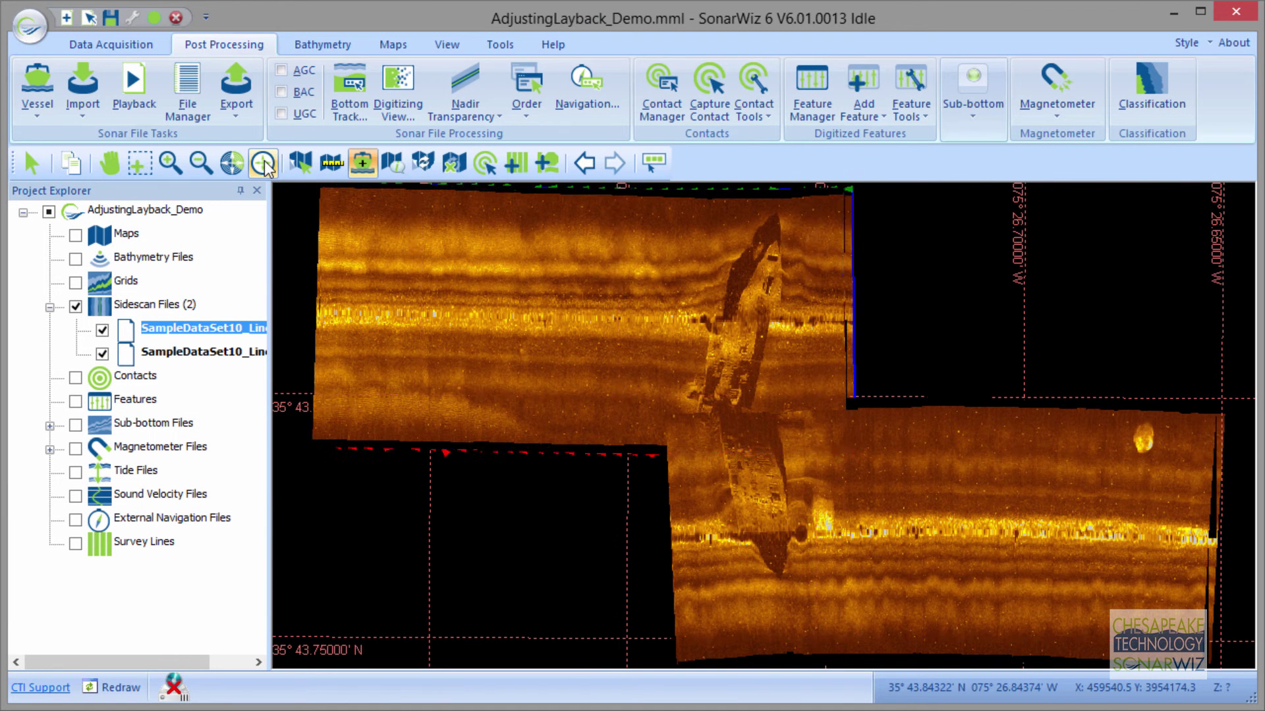
pyautogui.click(298, 166)
pyautogui.click(701, 434)
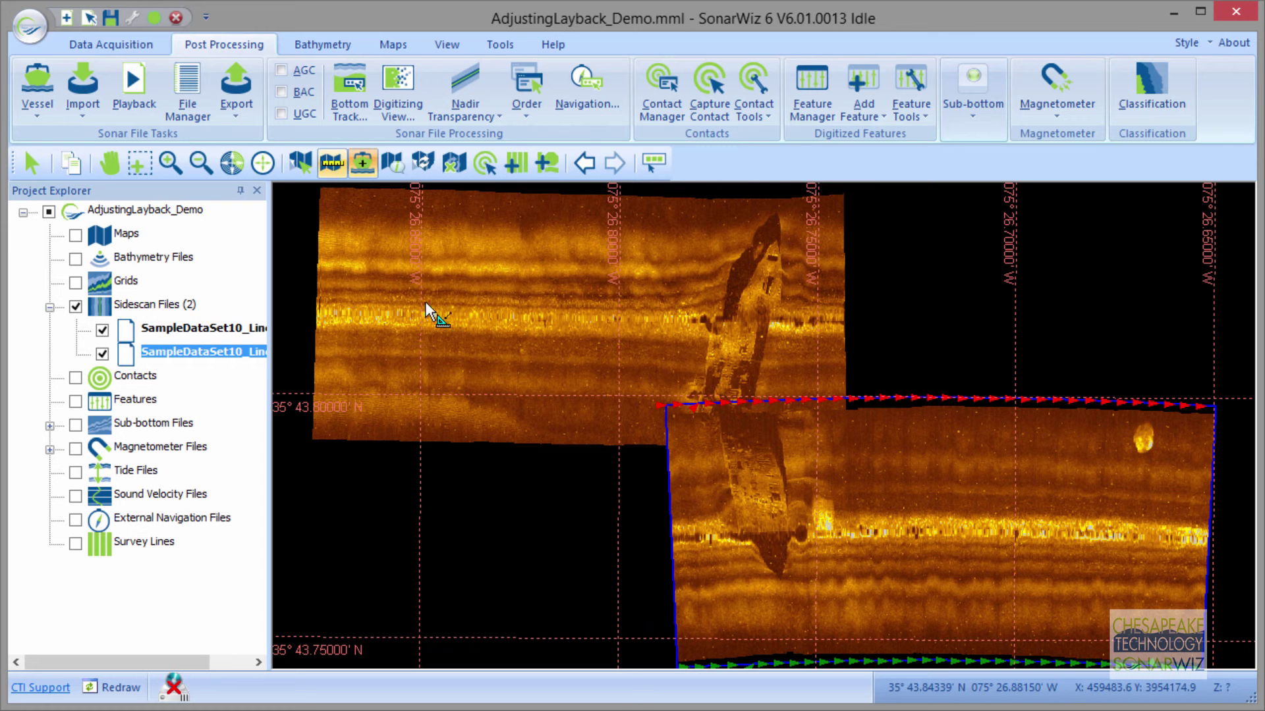
pyautogui.moveTo(698, 409); pyautogui.dragTo(721, 411)
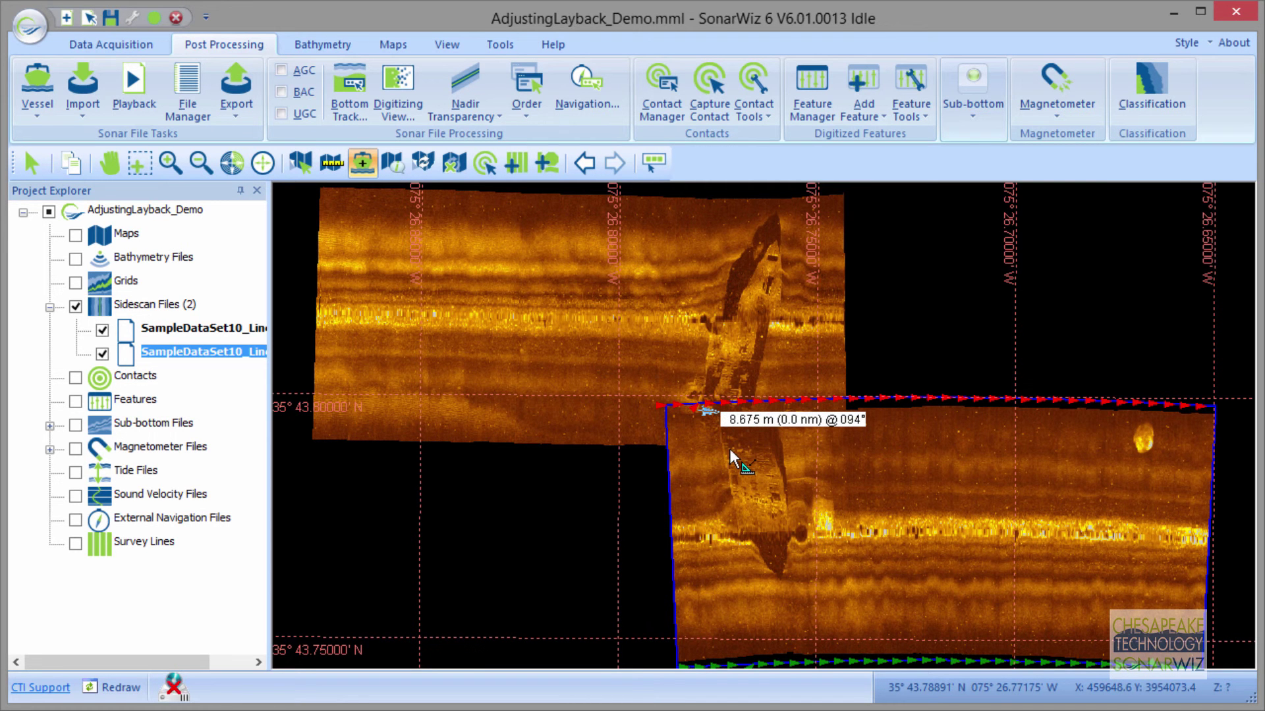
pyautogui.moveTo(726, 450); pyautogui.dragTo(725, 449)
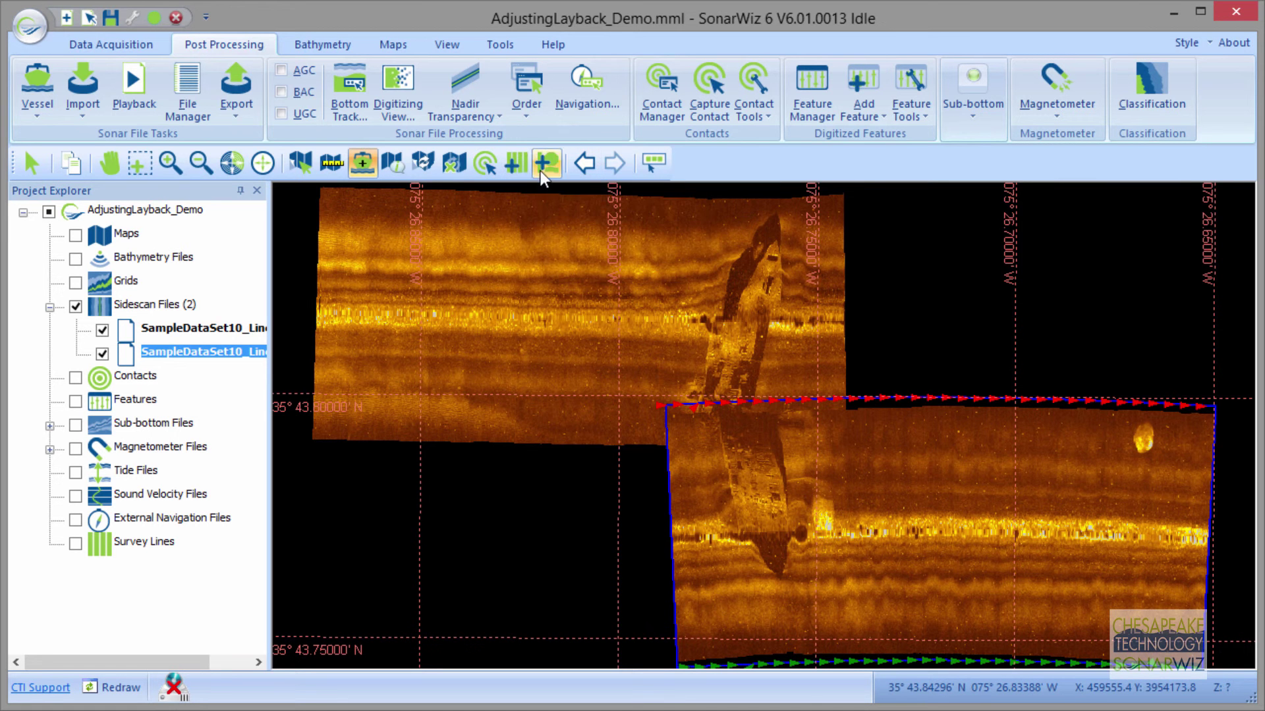
pyautogui.click(425, 163)
pyautogui.moveTo(702, 409); pyautogui.dragTo(717, 410)
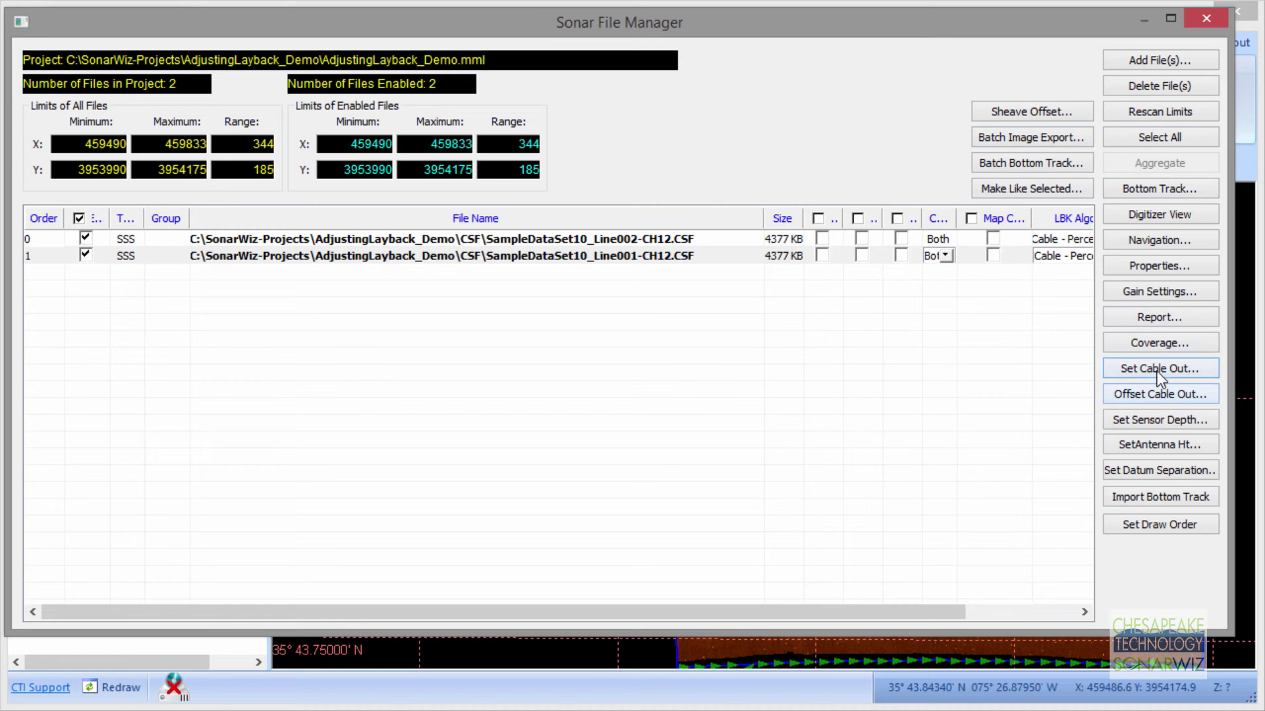
# Step: Set the cable out to 25 meters for both sidescan files and close the Sonar File Manager
pyautogui.click(1159, 369)
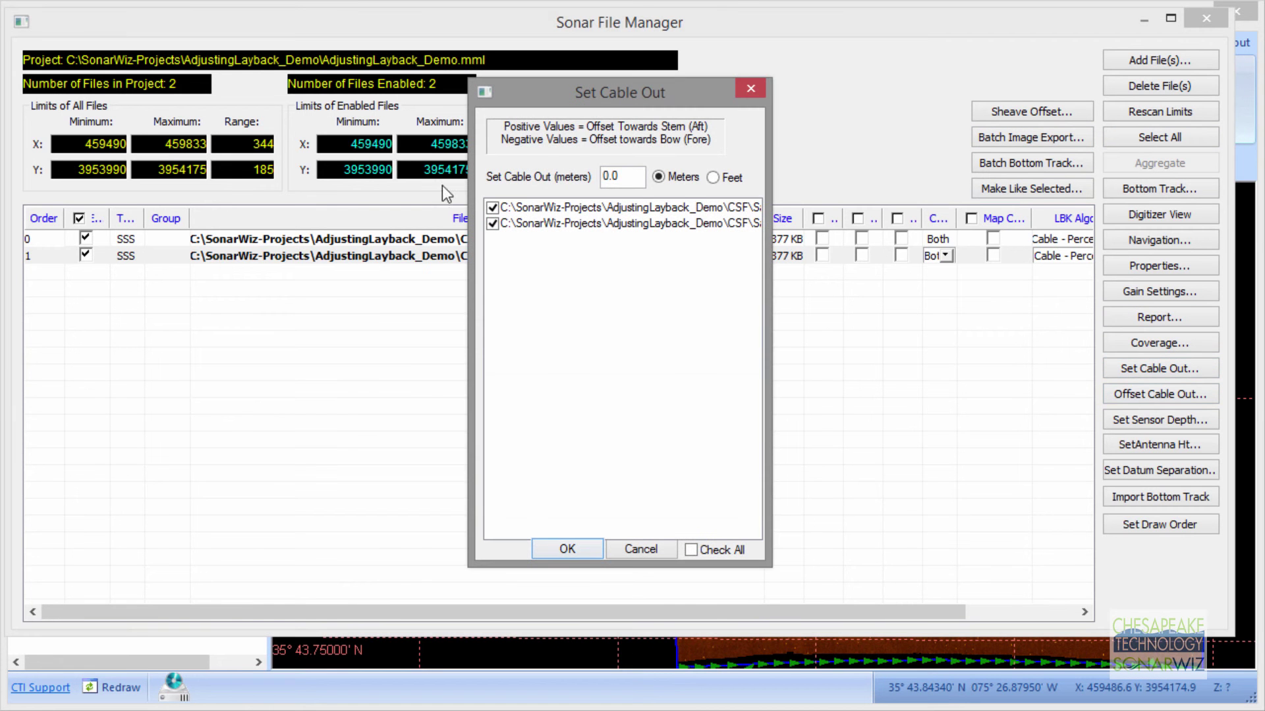
pyautogui.moveTo(623, 173); pyautogui.dragTo(573, 187)
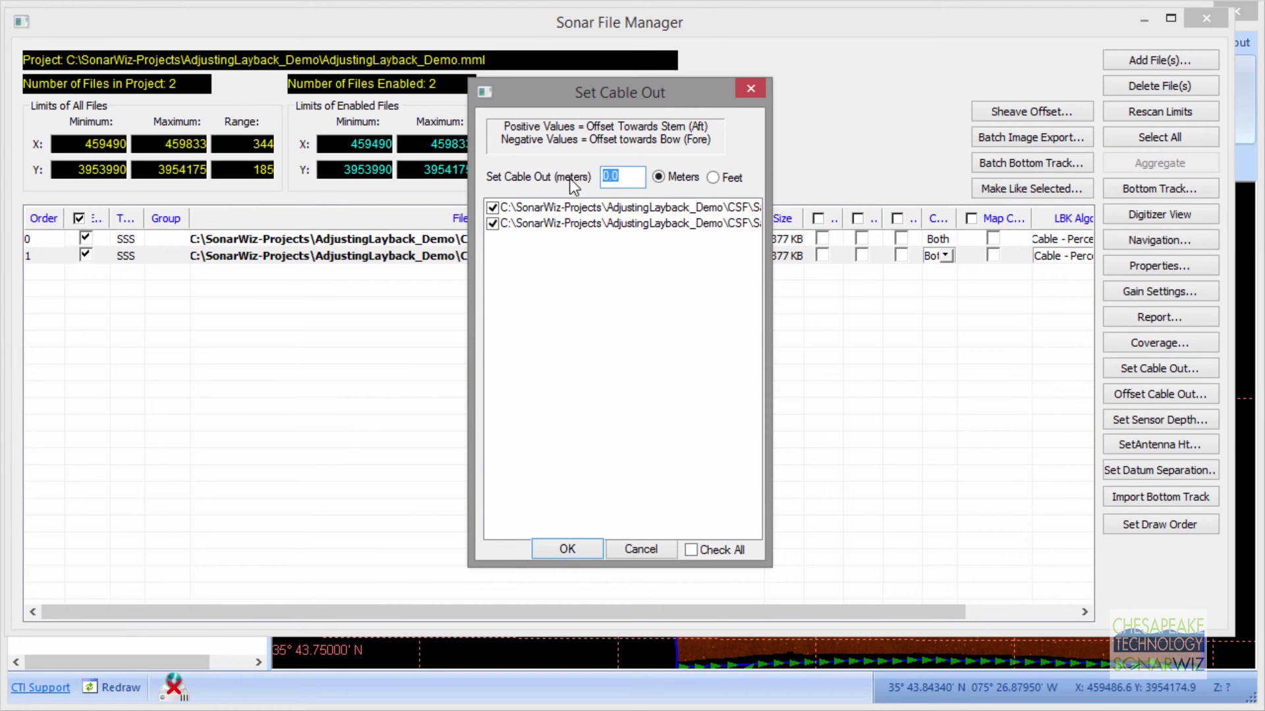
pyautogui.write('25')
pyautogui.click(568, 549)
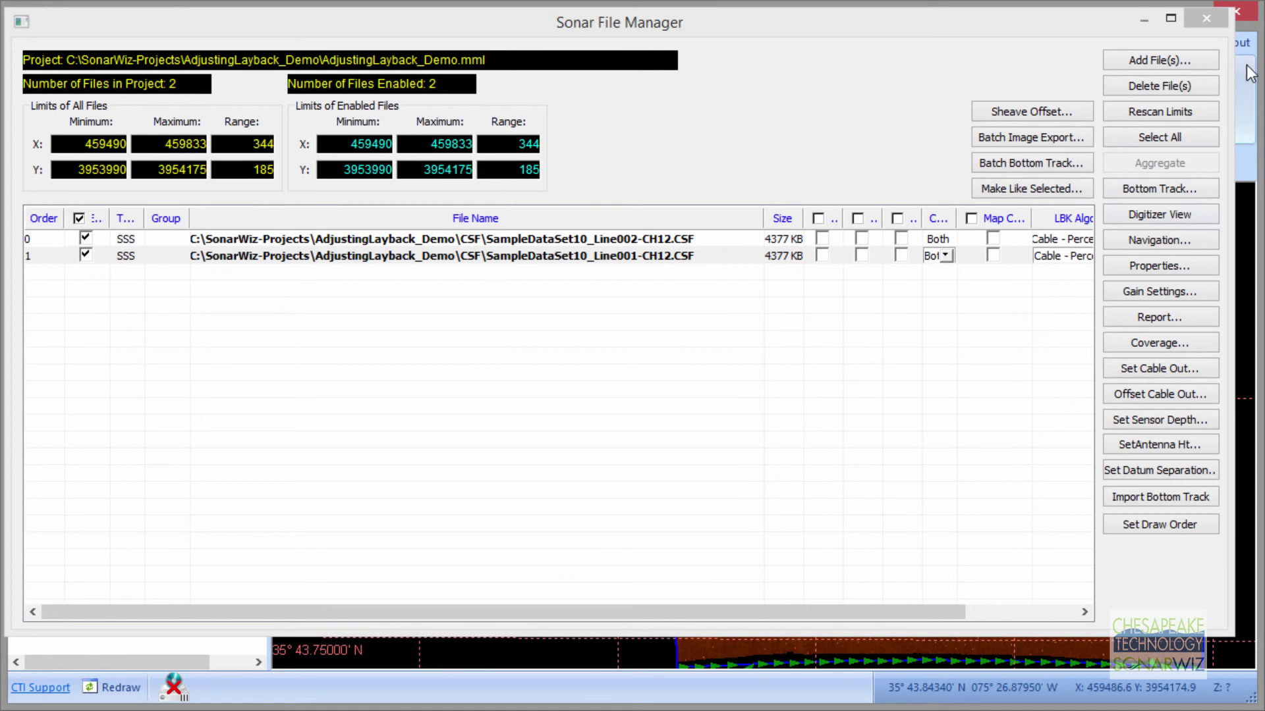
pyautogui.click(1211, 22)
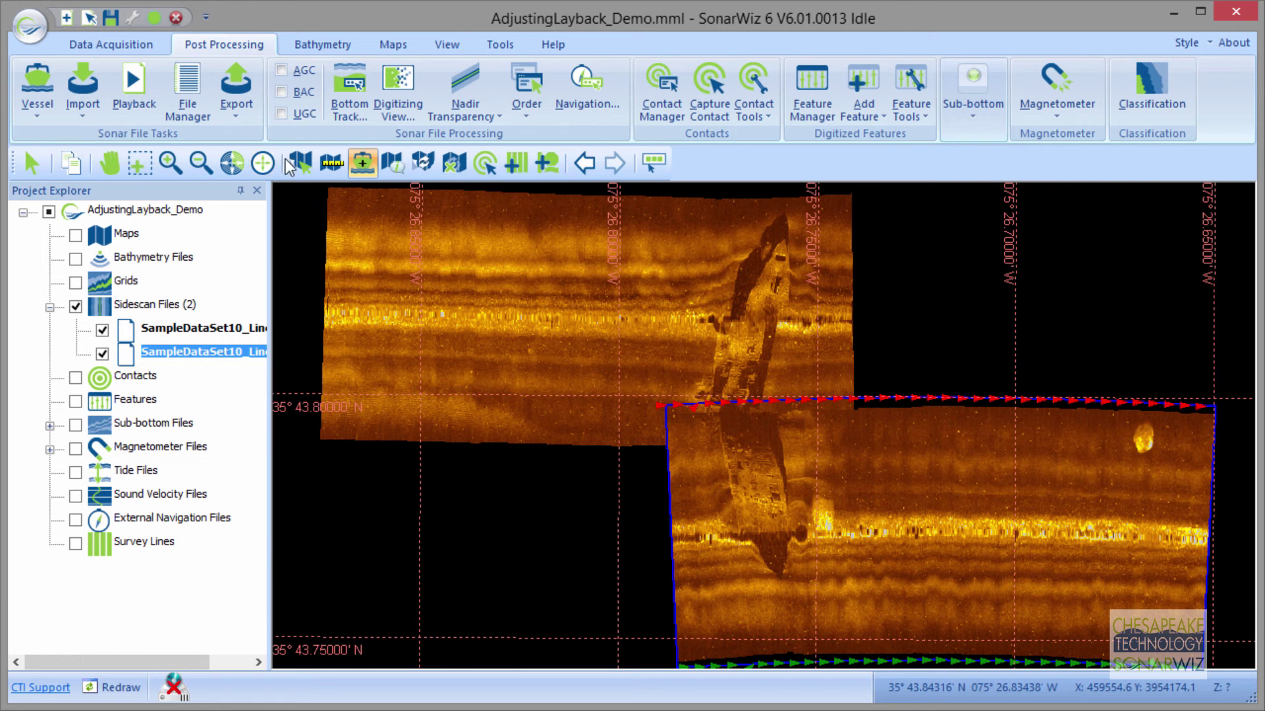
# Step: Check the wreck's remaining offset between the lines, and review the file properties of SampleDataSet10_Line002
pyautogui.click(423, 164)
pyautogui.moveTo(711, 405); pyautogui.dragTo(718, 417)
pyautogui.click(480, 372)
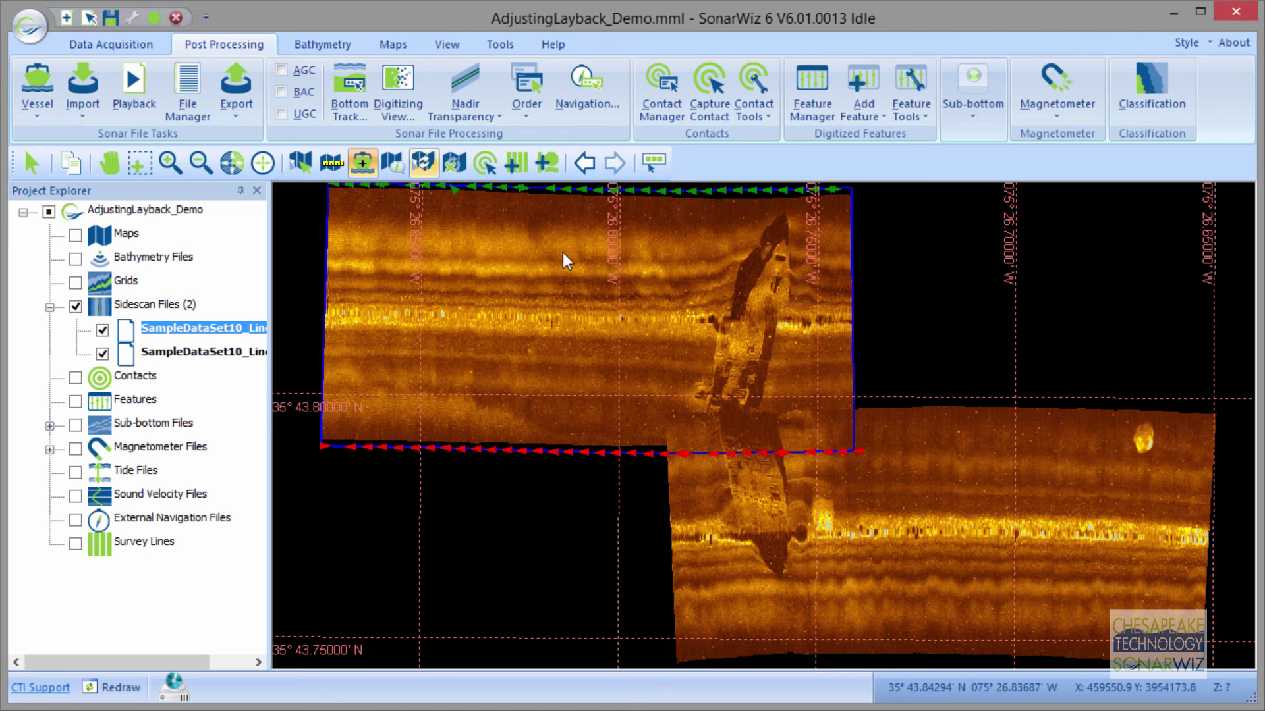
pyautogui.rightClick(600, 362)
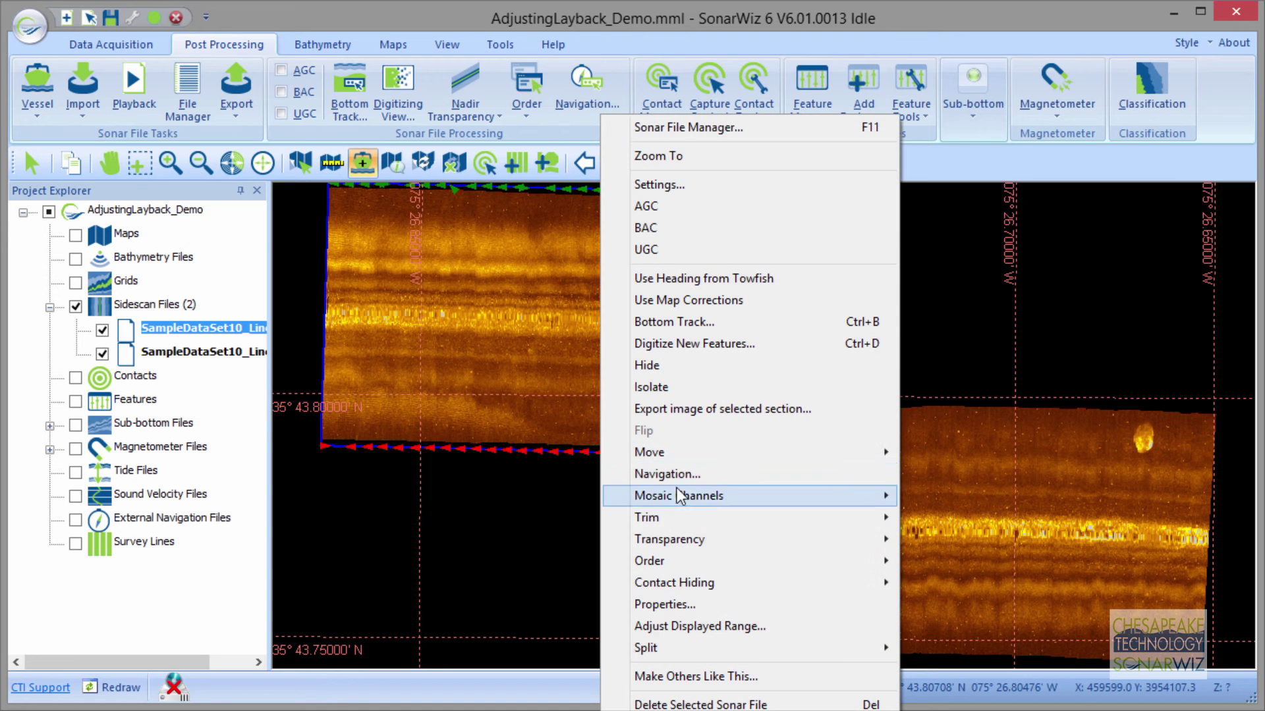
pyautogui.click(666, 606)
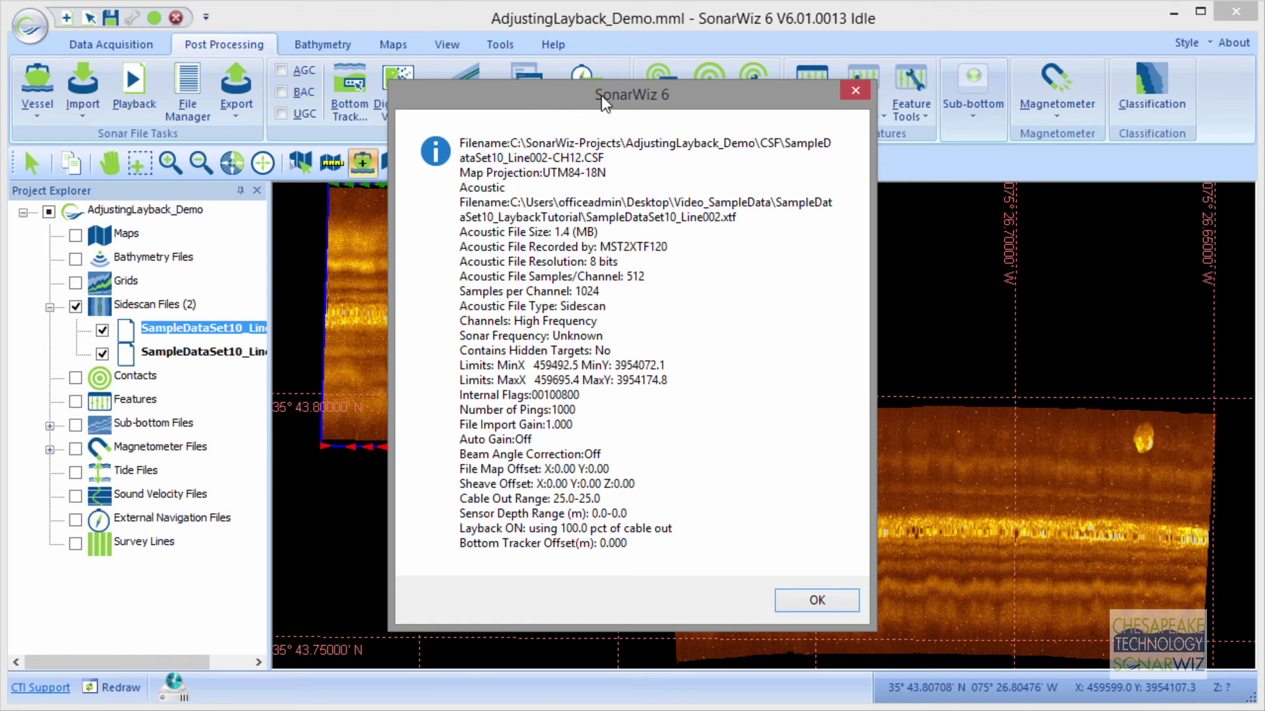
pyautogui.moveTo(602, 96); pyautogui.dragTo(912, 51)
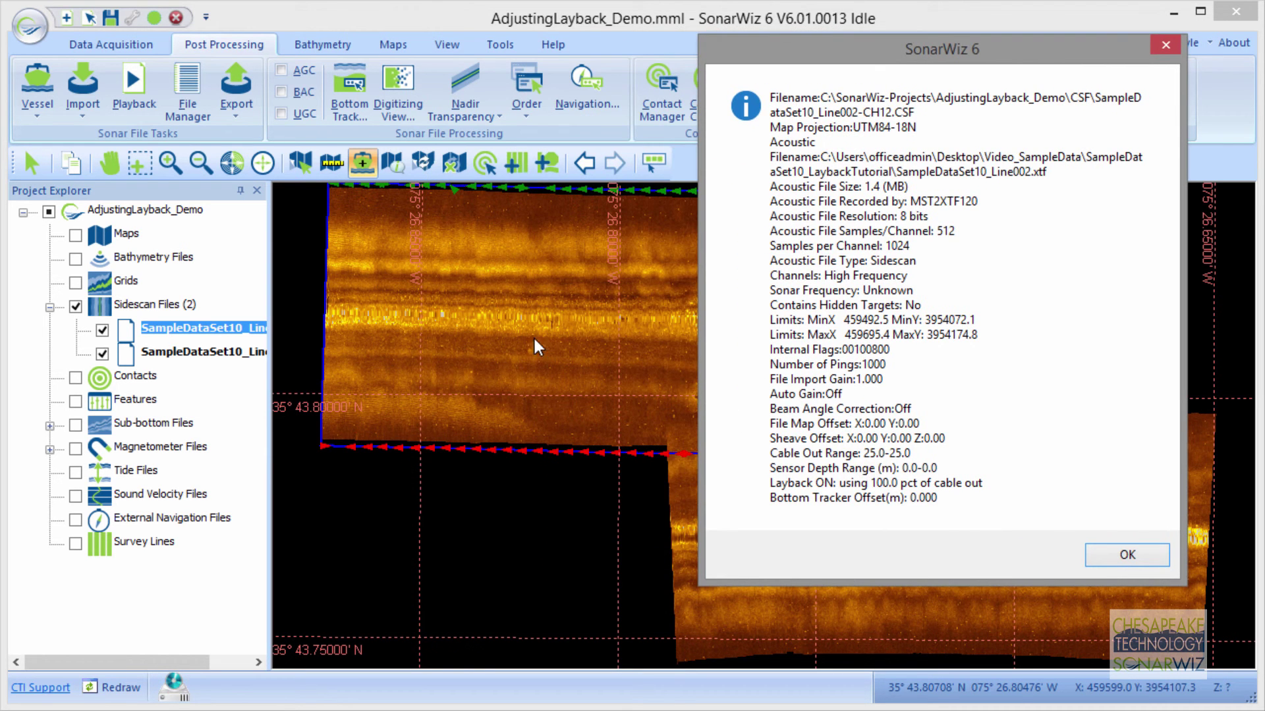
pyautogui.click(1126, 555)
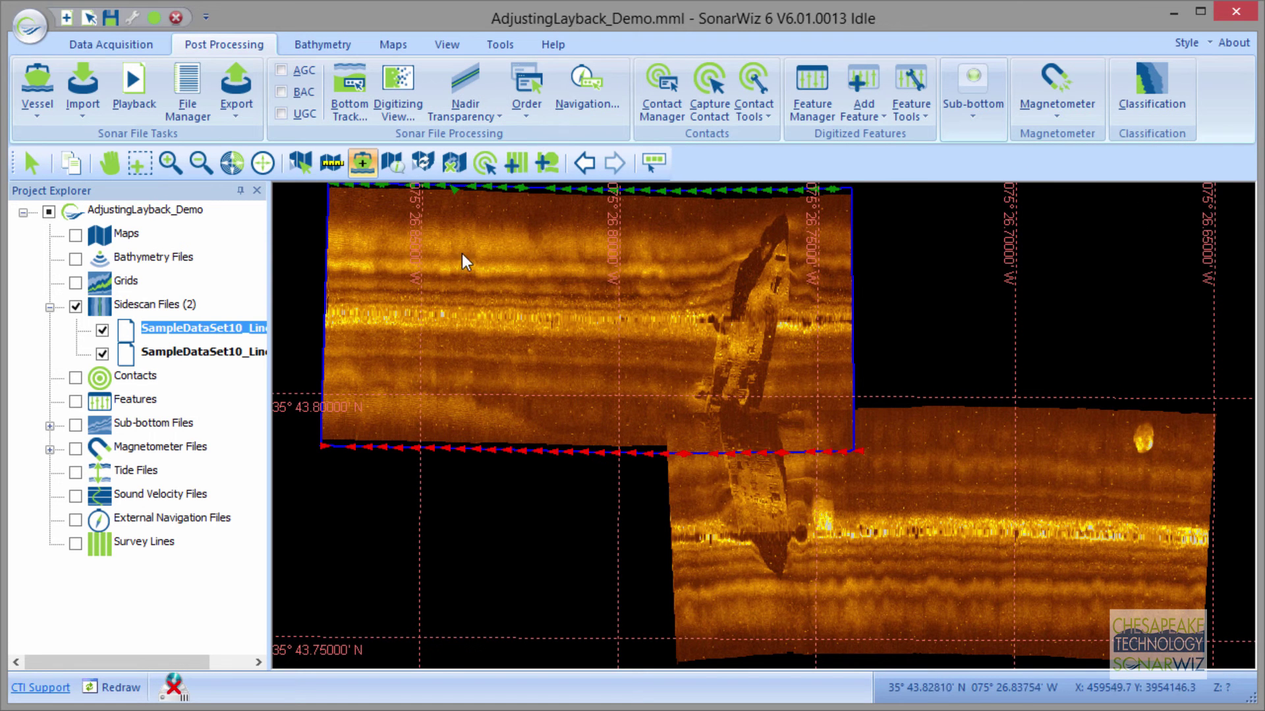
# Step: Reopen the Sonar File Manager, set the cable out to 20 meters for both sidescan files, and close the manager
pyautogui.click(198, 104)
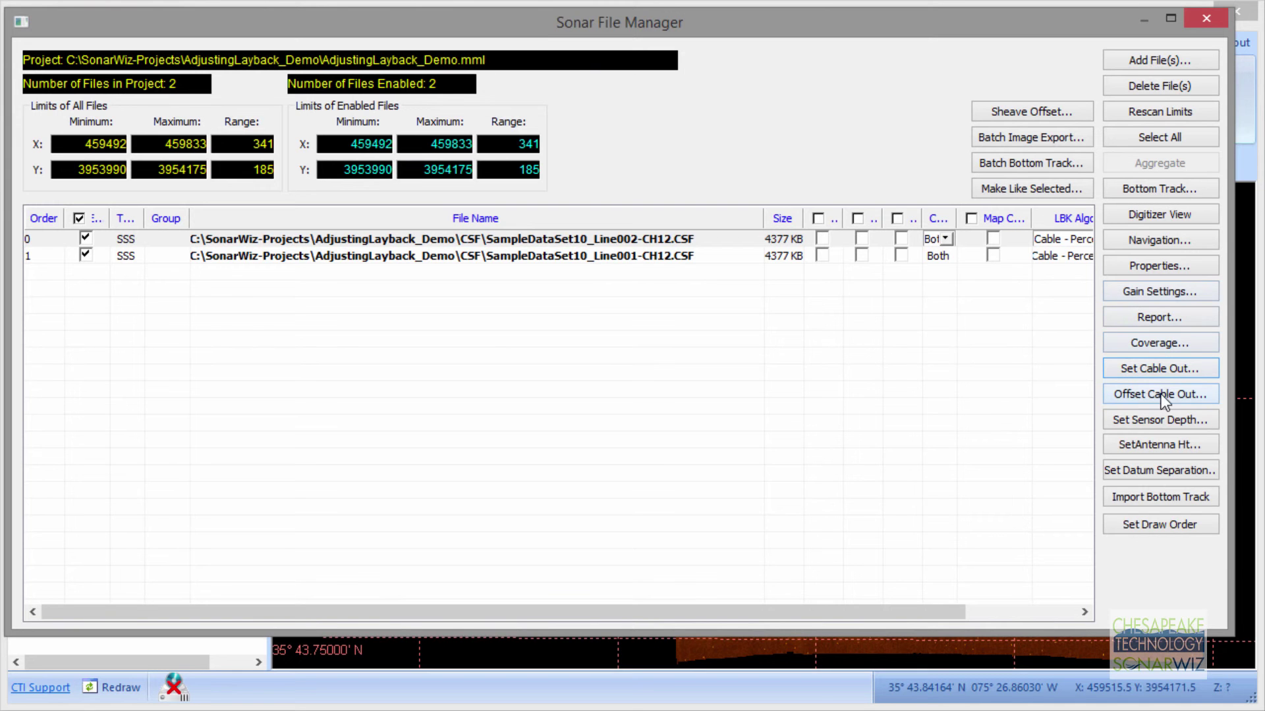
pyautogui.click(1162, 369)
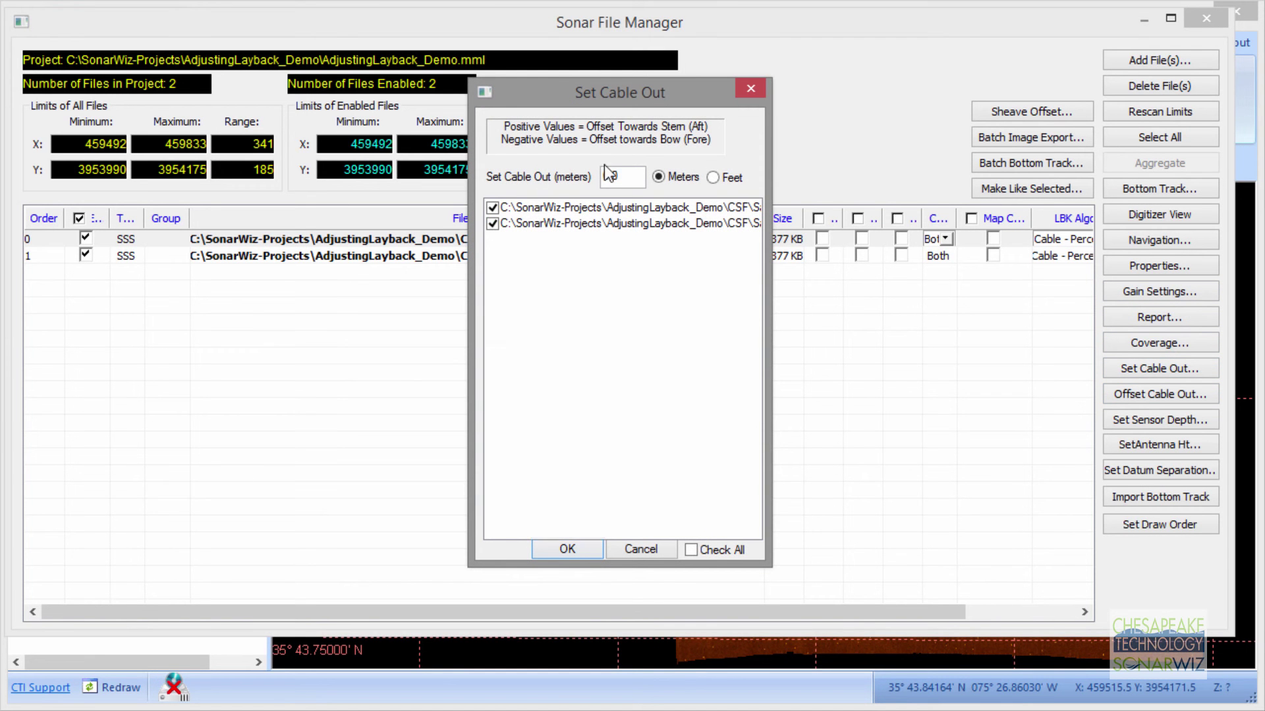
pyautogui.moveTo(632, 176); pyautogui.dragTo(598, 178)
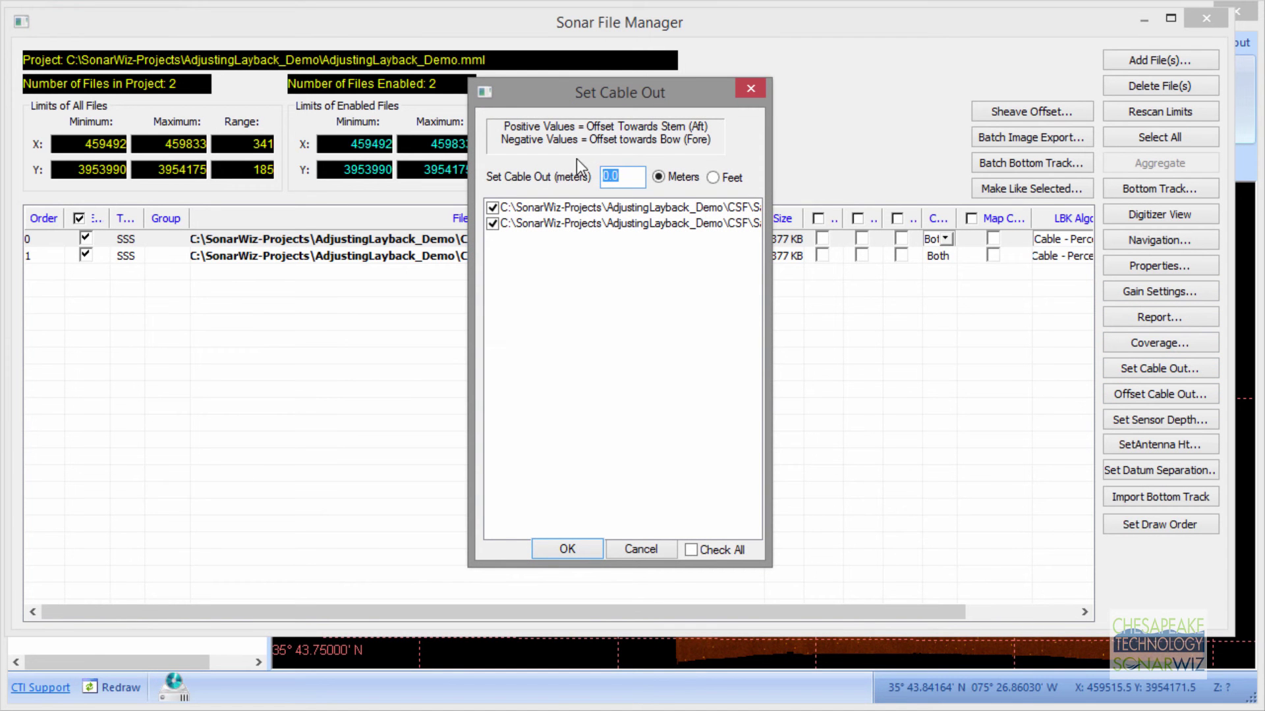
pyautogui.write('20')
pyautogui.click(568, 548)
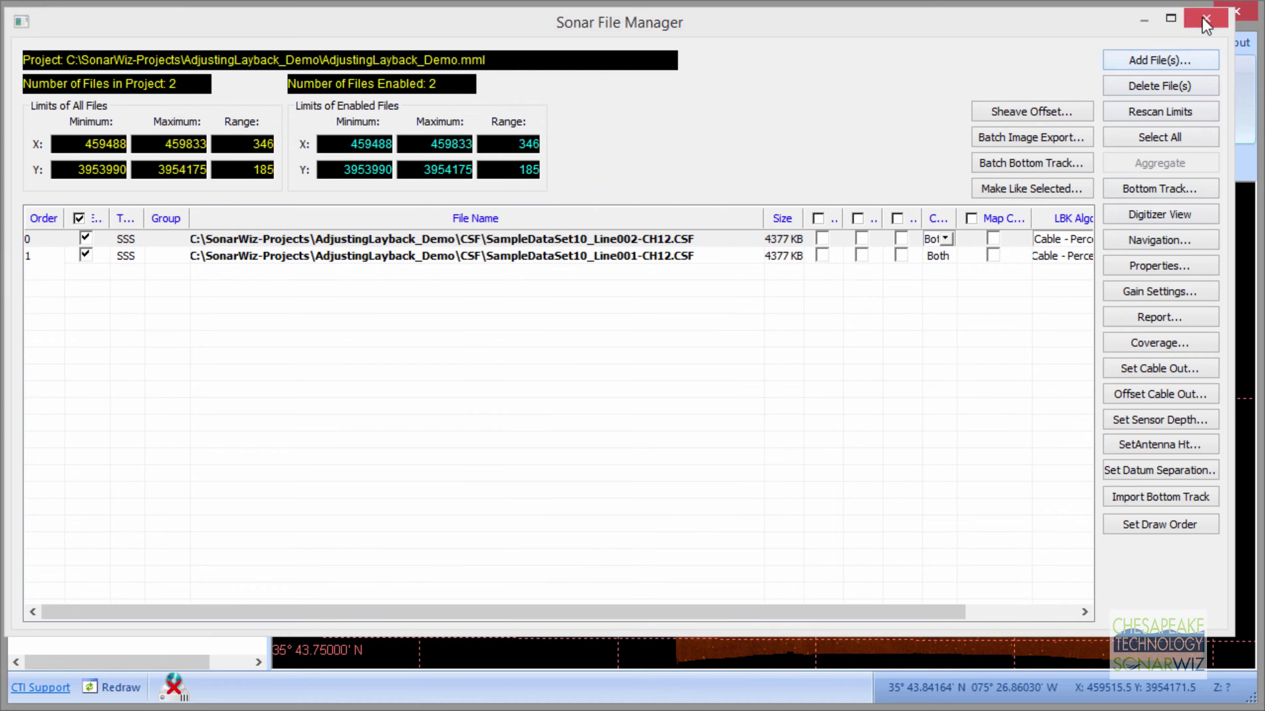
pyautogui.click(1207, 18)
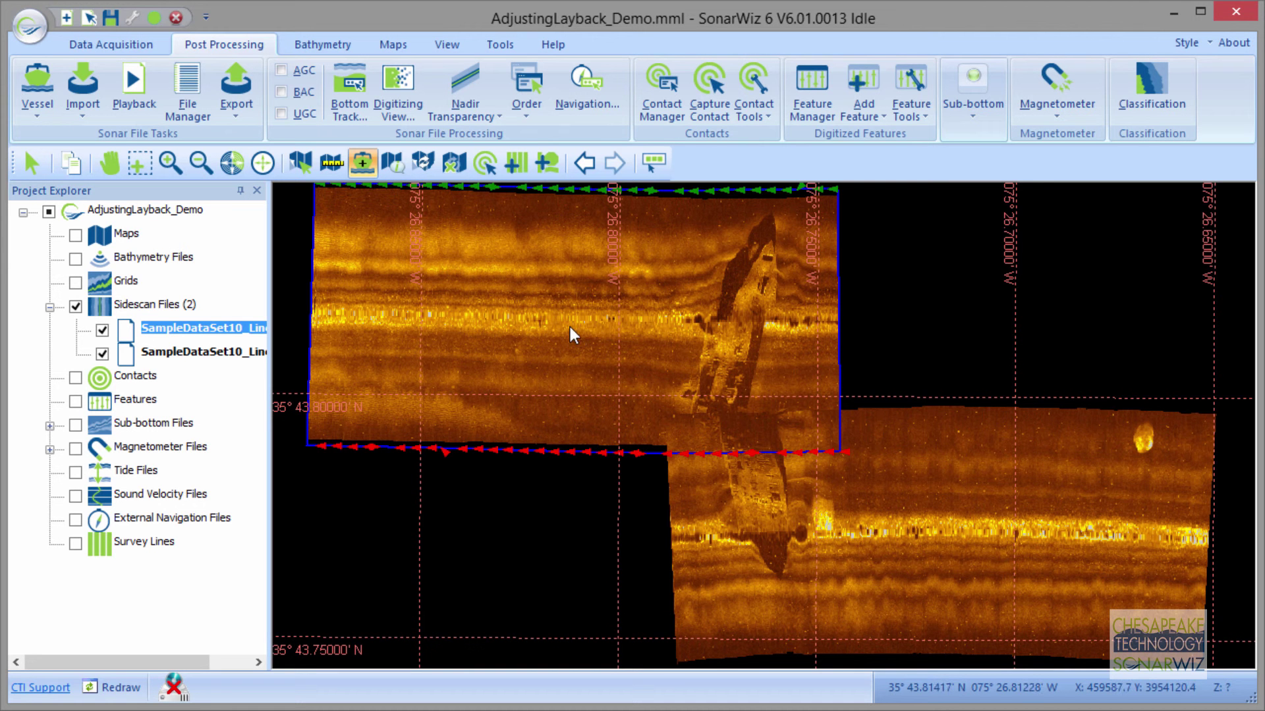
# Step: Open the Sheave Offset settings for both sidescan files from the Sonar File Manager
pyautogui.rightClick(576, 366)
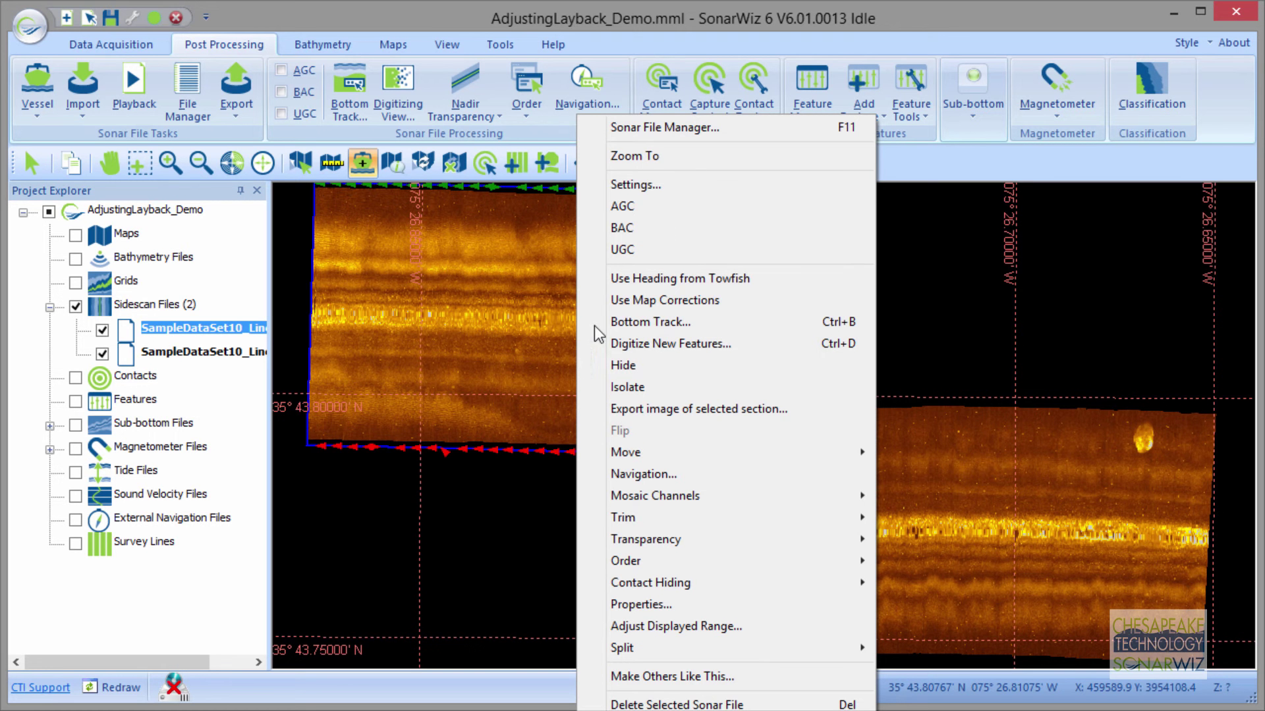
pyautogui.click(194, 100)
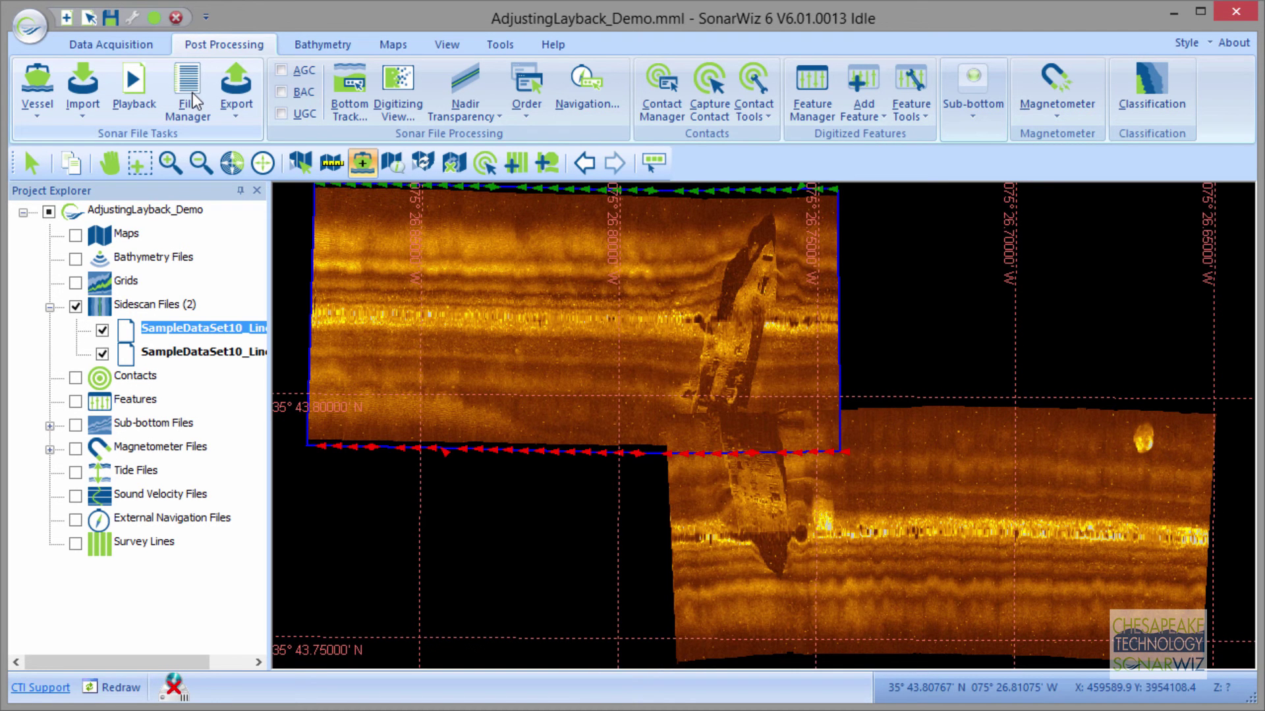
pyautogui.click(192, 97)
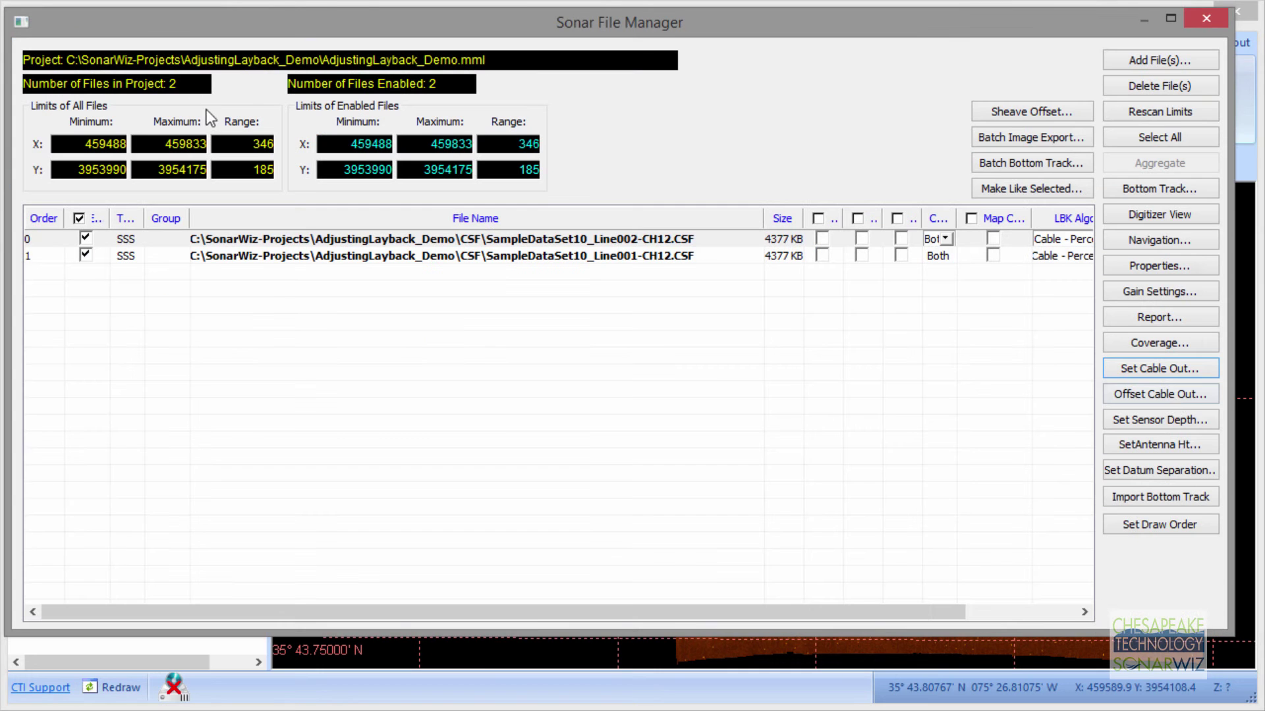
pyautogui.click(1031, 114)
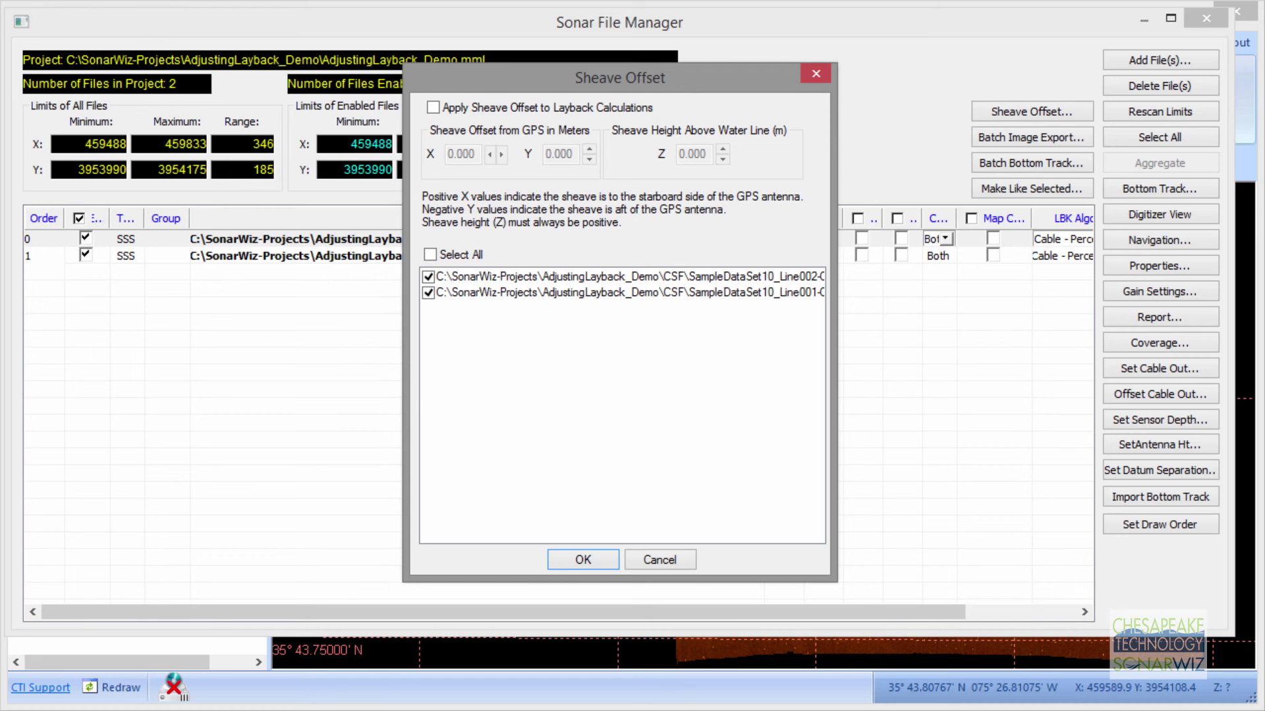
# Step: Bring up Layback_CableOut_Tutorial.pdf in Adobe Reader, and close it along with the Sheave Offset settings and the Sonar File Manager
pyautogui.doubleClick(1243, 43)
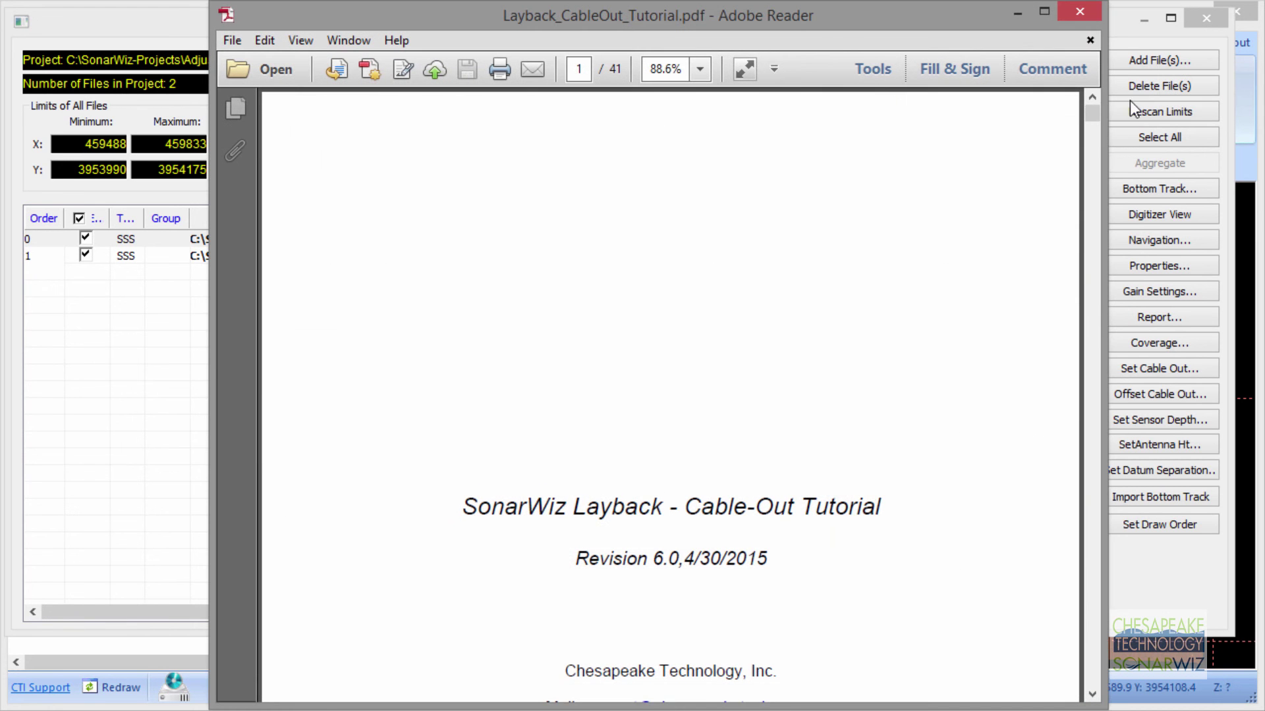
pyautogui.moveTo(1096, 113); pyautogui.dragTo(1119, 25)
pyautogui.click(1090, 12)
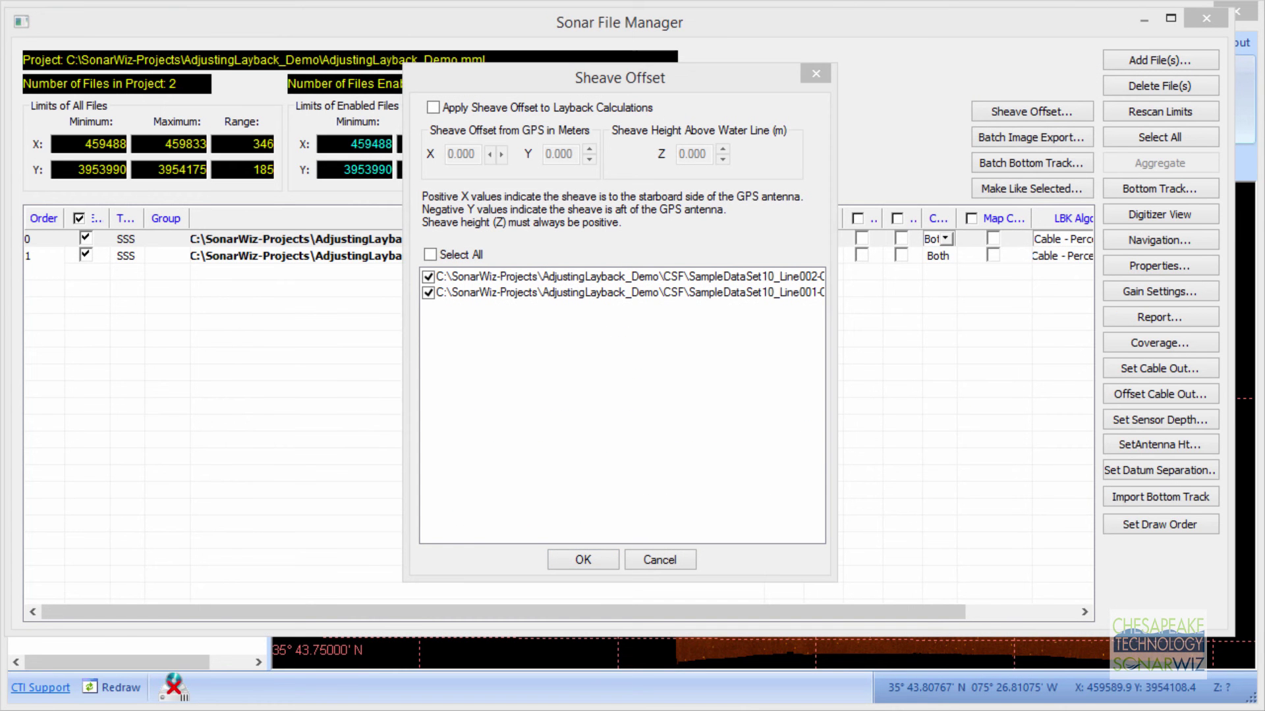
pyautogui.click(1195, 14)
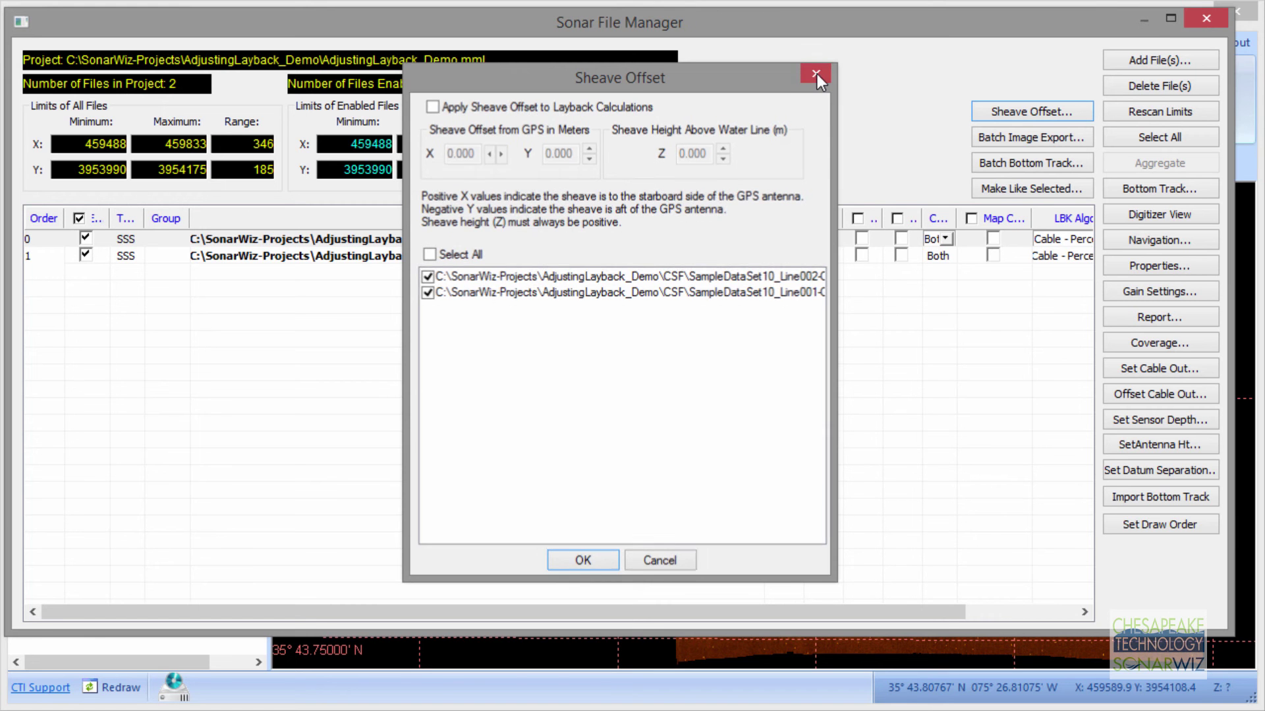
pyautogui.click(816, 74)
pyautogui.click(1199, 20)
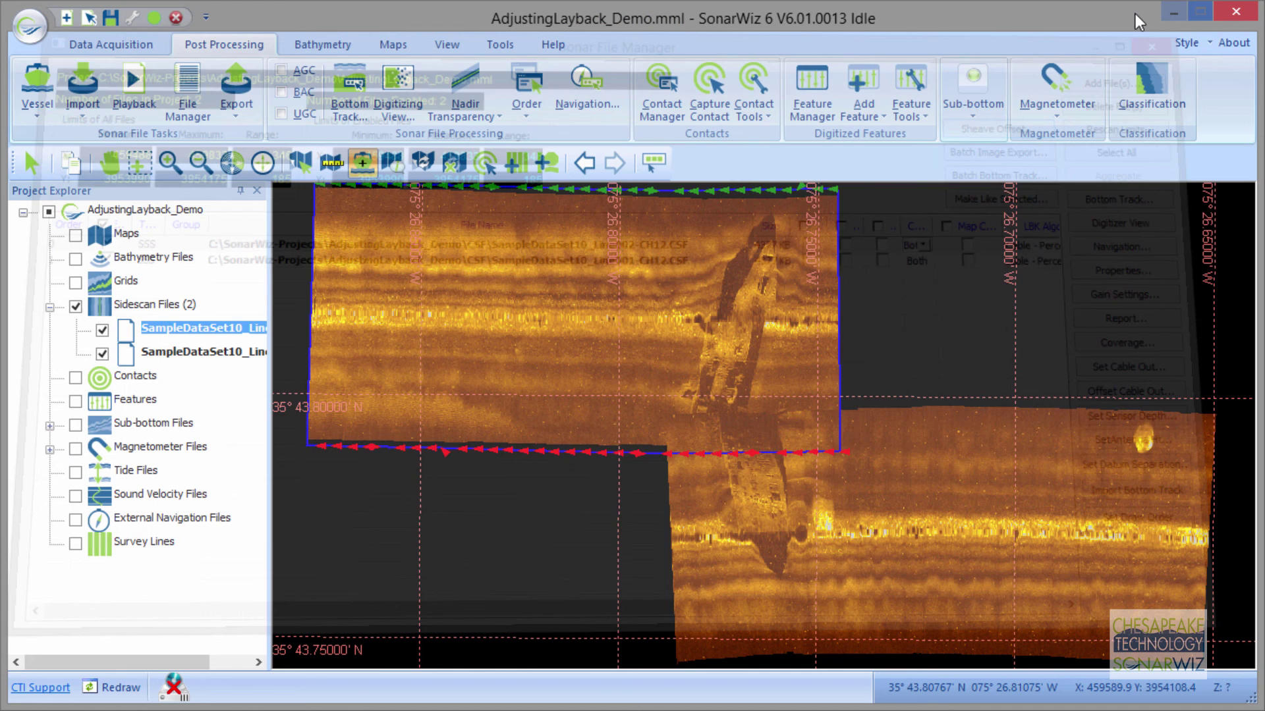
# Step: Open the SonarWiz User Guide in Adobe Reader and search it for "sheave" up to section 4.2.8 on cable payout and layback setup
pyautogui.click(554, 44)
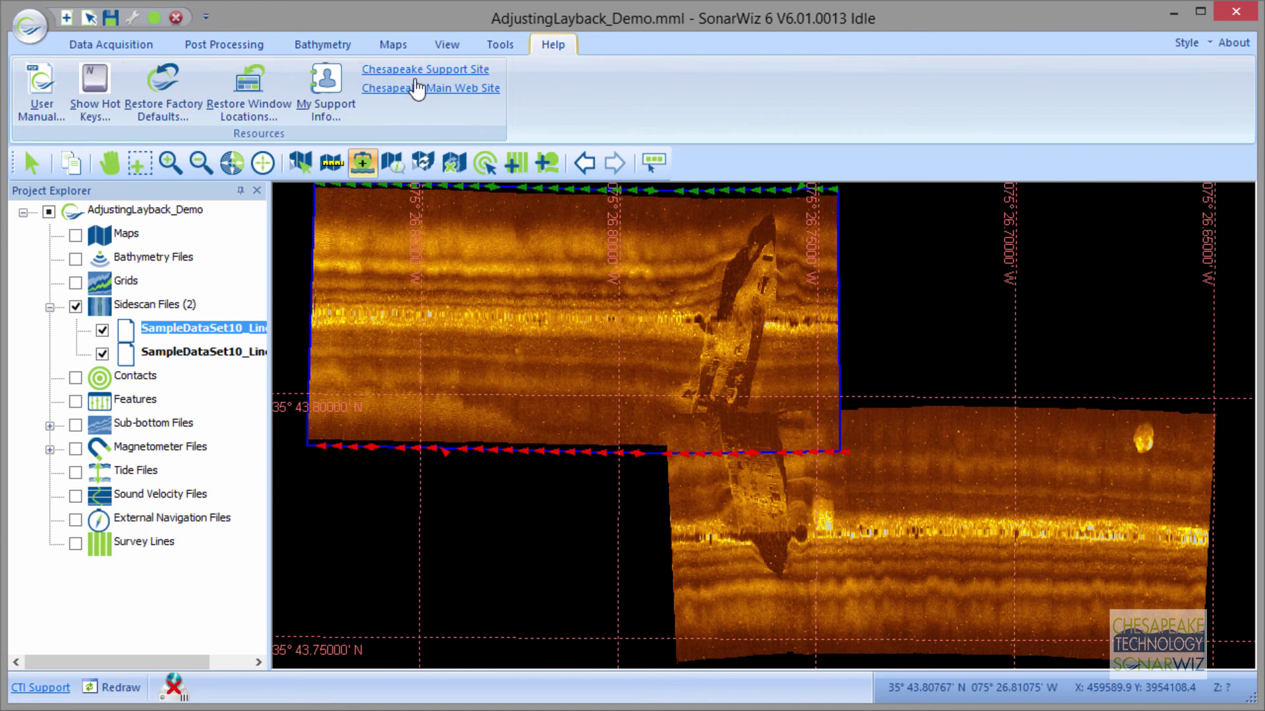
pyautogui.click(47, 90)
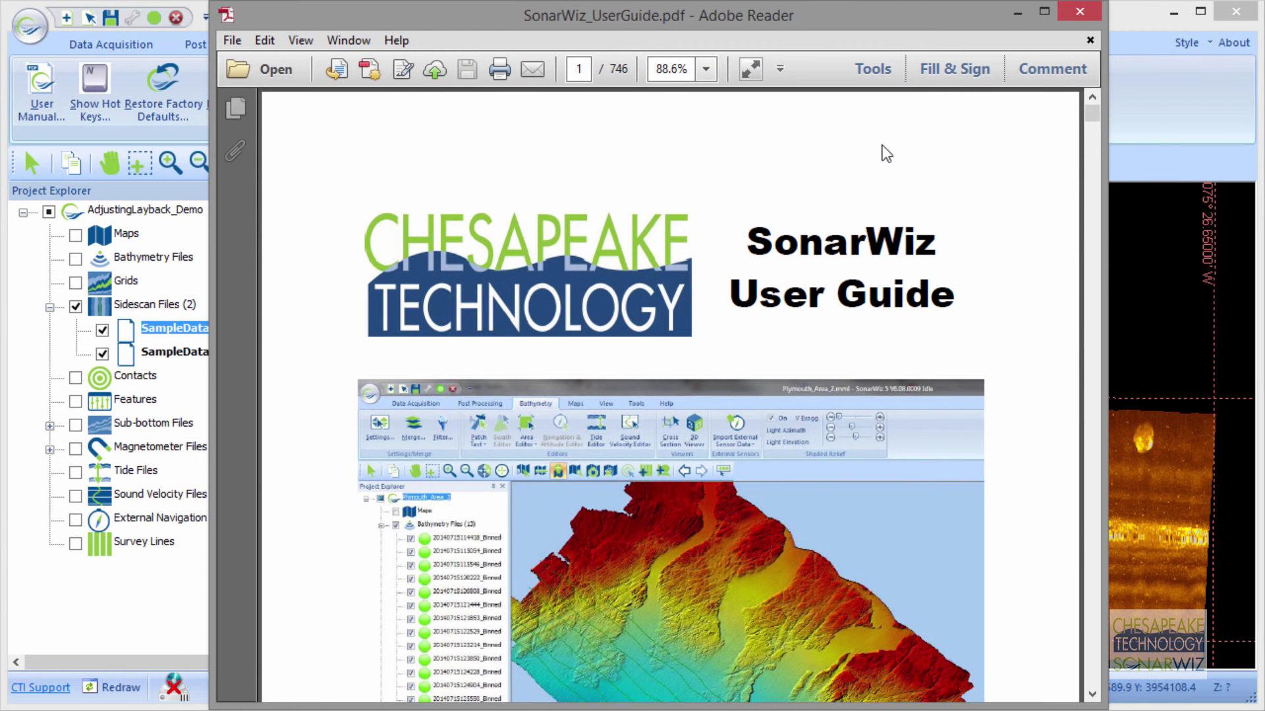
pyautogui.hotkey('ctrl', 'f')
pyautogui.write('sheave')
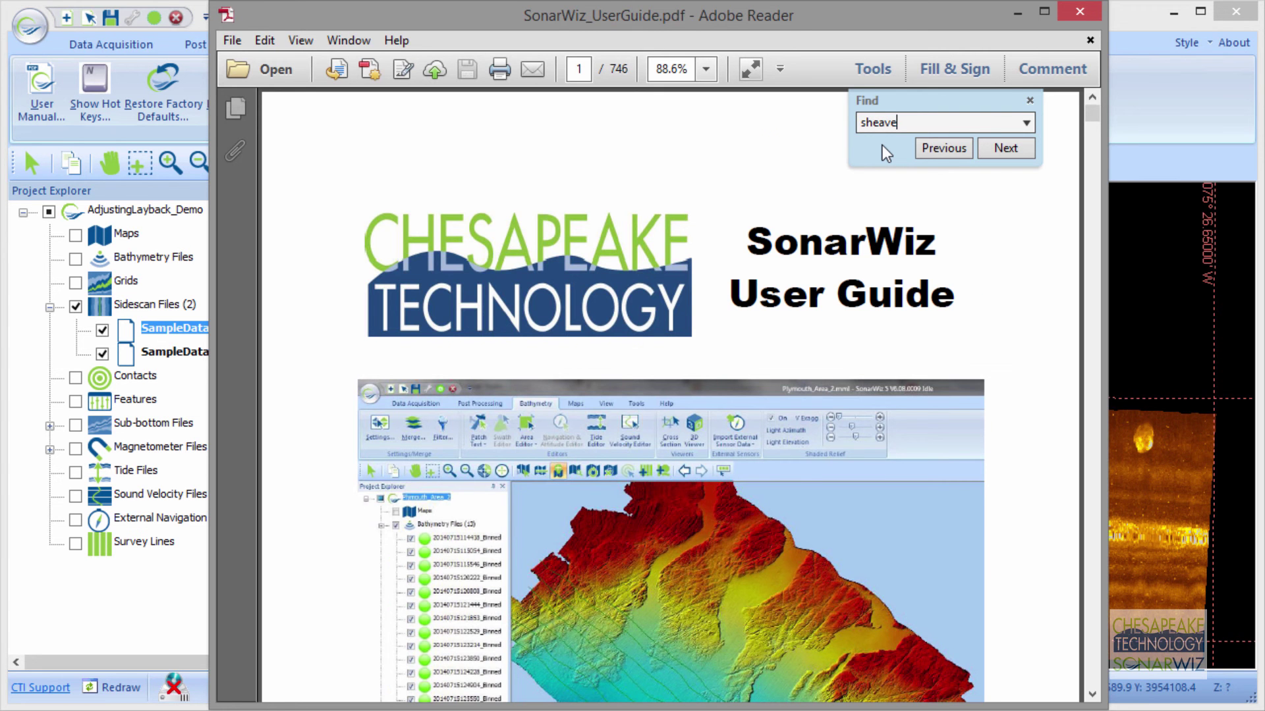
pyautogui.press('Return')
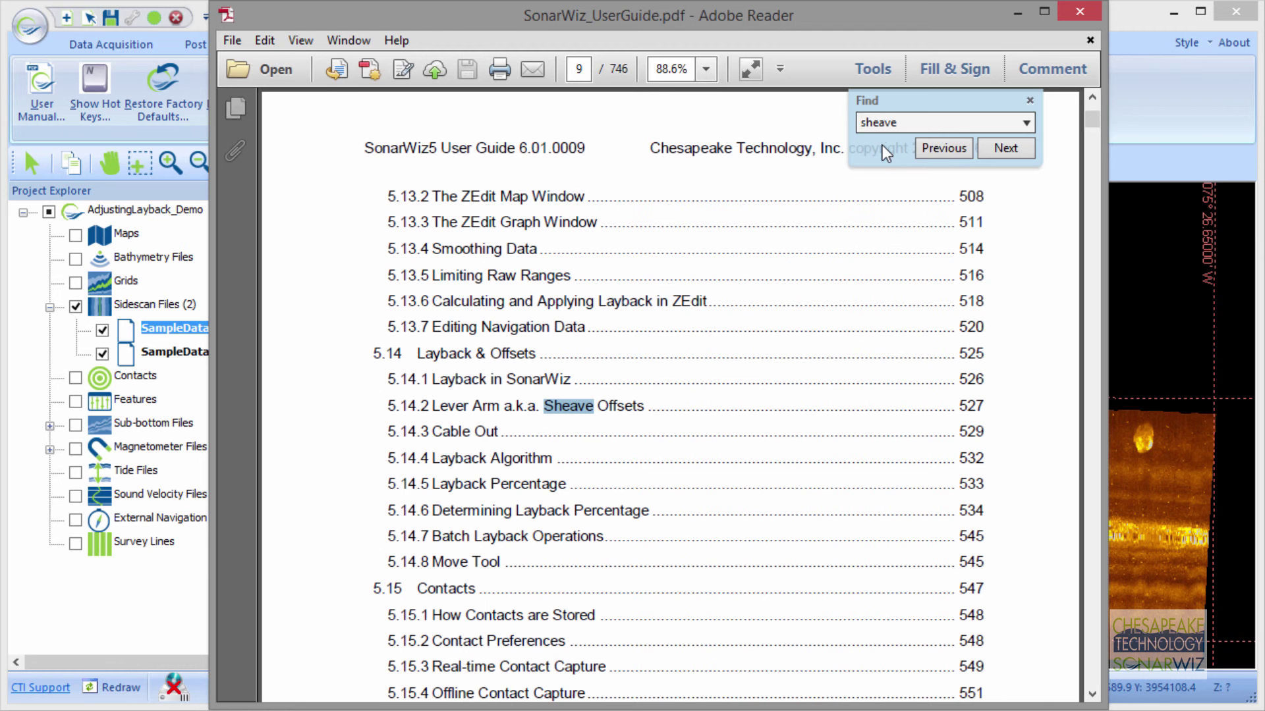
pyautogui.click(1007, 149)
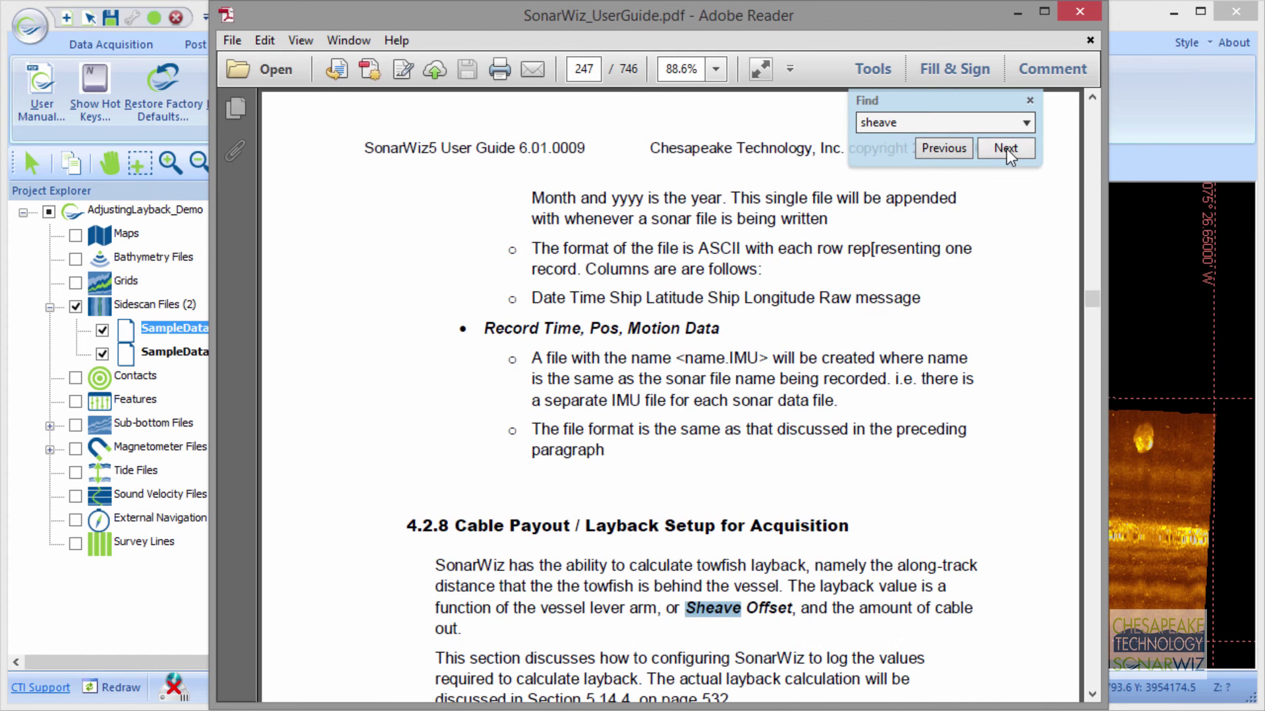
# Step: Read the cable payout and layback setup section through the Sonar Layback Configuration figure, and close the user guide
pyautogui.click(833, 480)
pyautogui.scroll(-3, 833, 481)
pyautogui.scroll(-12, 828, 509)
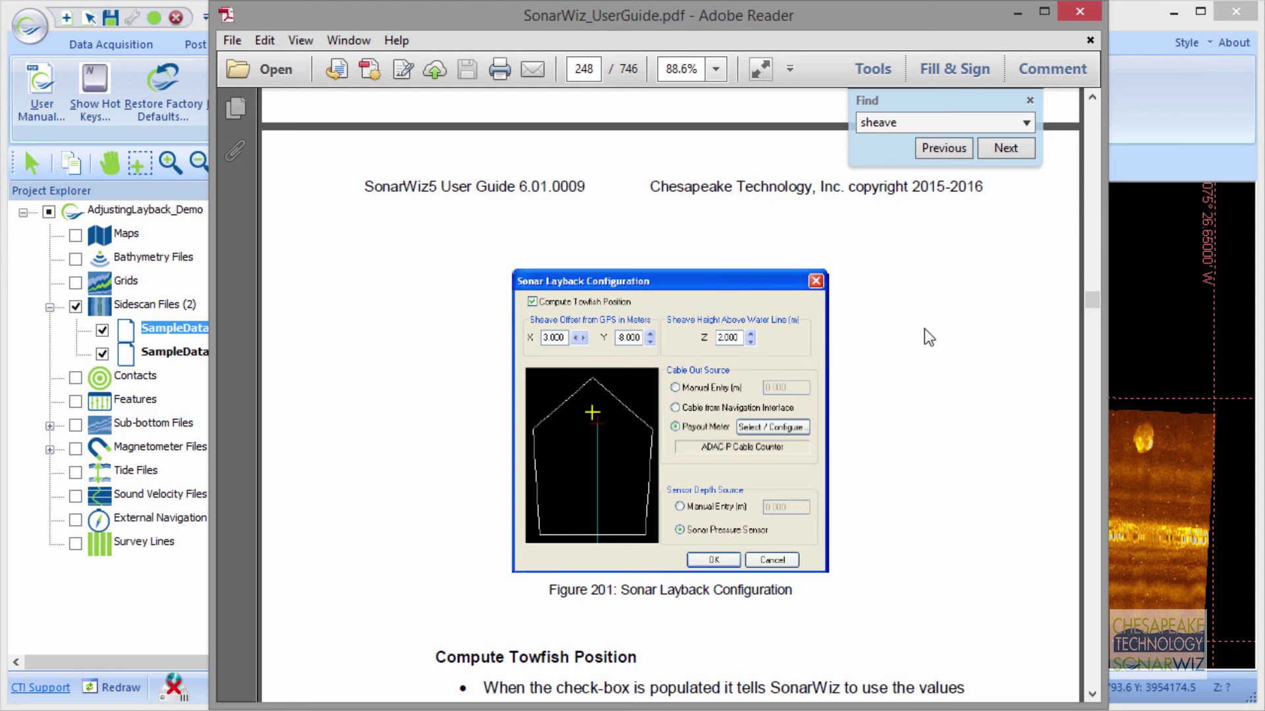
pyautogui.click(1081, 11)
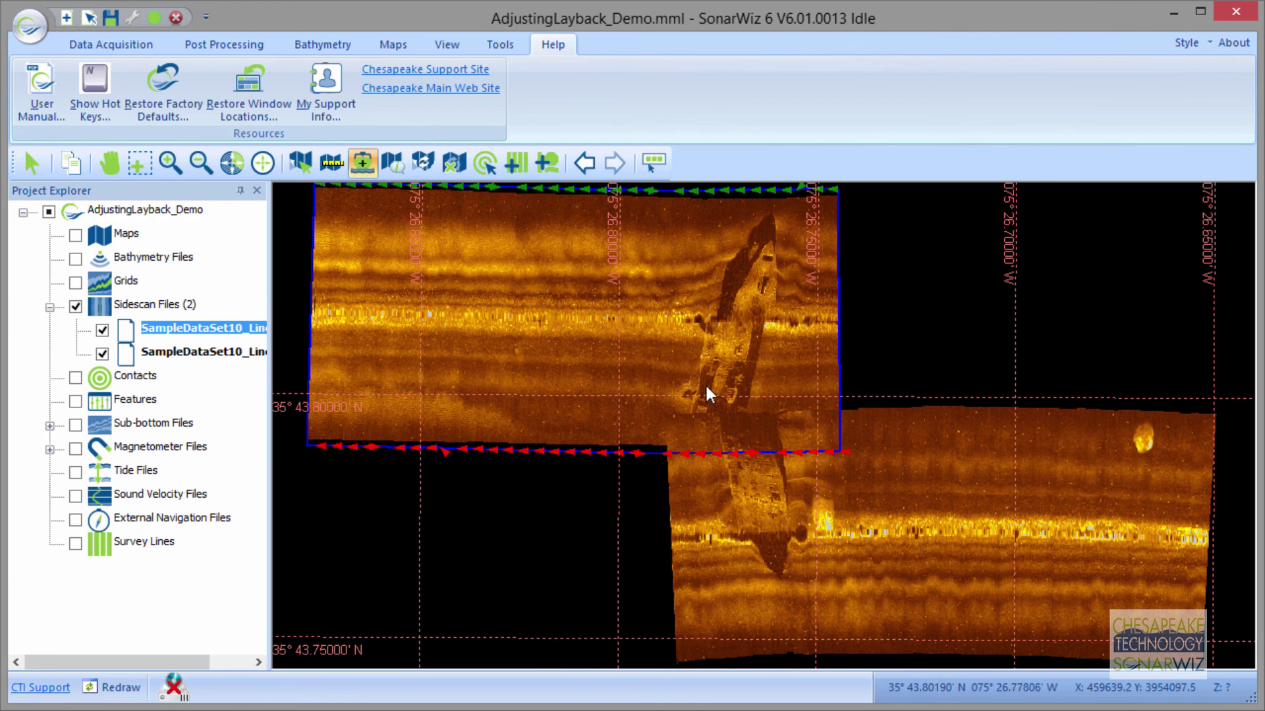
# Step: Apply a sheave offset of Y 5.000 m from the GPS to the layback calculations of both sidescan files, and return to the map
pyautogui.click(222, 43)
pyautogui.click(191, 102)
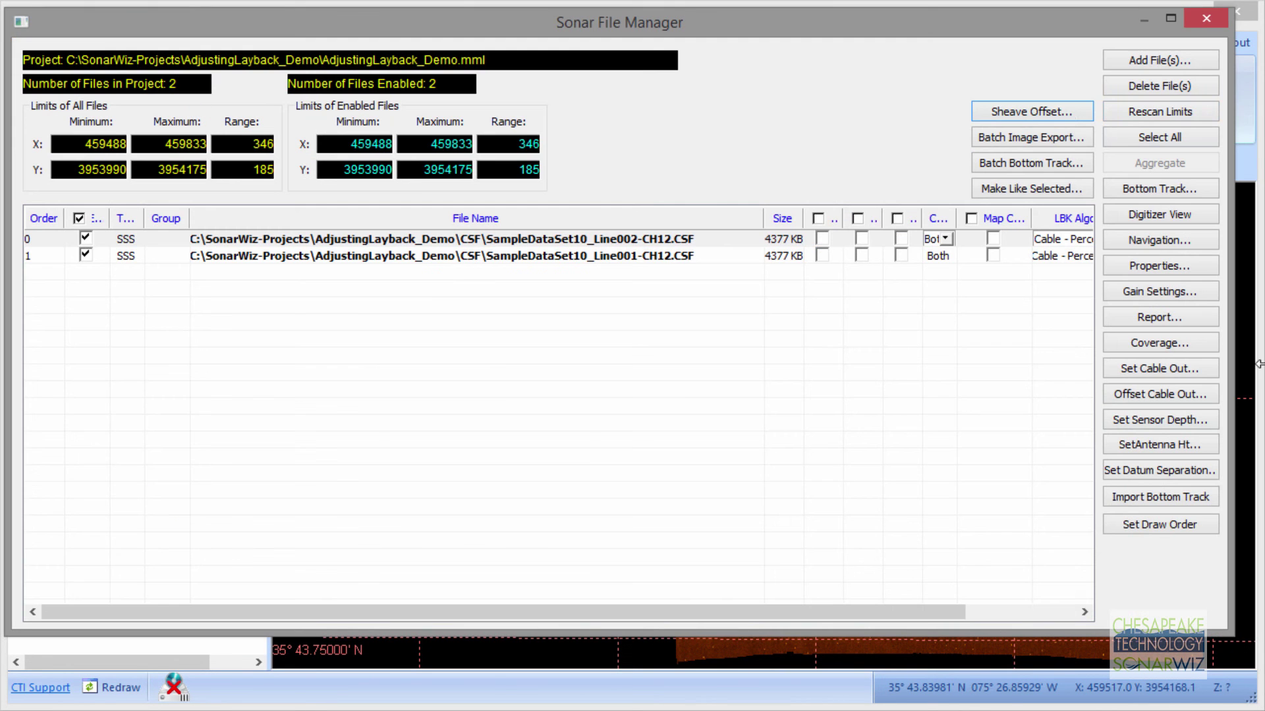
pyautogui.click(1062, 116)
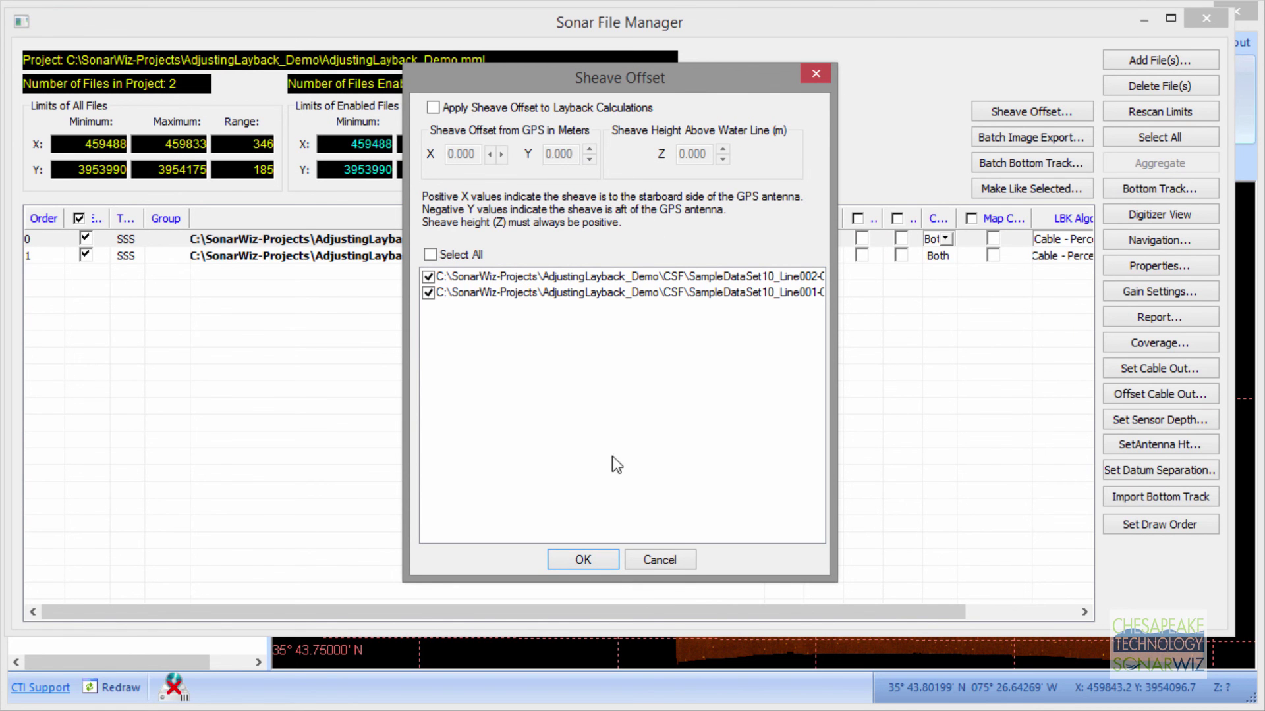
pyautogui.click(433, 107)
pyautogui.click(590, 149)
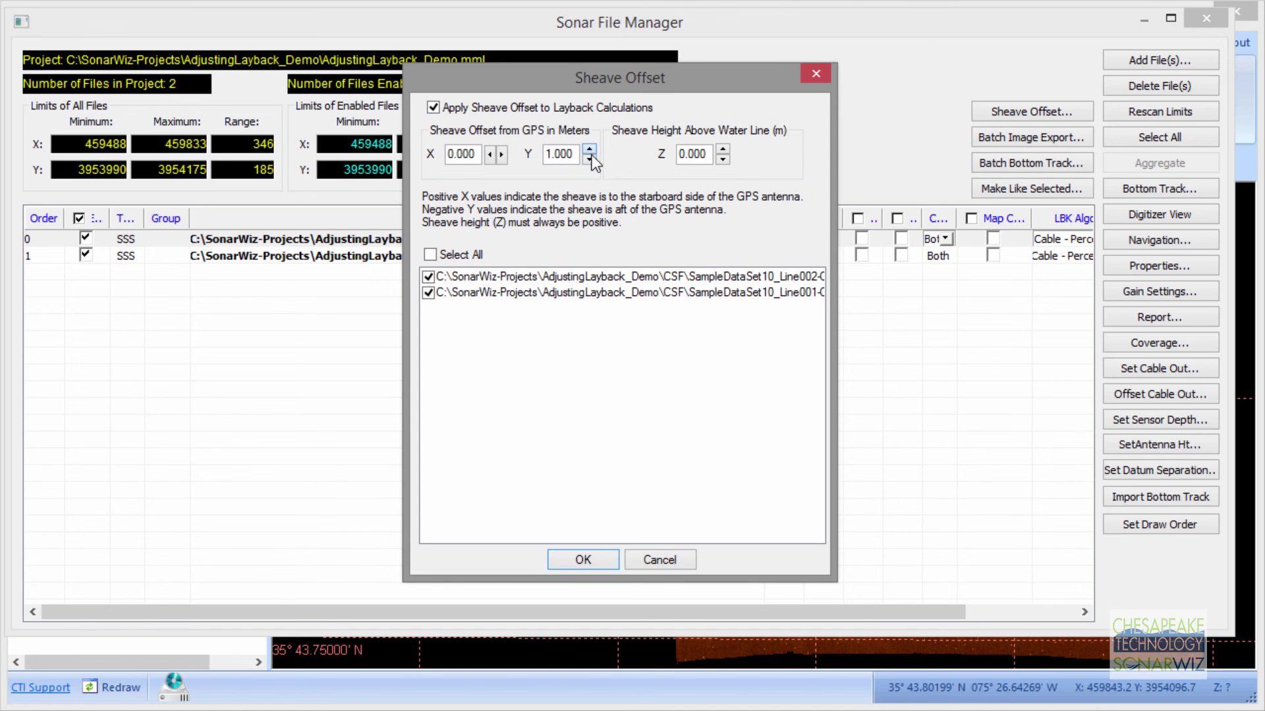
pyautogui.click(589, 150)
pyautogui.click(586, 562)
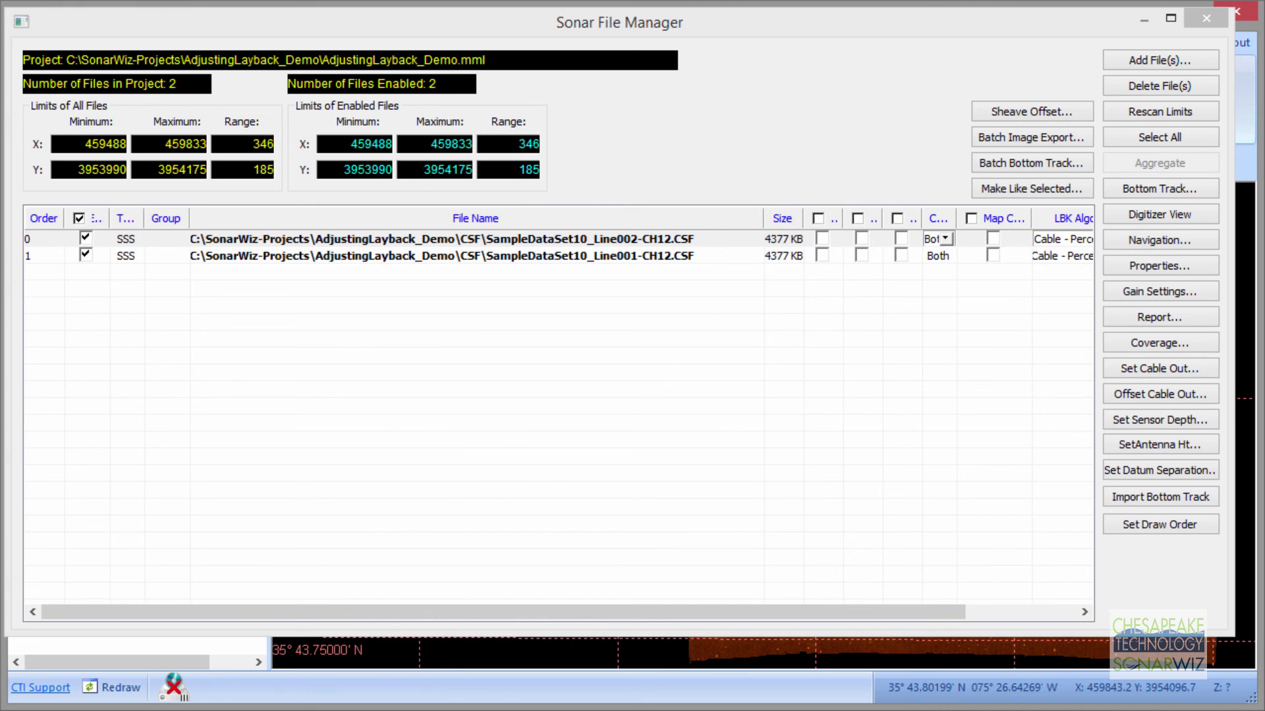
pyautogui.click(1206, 18)
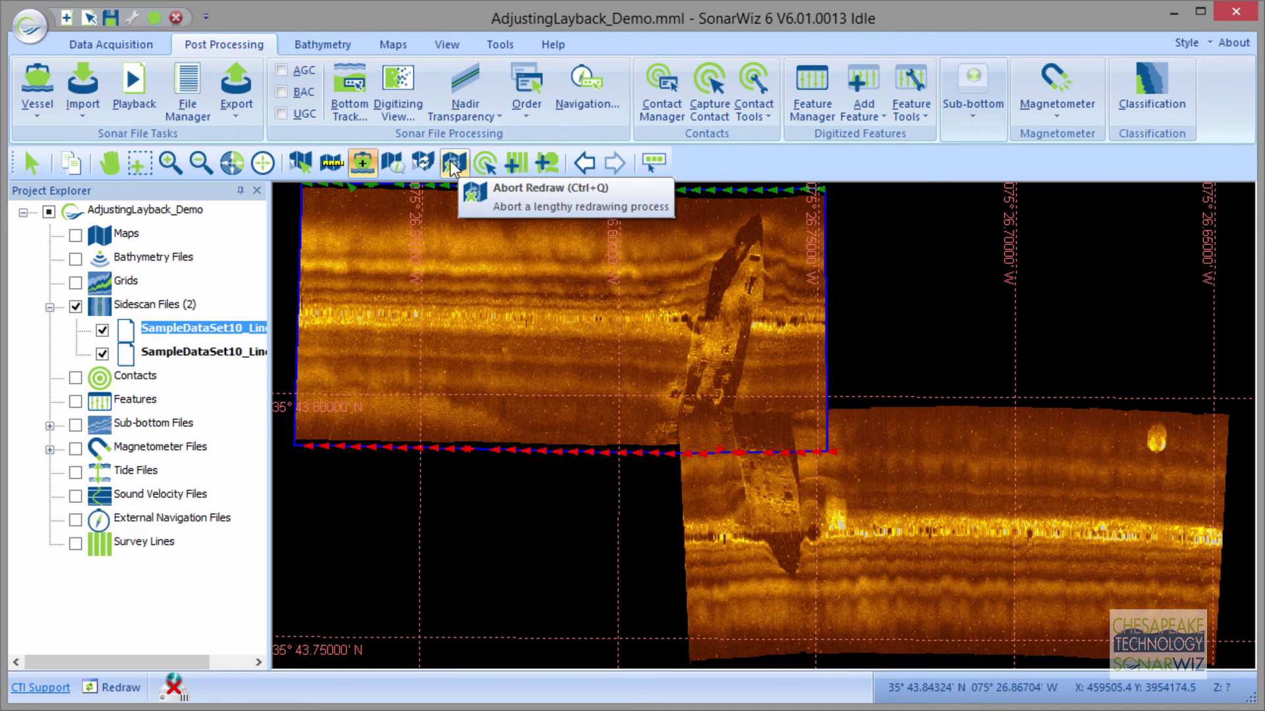
pyautogui.click(425, 164)
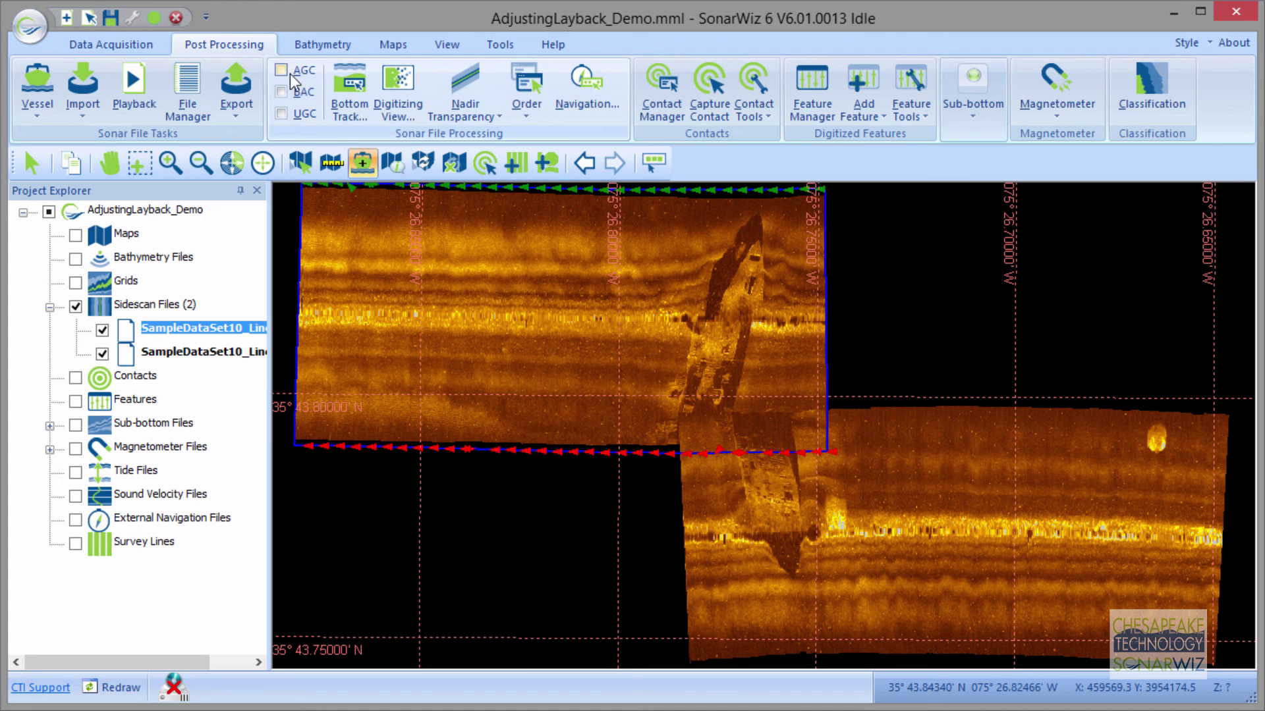
# Step: Lower the Y sheave offset of both sidescan files to a negative value, placing the sheave aft of the GPS antenna, and return to the map
pyautogui.click(187, 86)
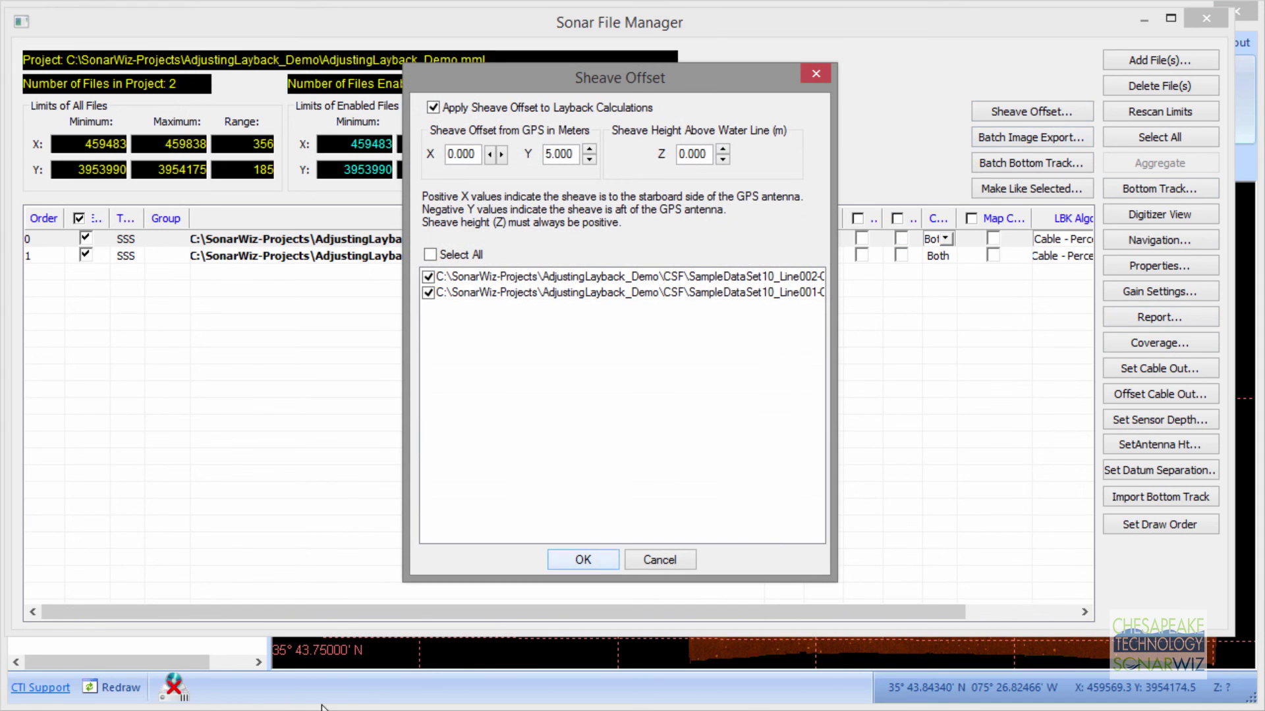
pyautogui.click(590, 160)
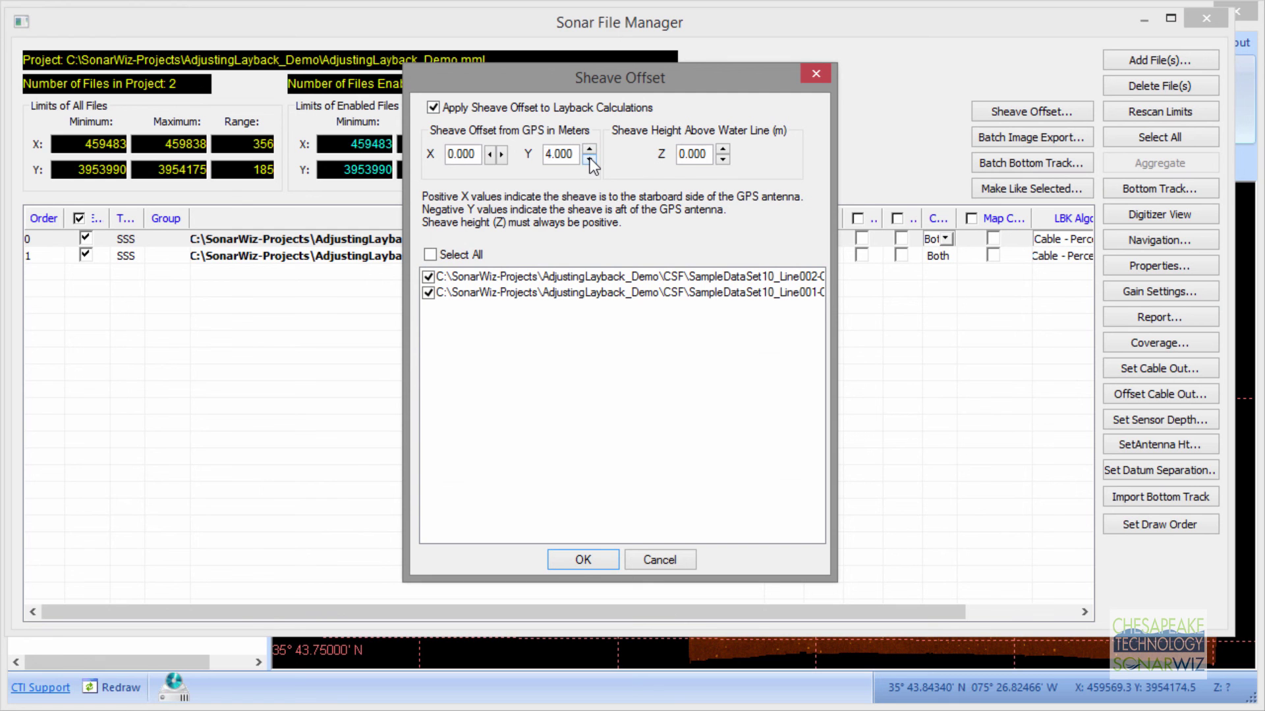
pyautogui.click(590, 160)
pyautogui.click(589, 160)
pyautogui.click(589, 160)
pyautogui.click(589, 160)
pyautogui.click(589, 160)
pyautogui.click(587, 559)
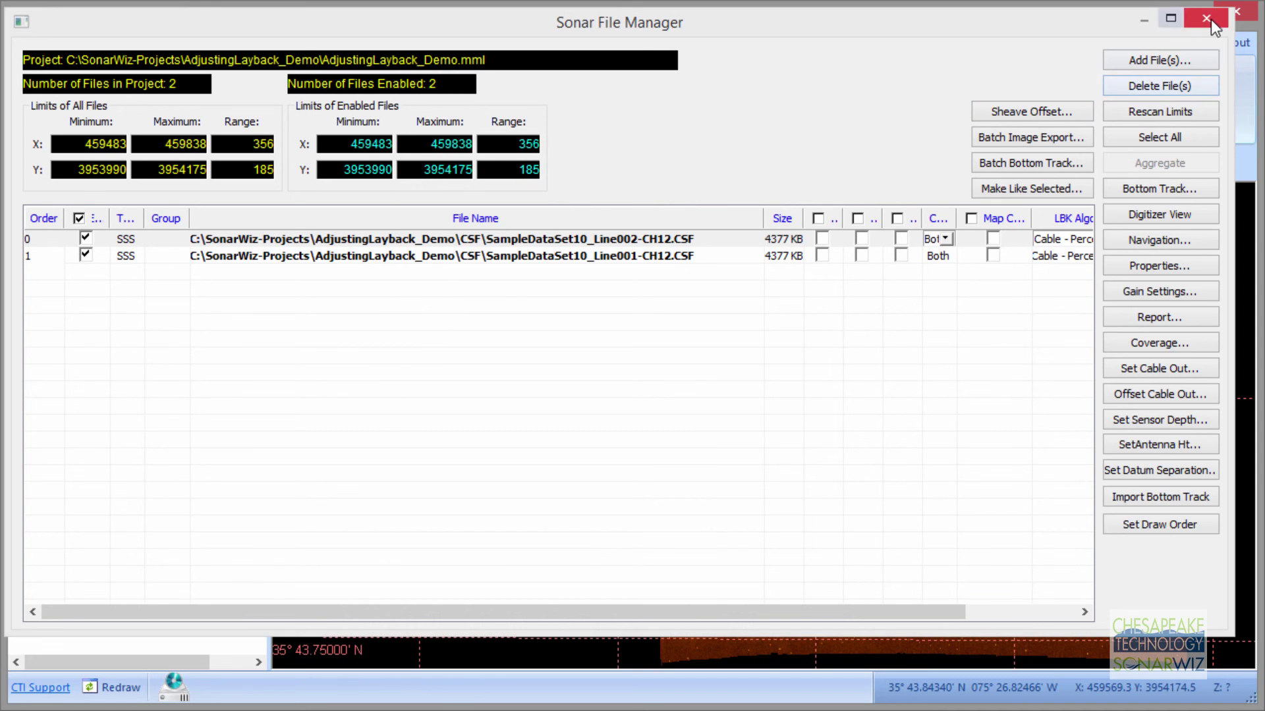
pyautogui.click(1208, 18)
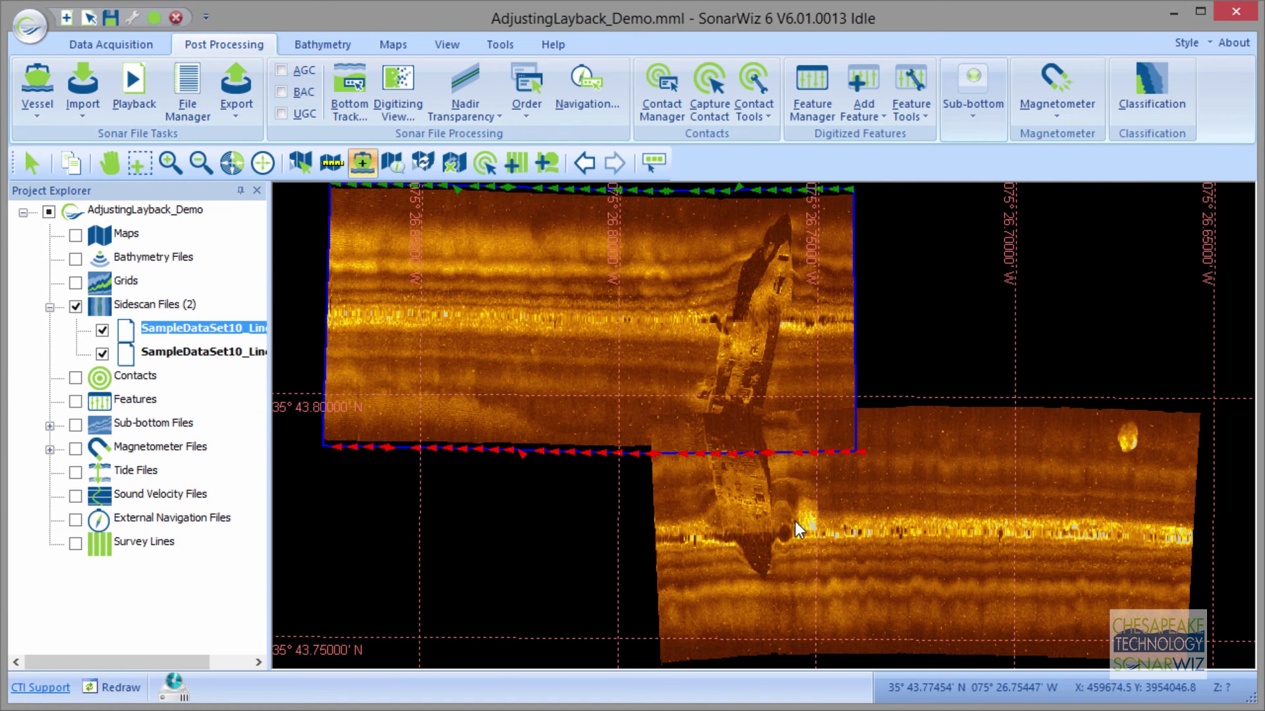